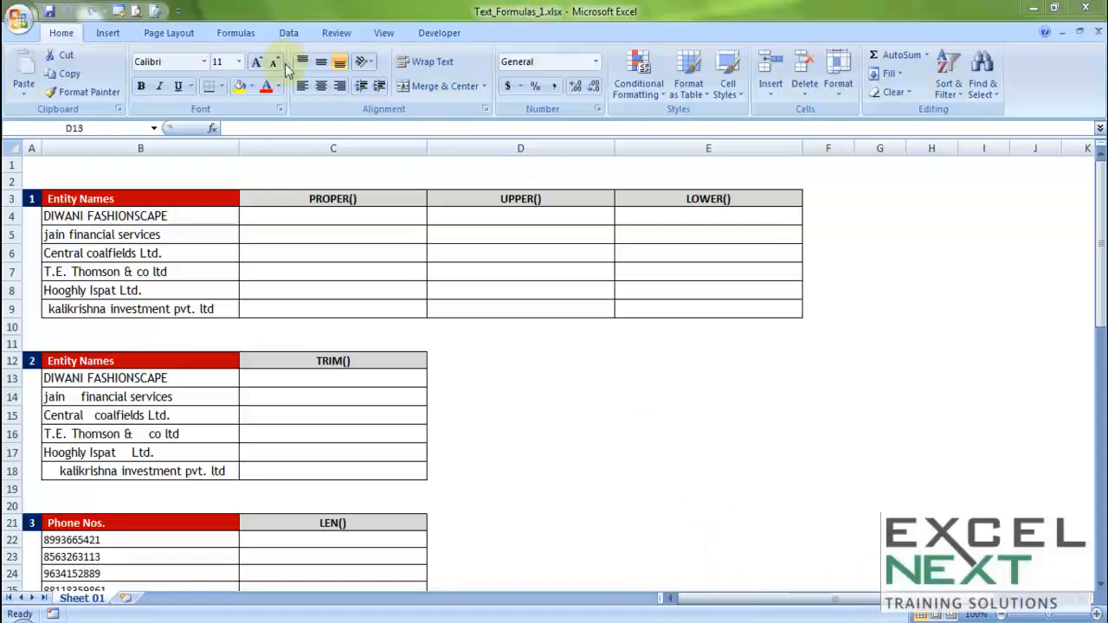
click(221, 34)
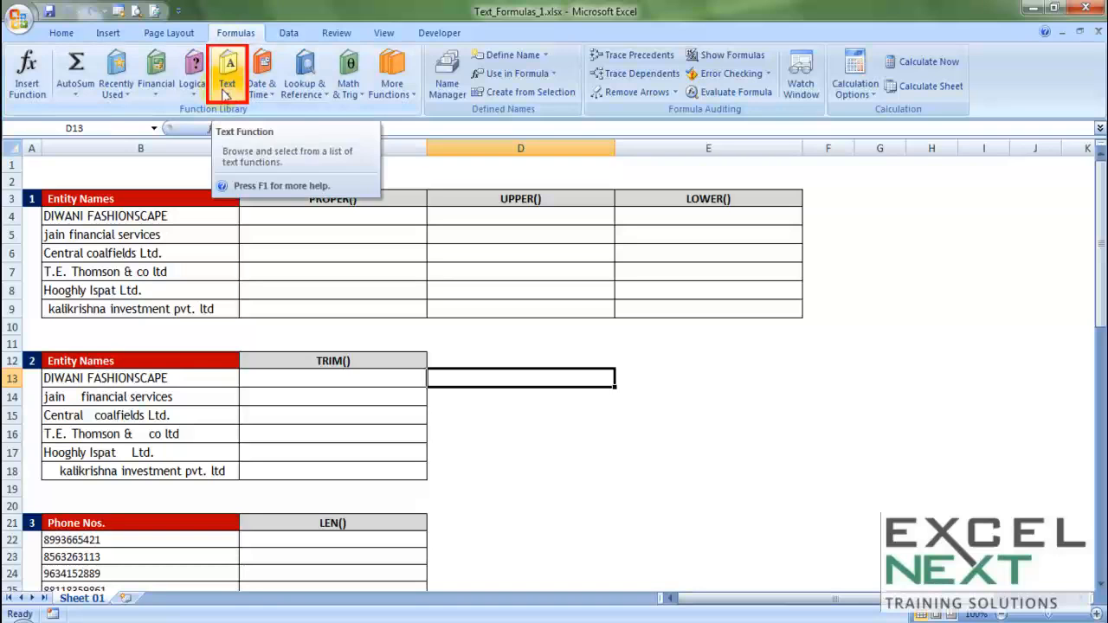
click(324, 220)
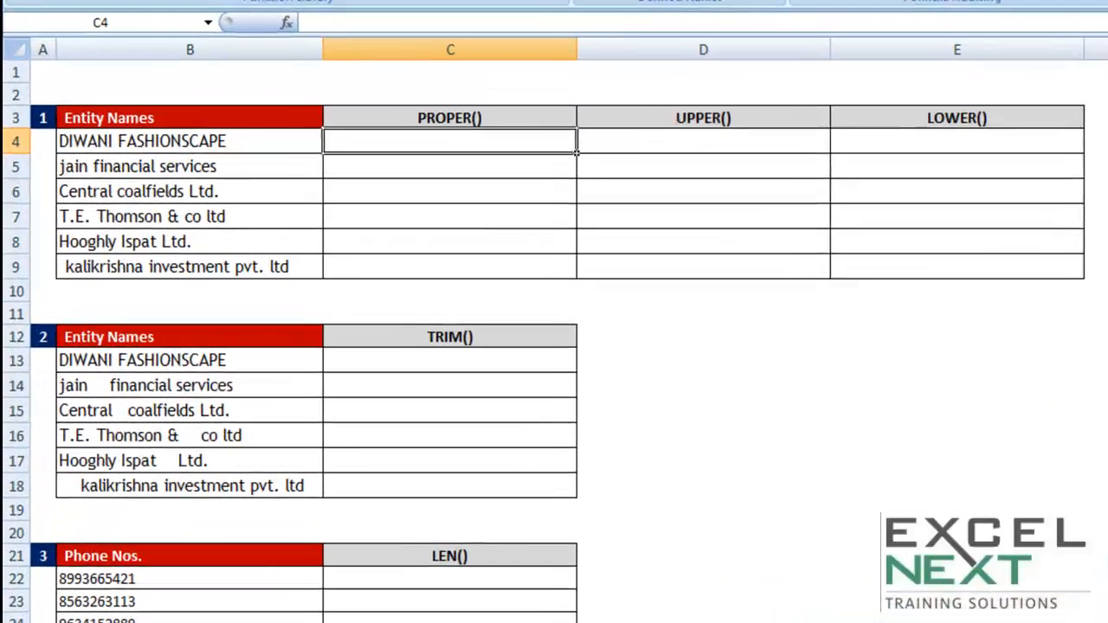
key(Left)
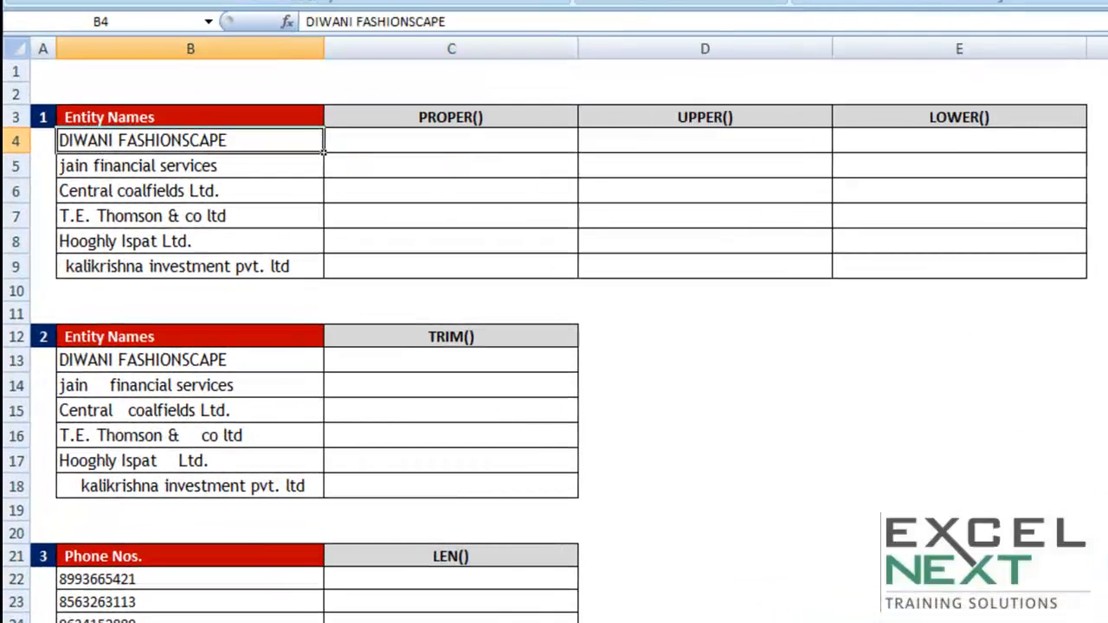
key(shift+Down)
key(shift+Down)
key(shift+Down)
key(shift+Down)
key(shift+Down)
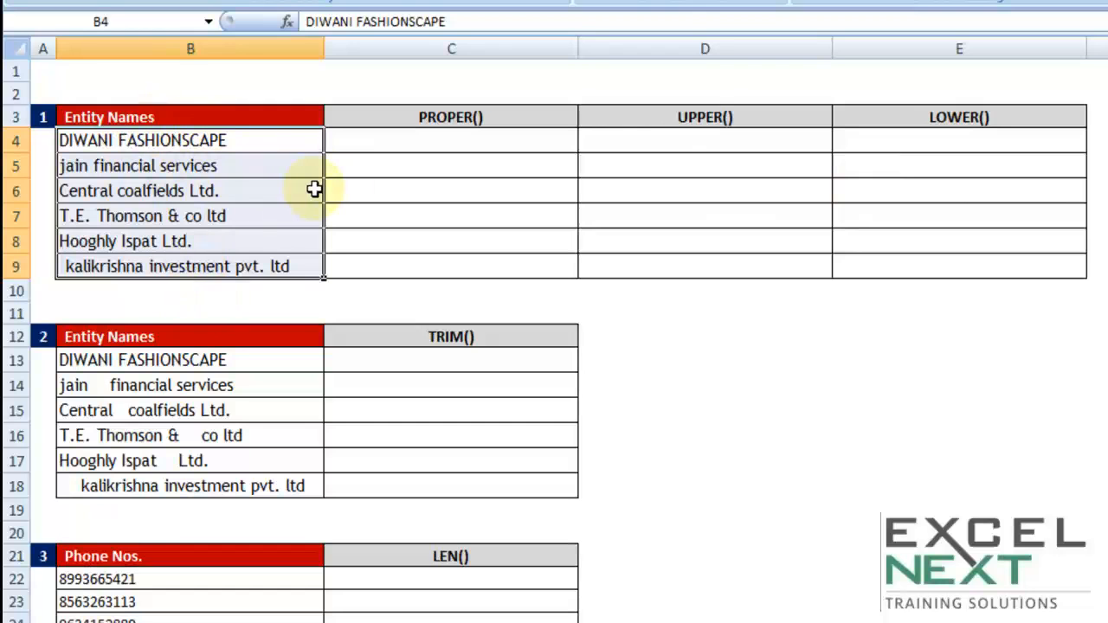
- Enter =PROPER(B4) in cell C4 and fill the formula down through C9
click(373, 143)
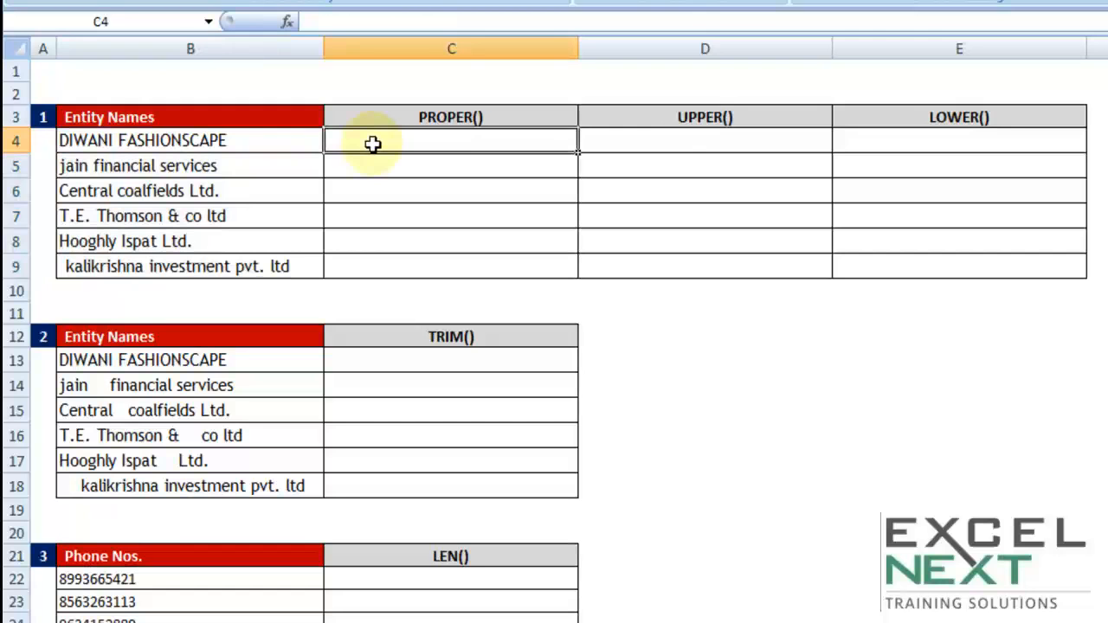
text(=)
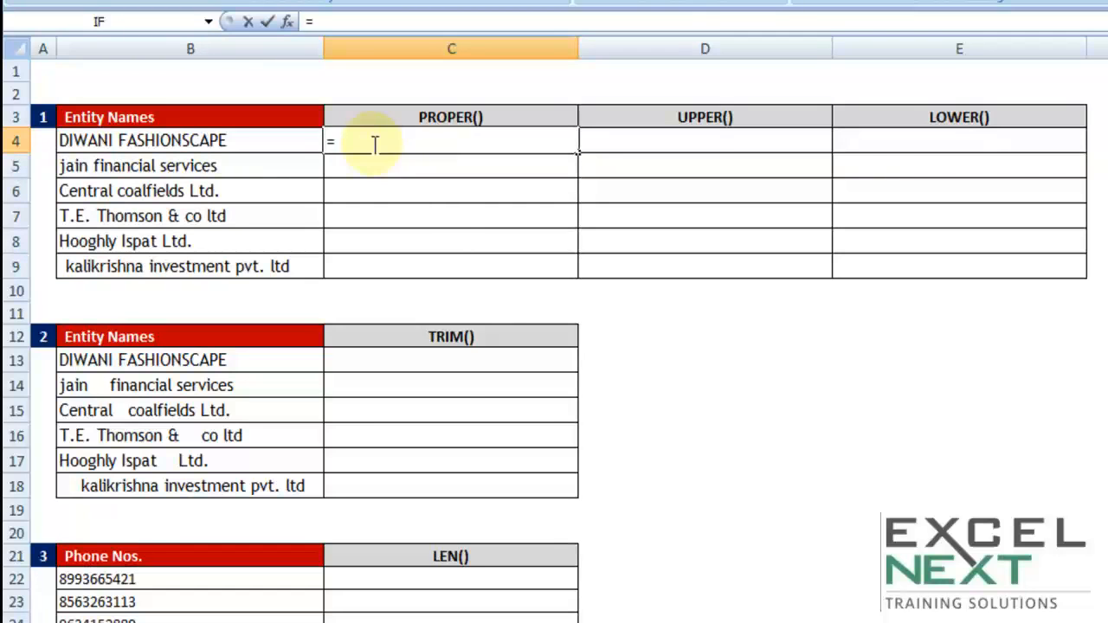
text(proper)
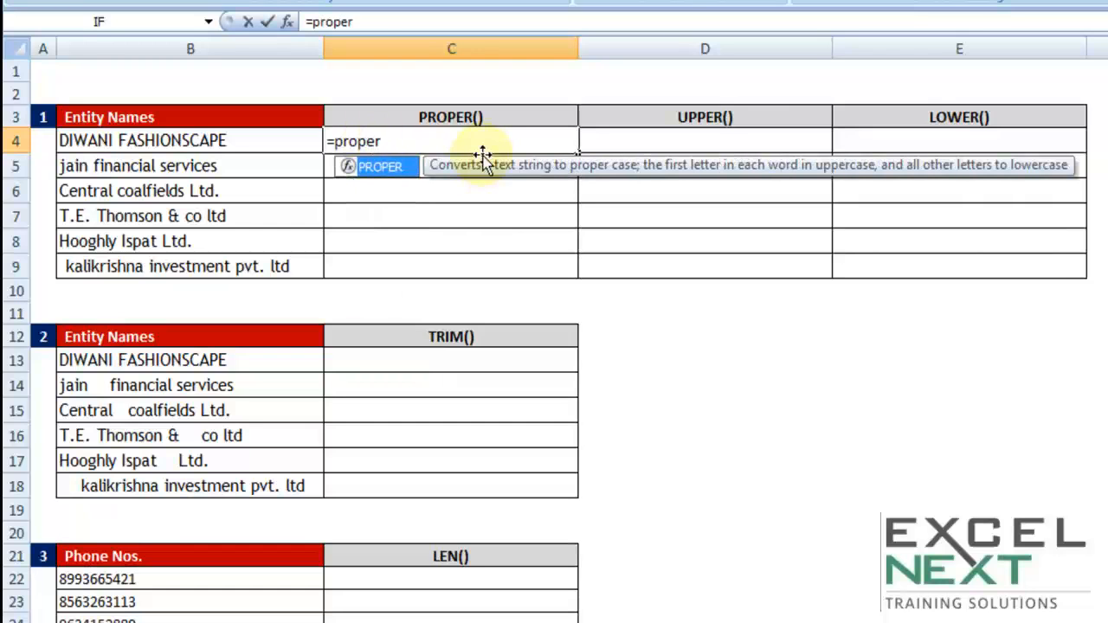
key(Tab)
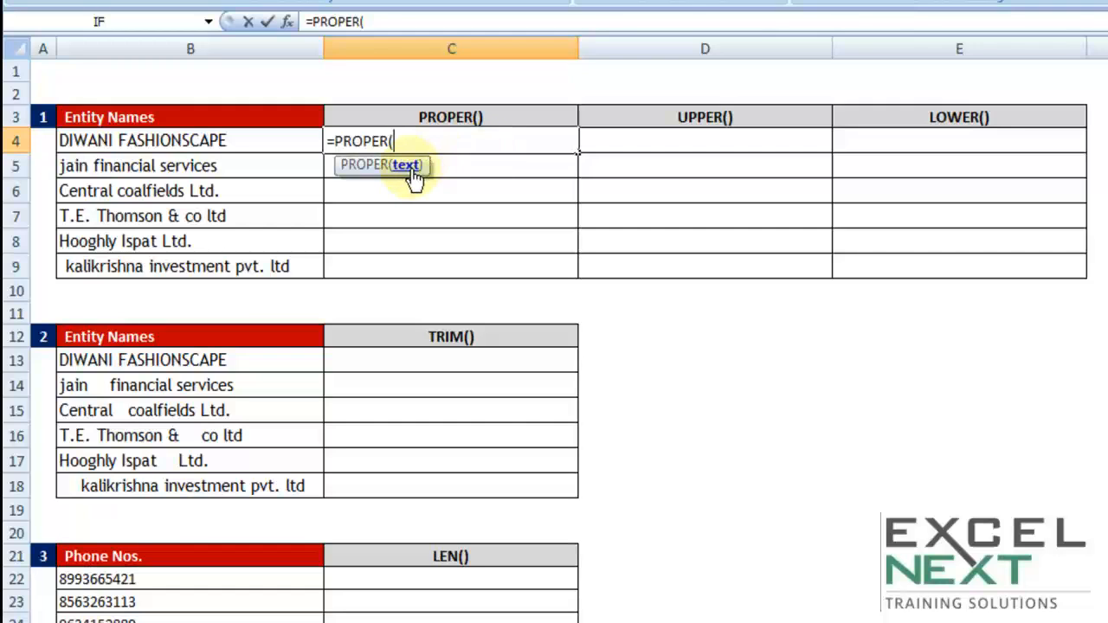
click(227, 144)
text())
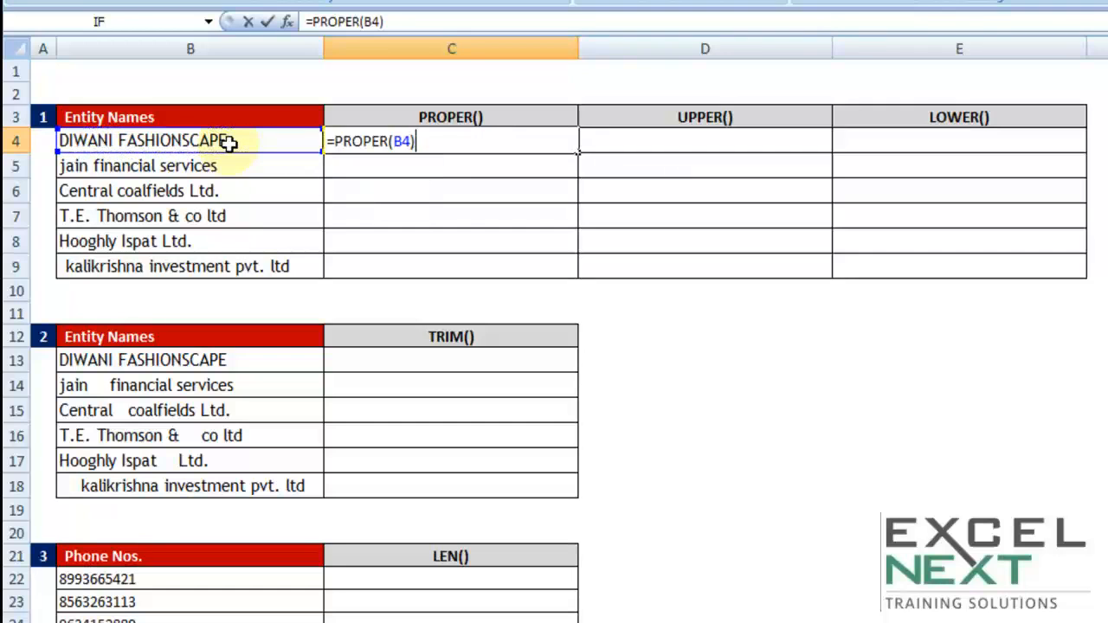
key(Return)
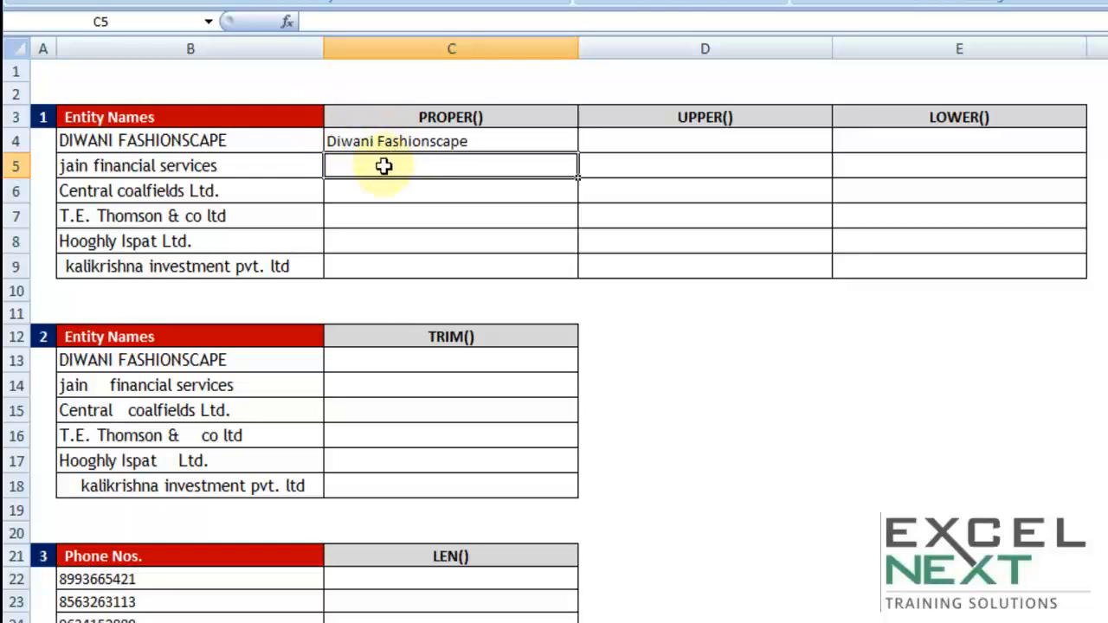
click(416, 141)
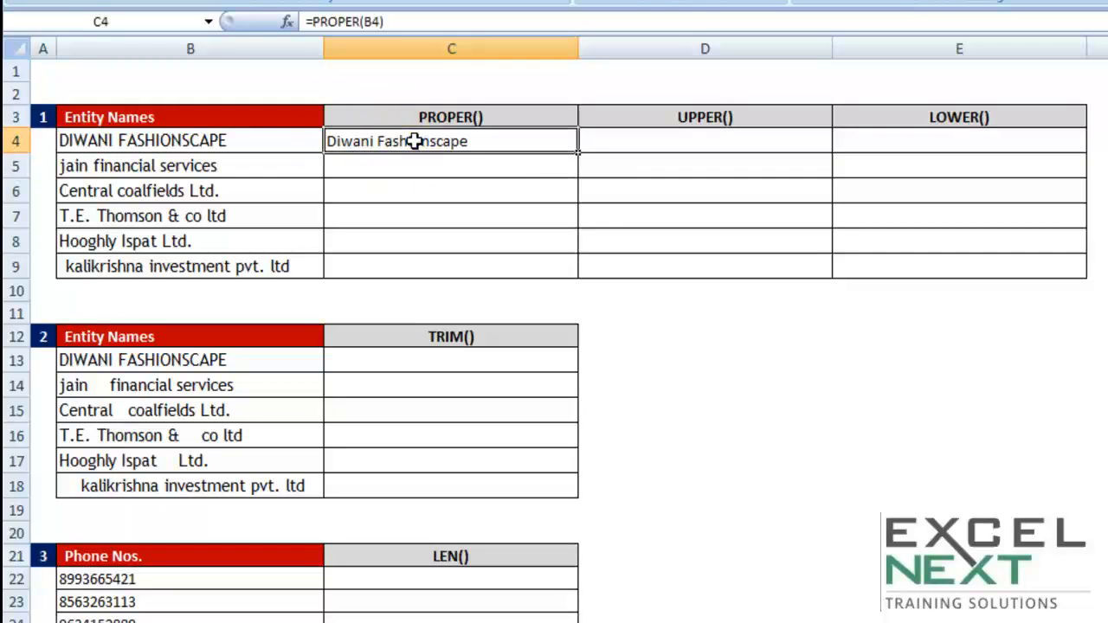
drag(575, 175, 576, 284)
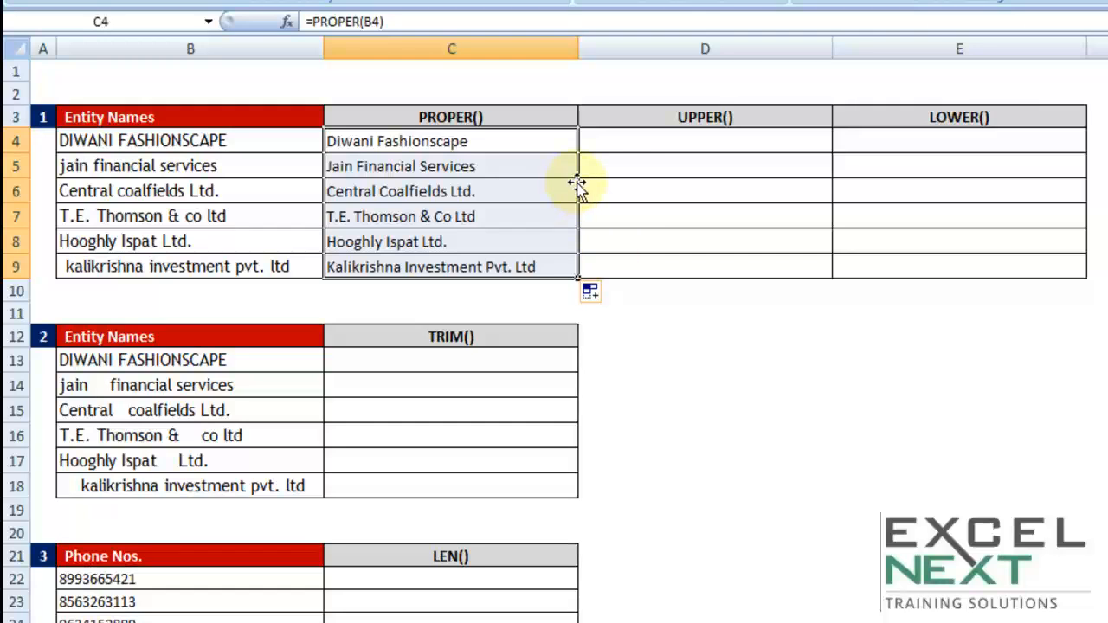
- Enter =UPPER(B4) in cell D4 and fill the formula down through D9
click(612, 142)
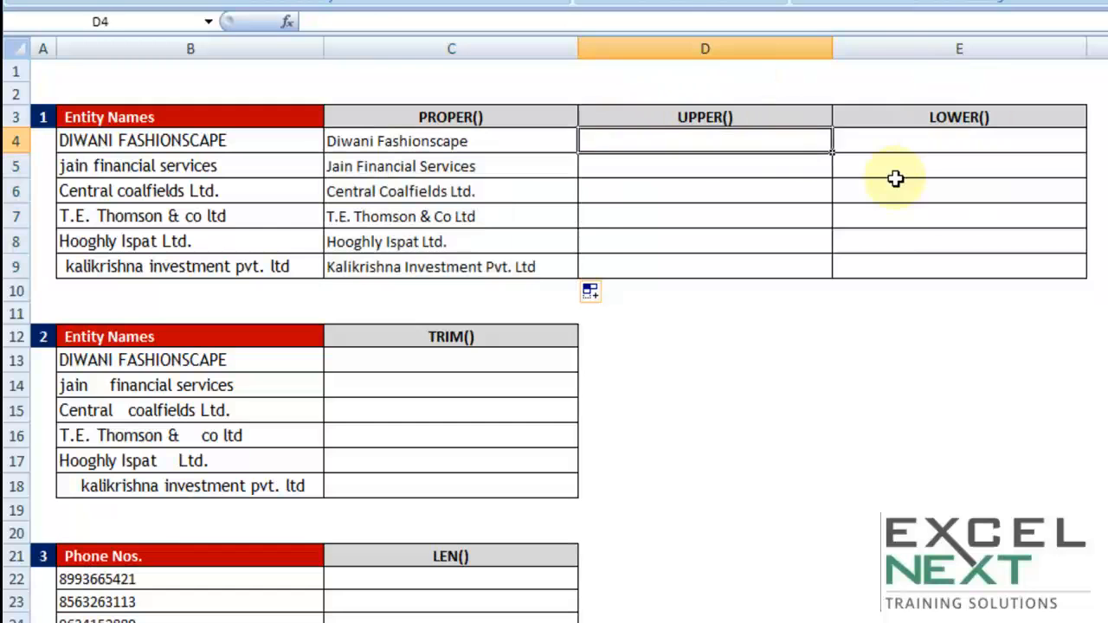
text(=up)
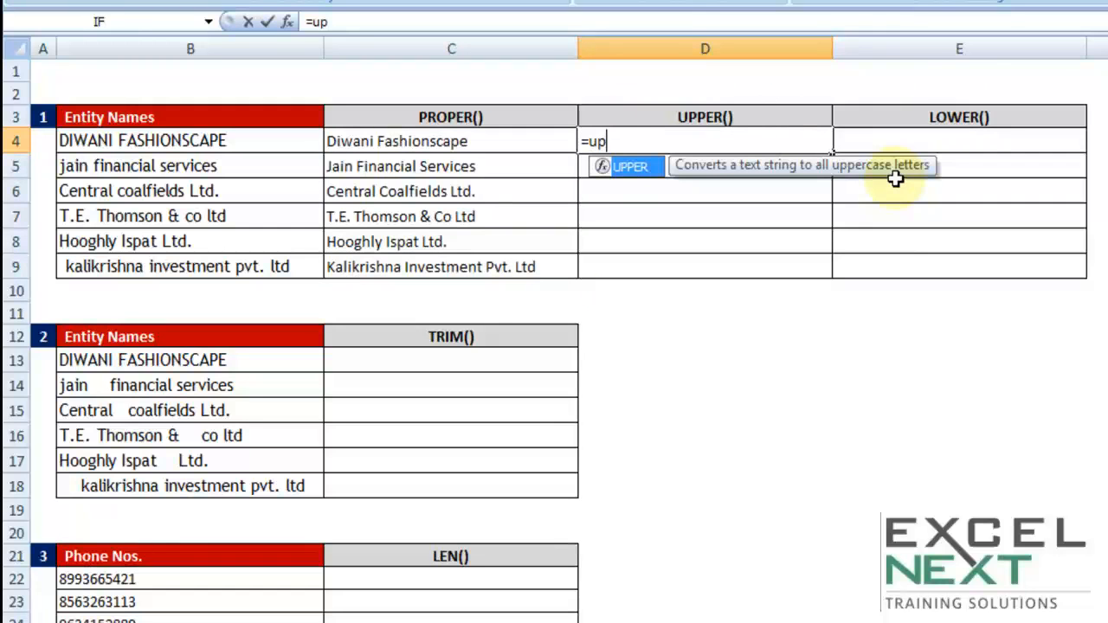
text(per)
key(Tab)
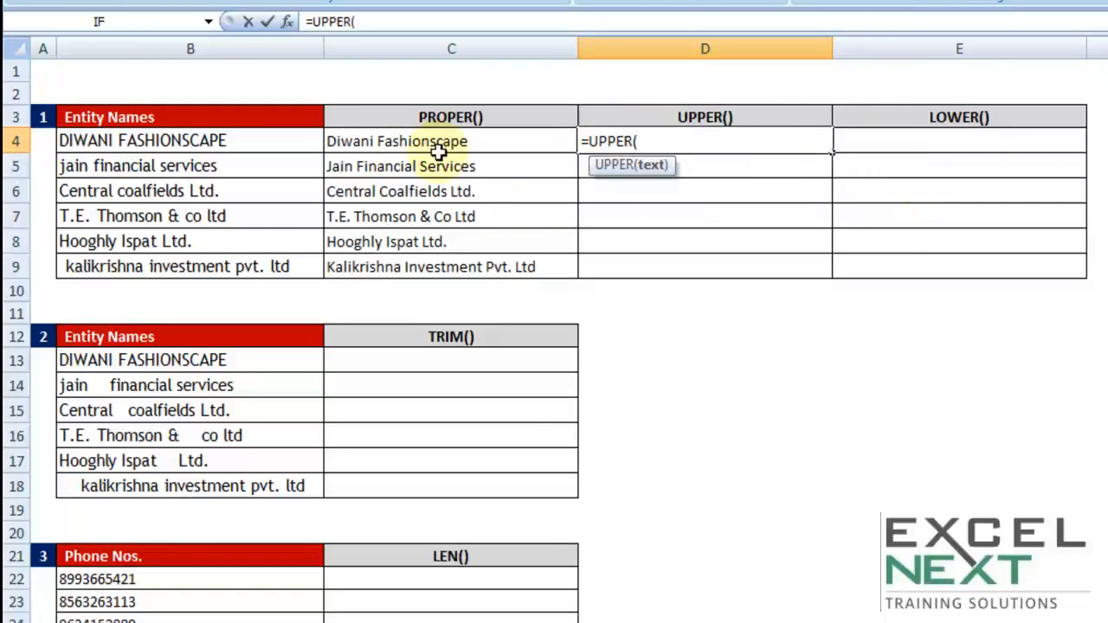
click(260, 137)
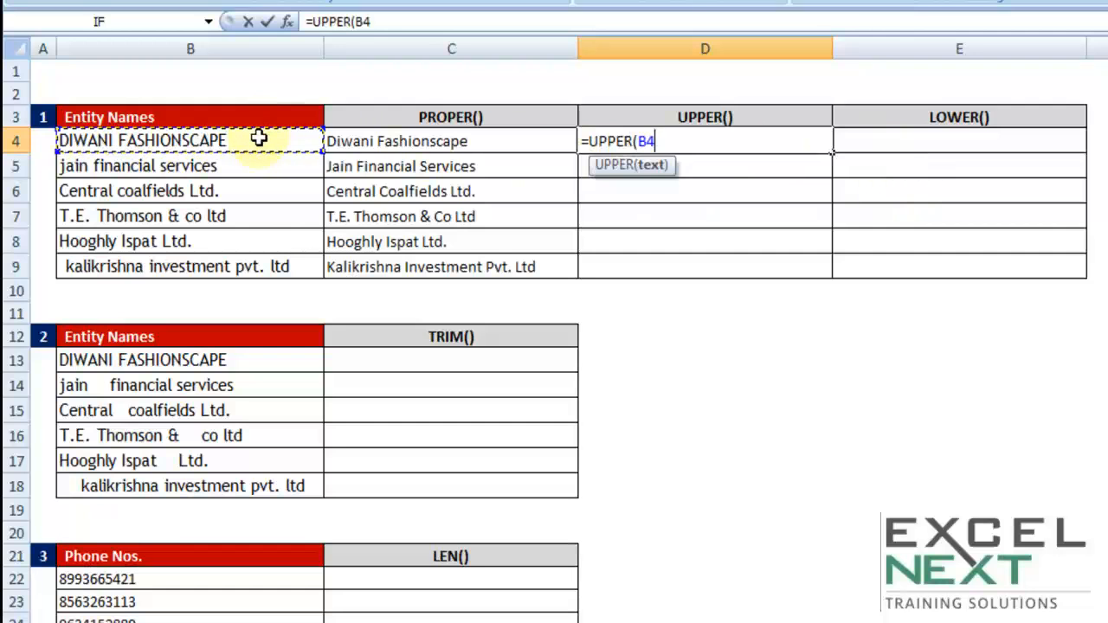
text())
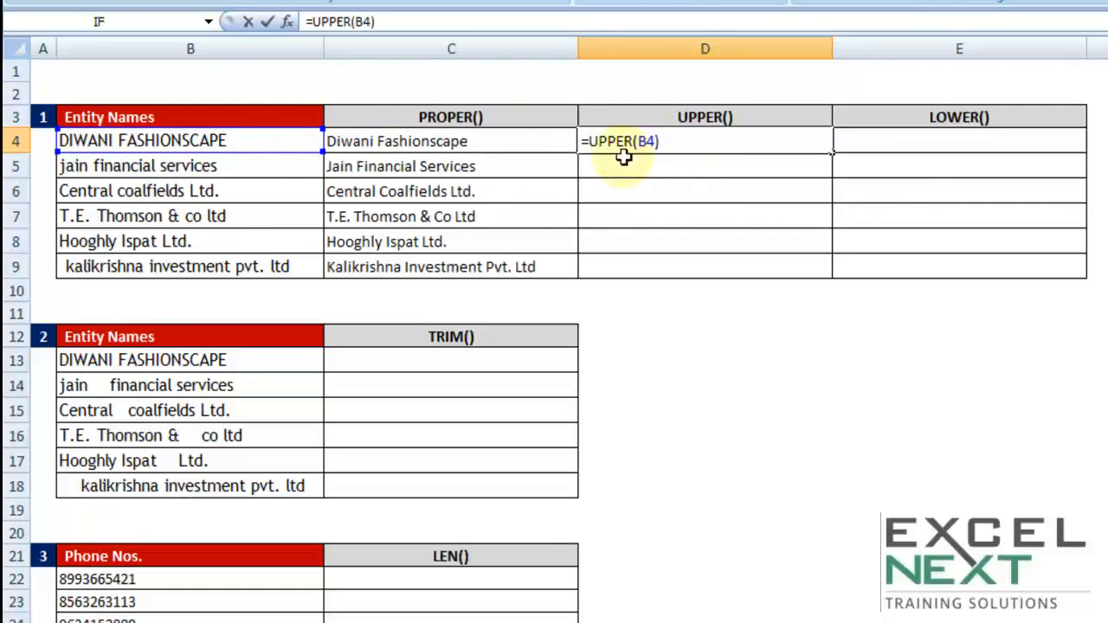
key(Return)
click(774, 143)
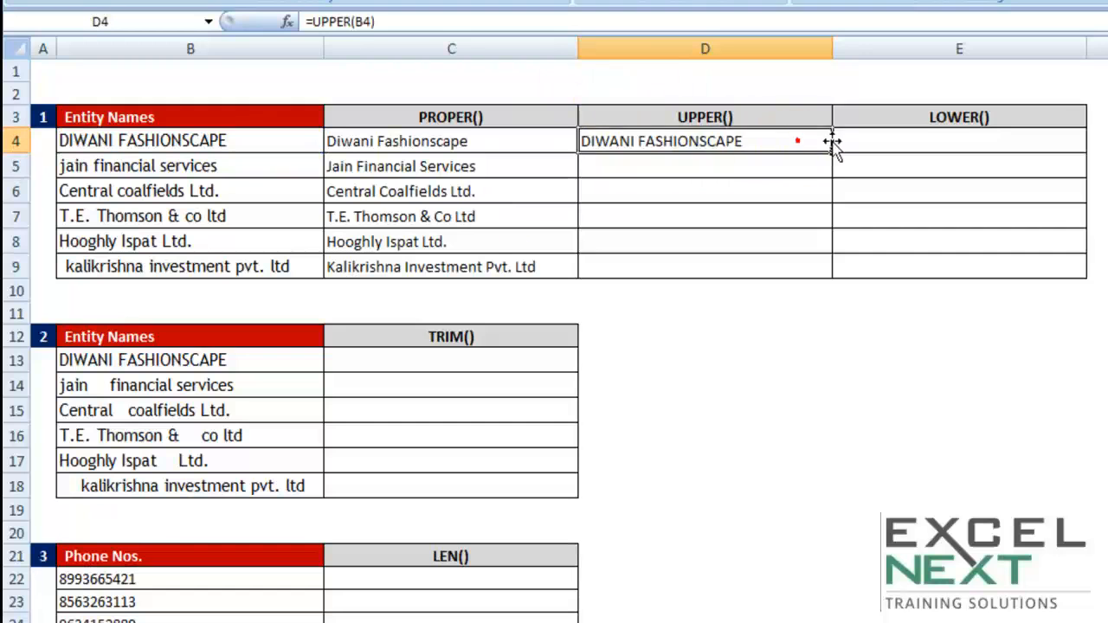
drag(831, 152, 818, 279)
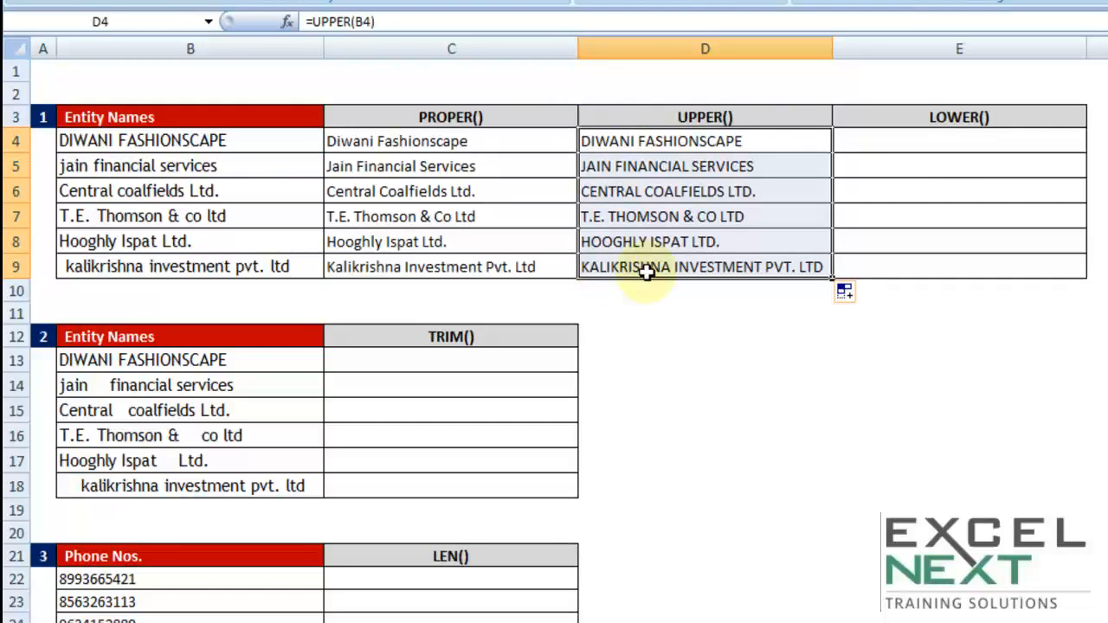
- Enter =LOWER(B4) in cell E4 and fill the formula down through E9
click(916, 139)
text(=low)
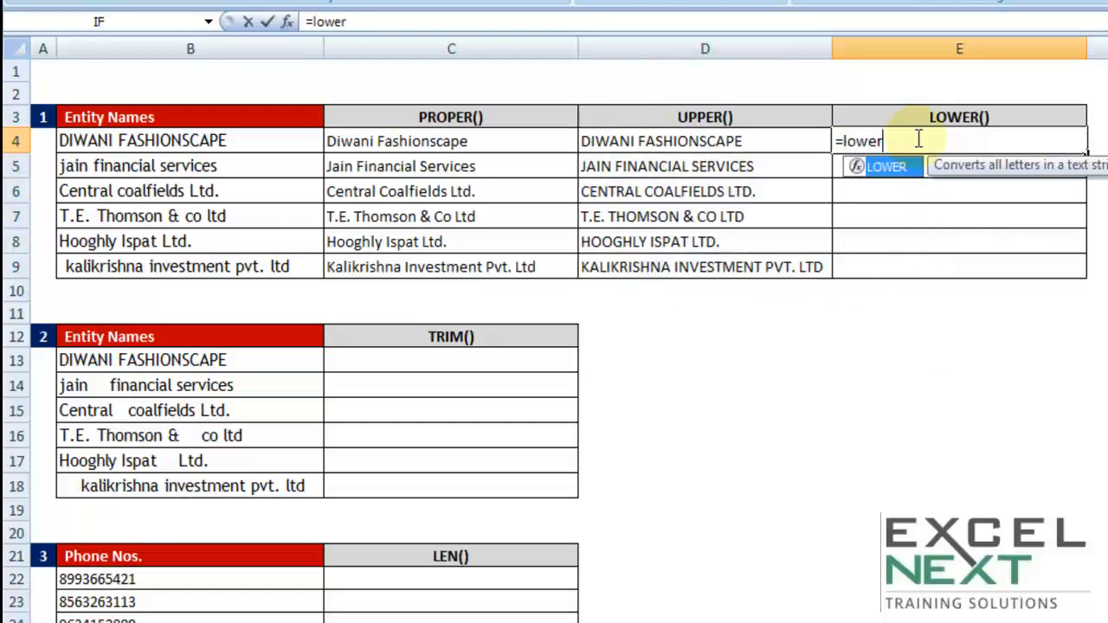
text(er)
key(Tab)
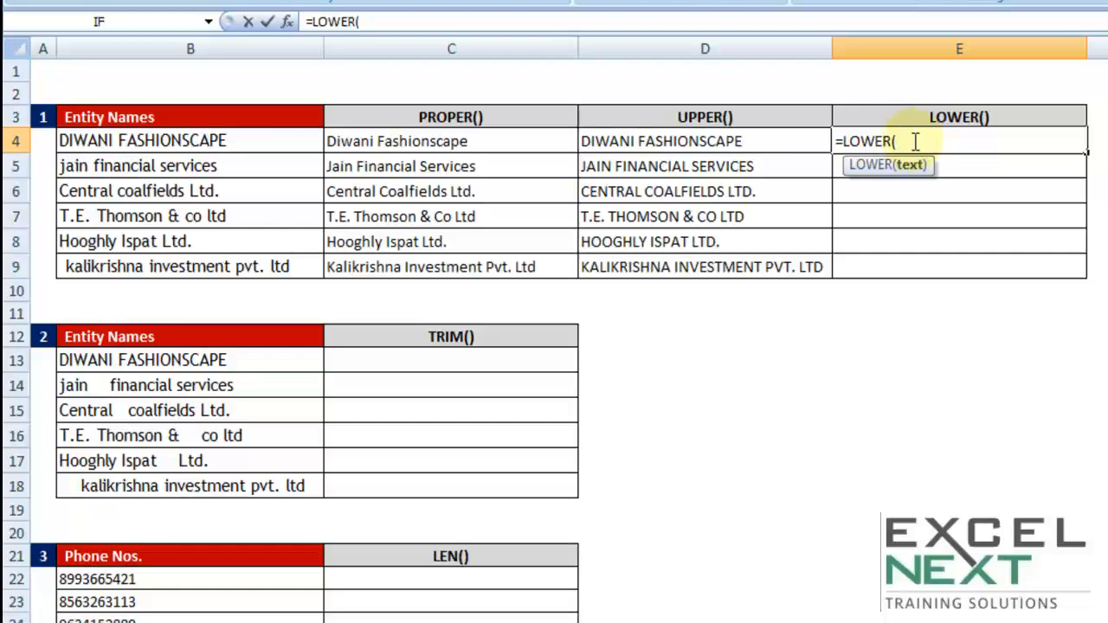
click(241, 139)
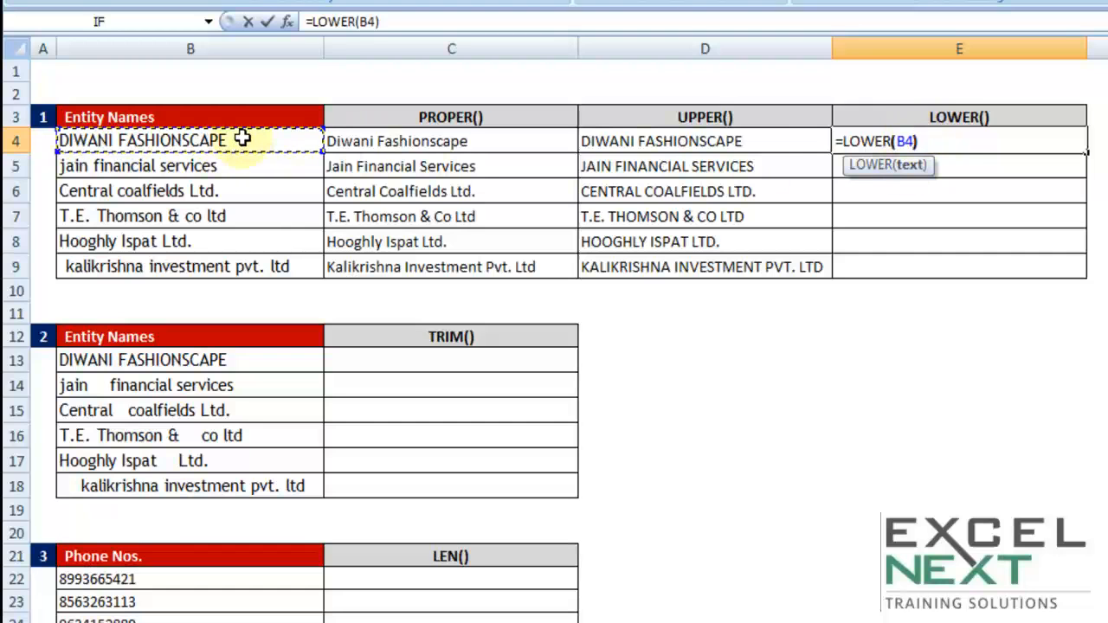
key(Return)
click(990, 139)
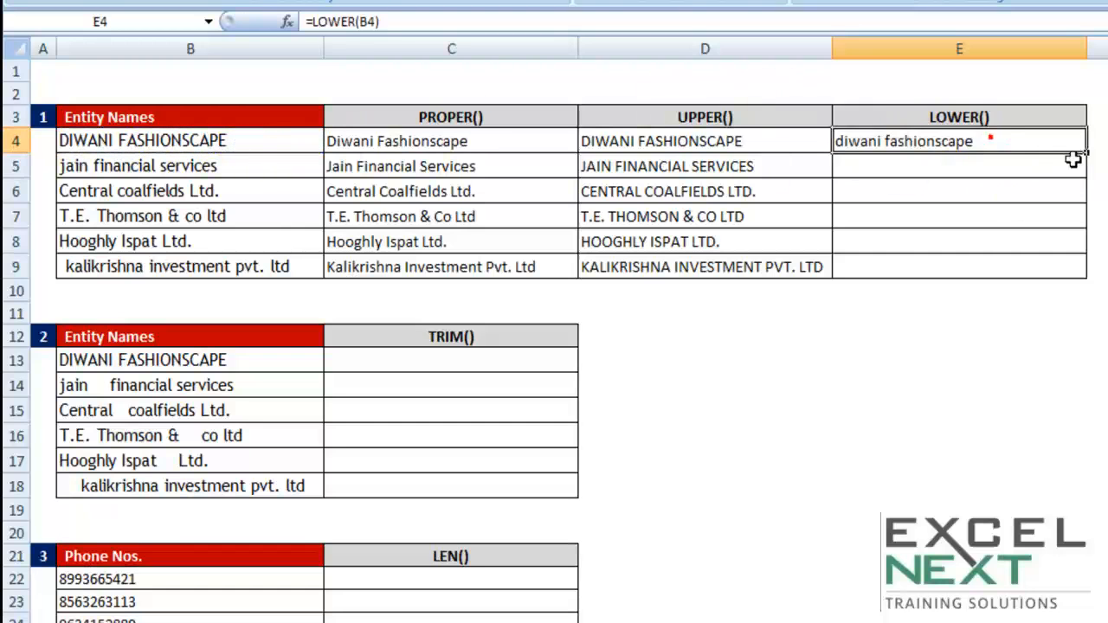
drag(1086, 154, 1073, 279)
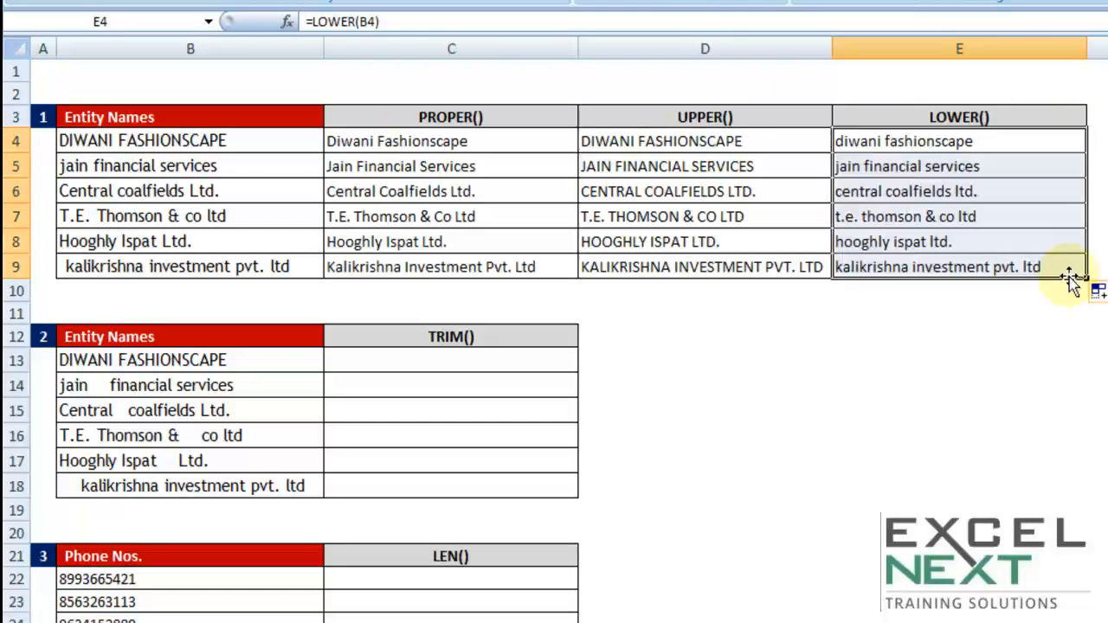
click(438, 115)
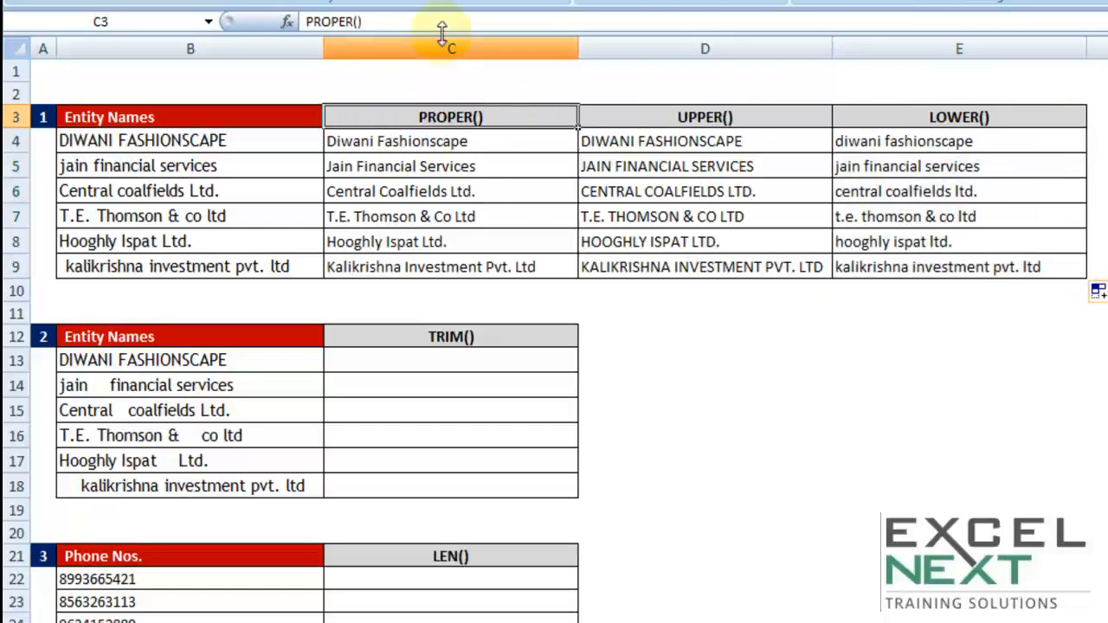
click(695, 118)
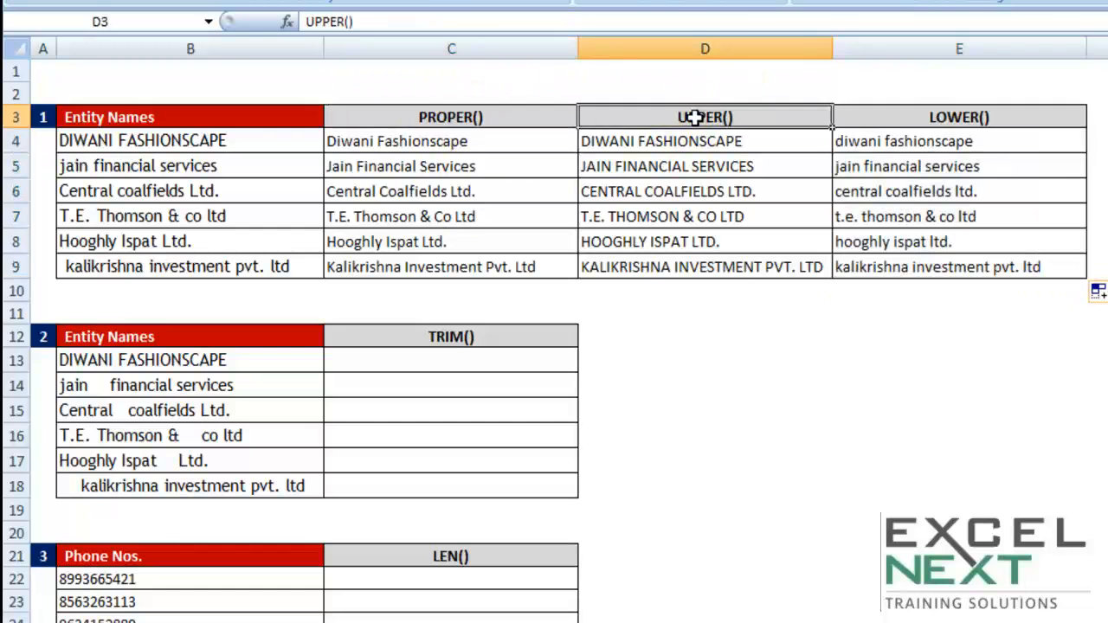
click(961, 117)
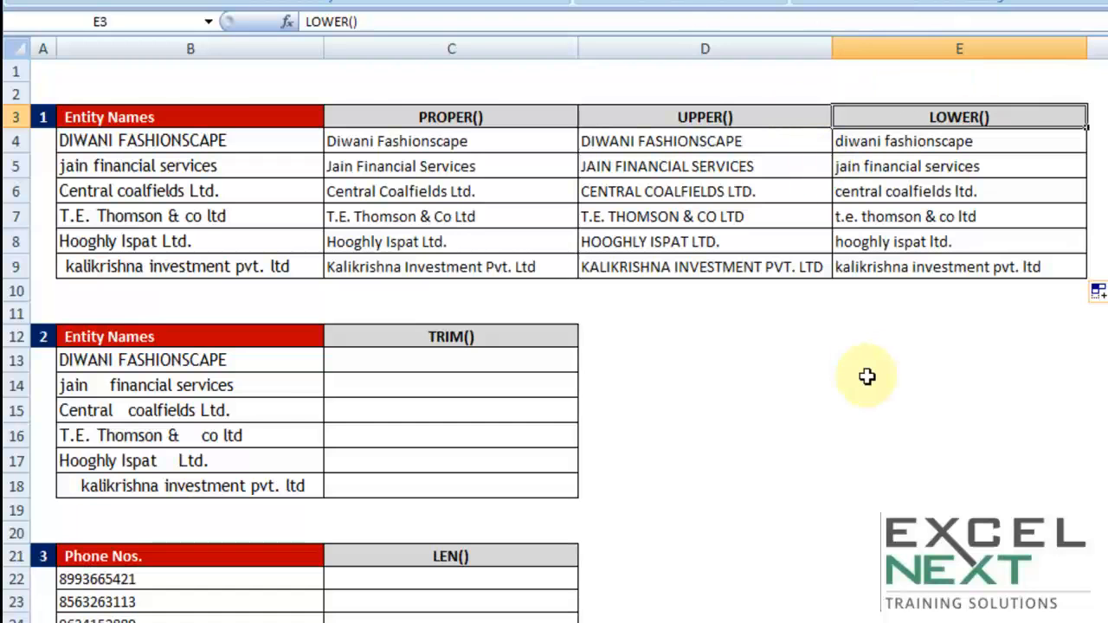
- Examine the spacing between words in the entity names in B13:B18, particularly in cell B16
scroll(864, 373, down, 3)
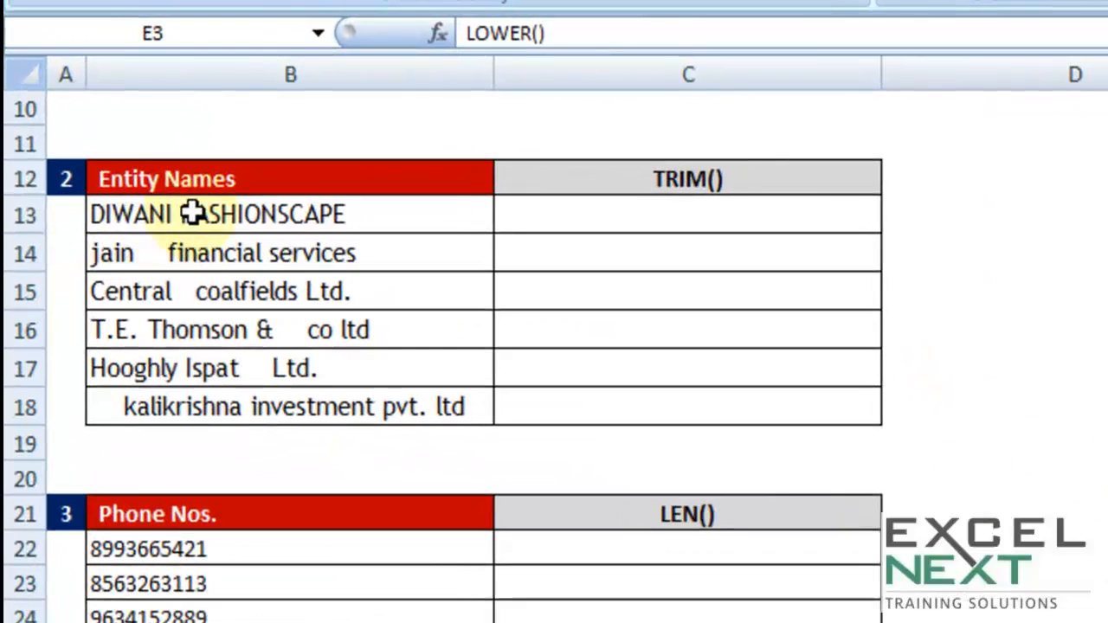
drag(128, 142, 117, 270)
drag(175, 405, 255, 390)
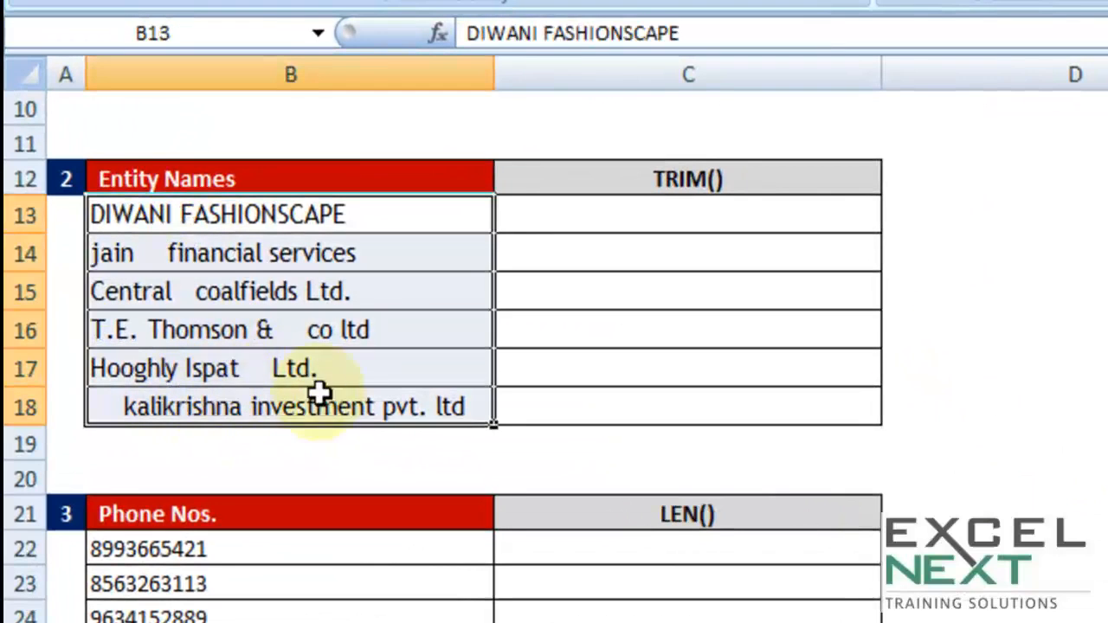
click(297, 320)
double_click(297, 321)
drag(272, 329, 305, 328)
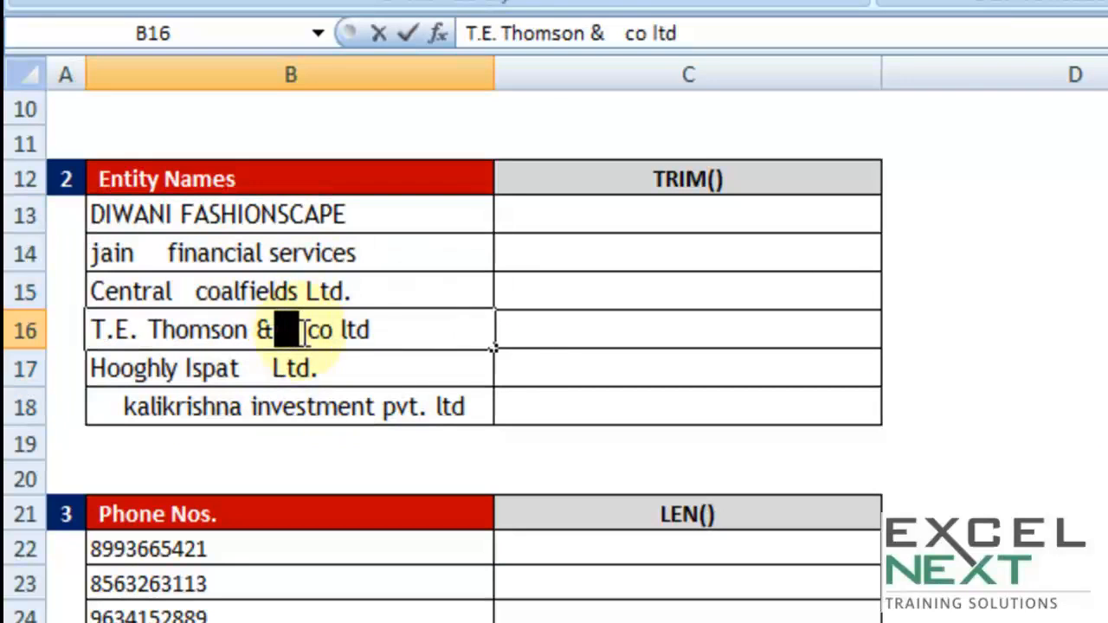
- Enter =TRIM(B13) in cell C13 to strip extra spaces from the first entity name in the TRIM table
click(672, 221)
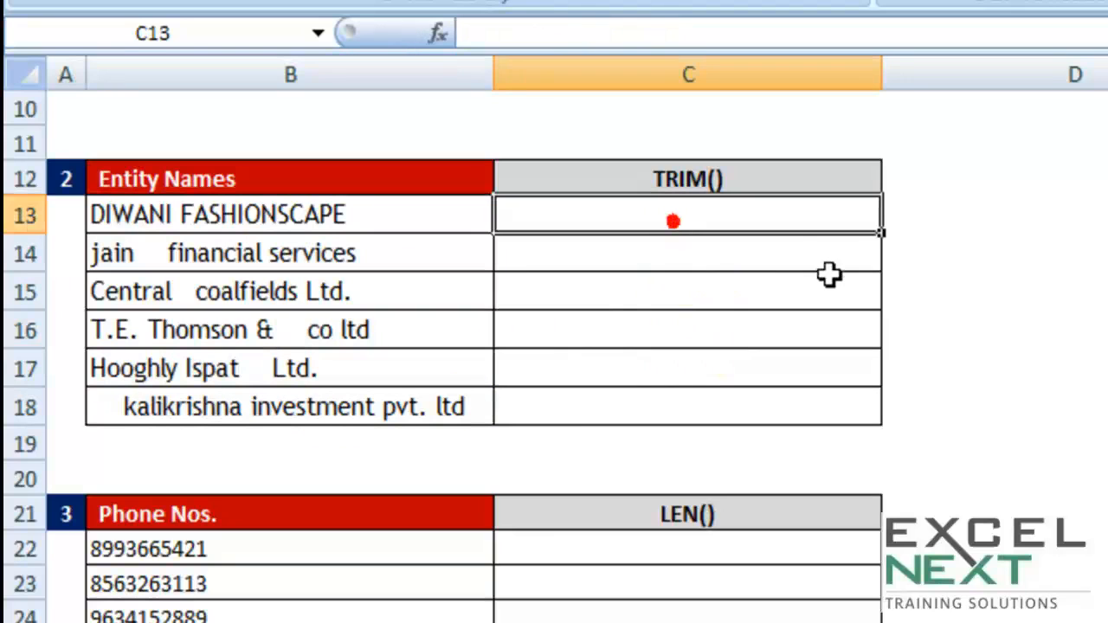
text(=)
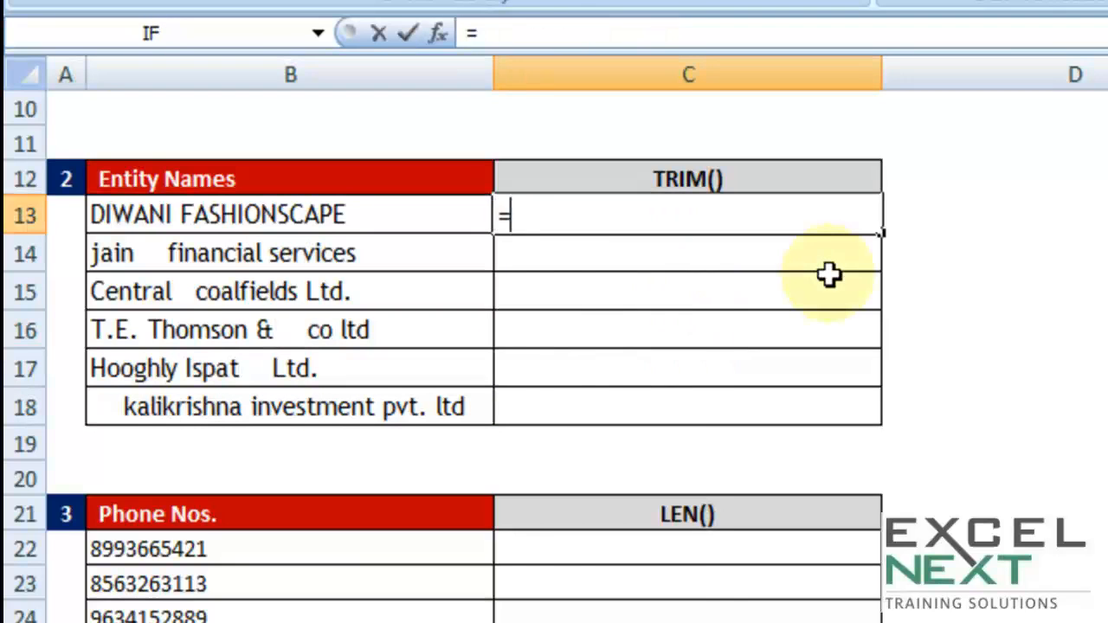
text(trim)
key(Tab)
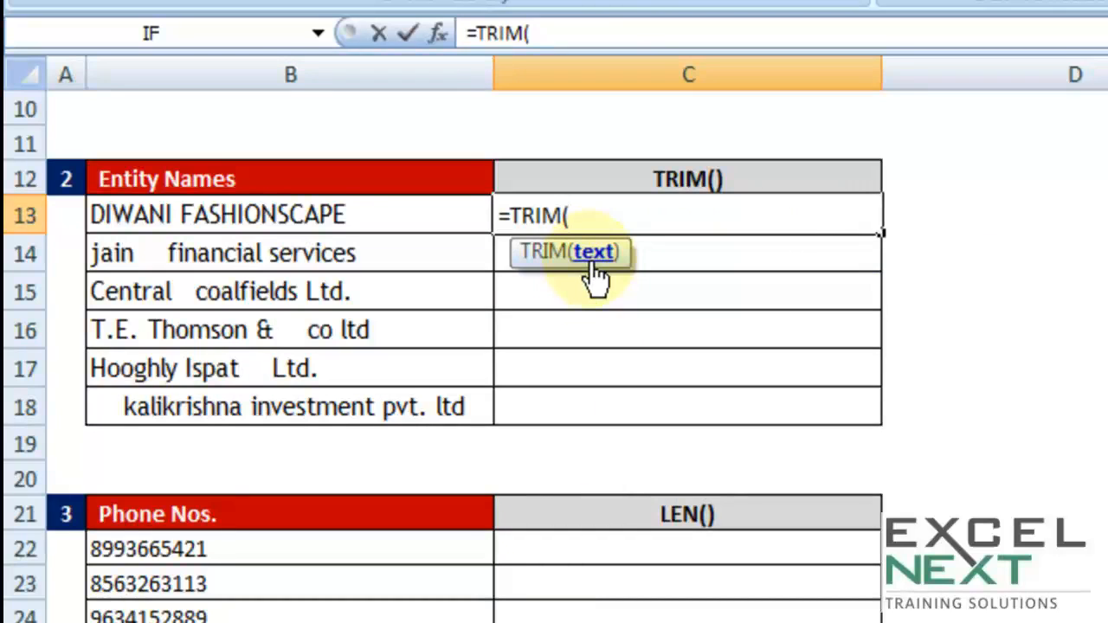
click(448, 215)
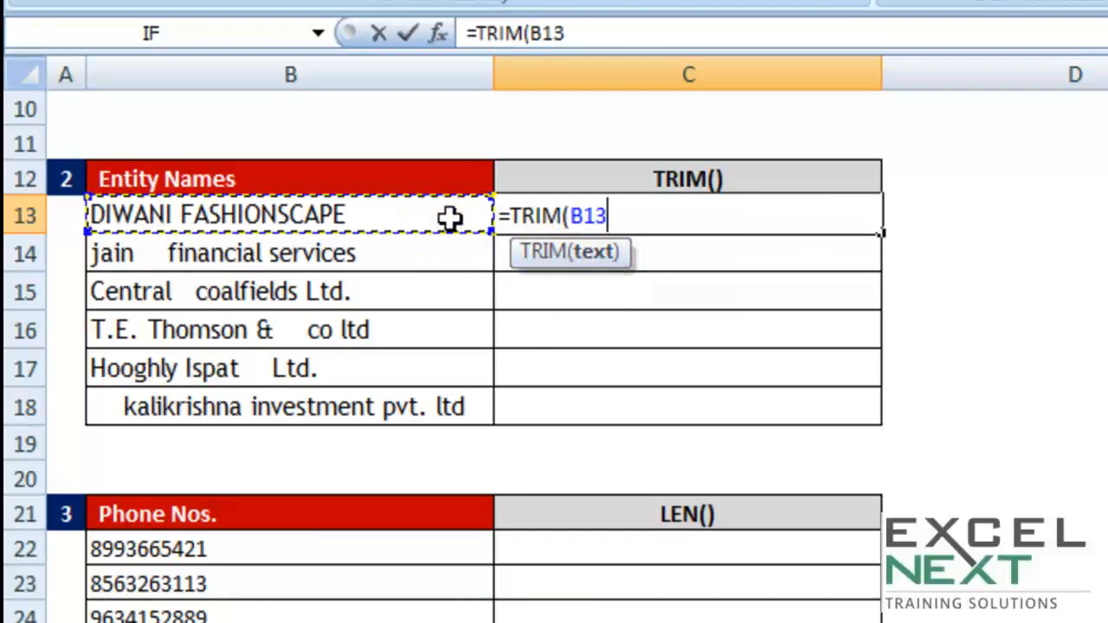
text())
key(Return)
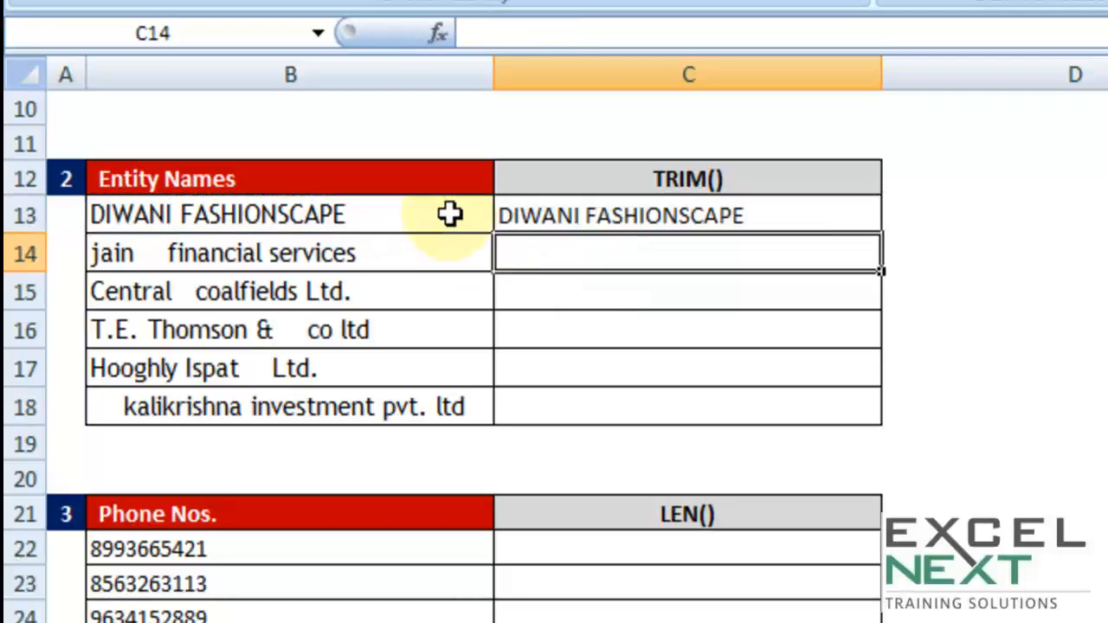
- Fill the =TRIM(B13) formula from cell C13 down through C18
click(831, 210)
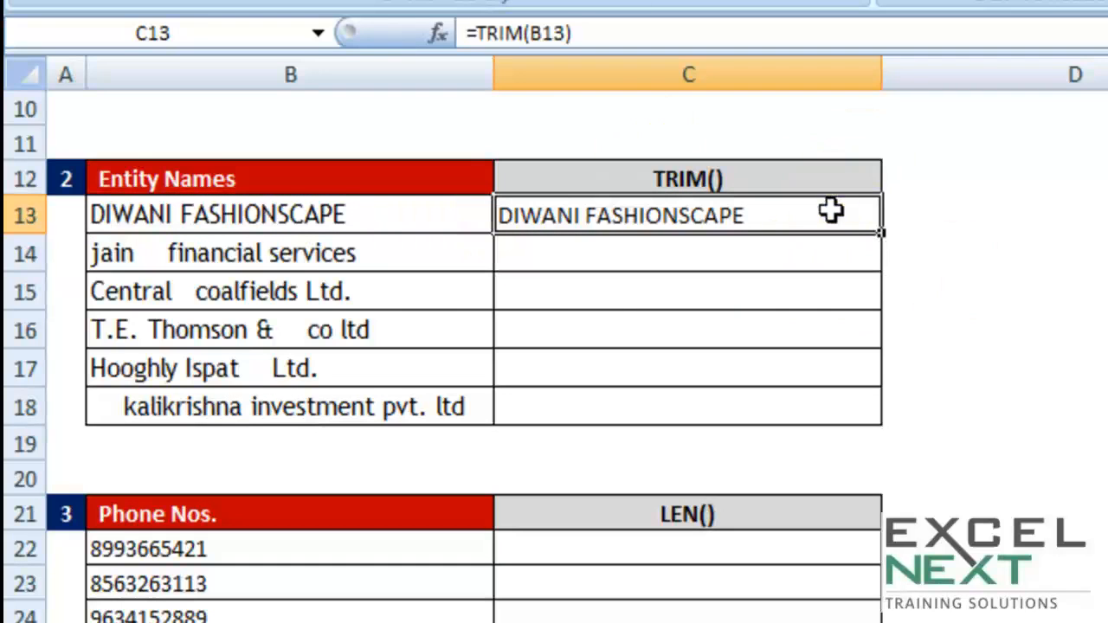
double_click(881, 233)
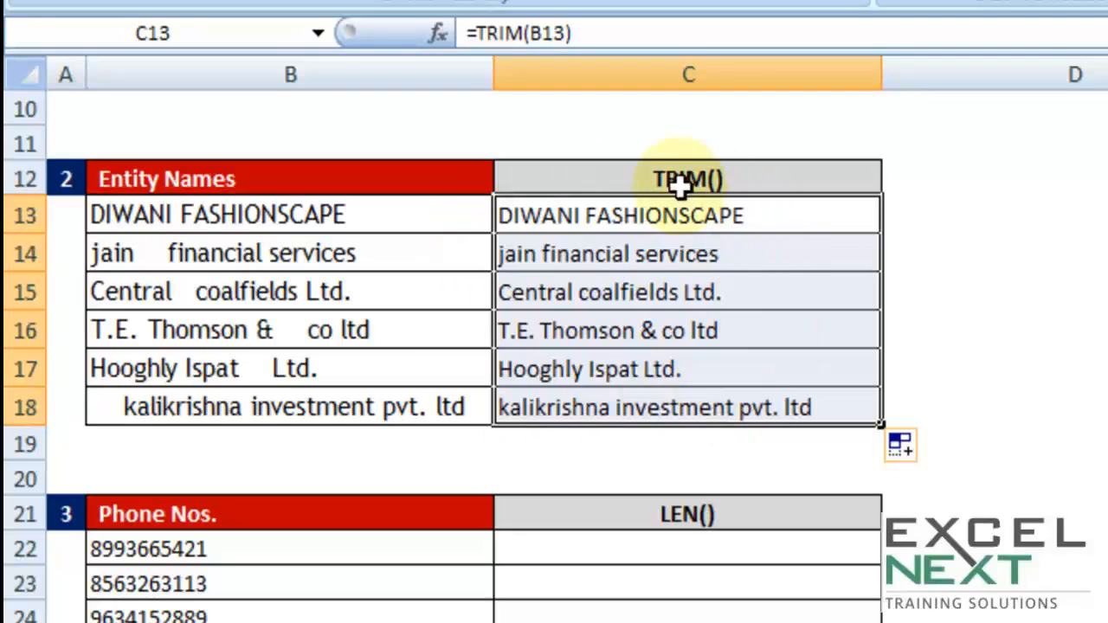
- Change the formula in cell C13 to =PROPER(TRIM(B13)) and fill it down through C18
click(611, 216)
double_click(612, 216)
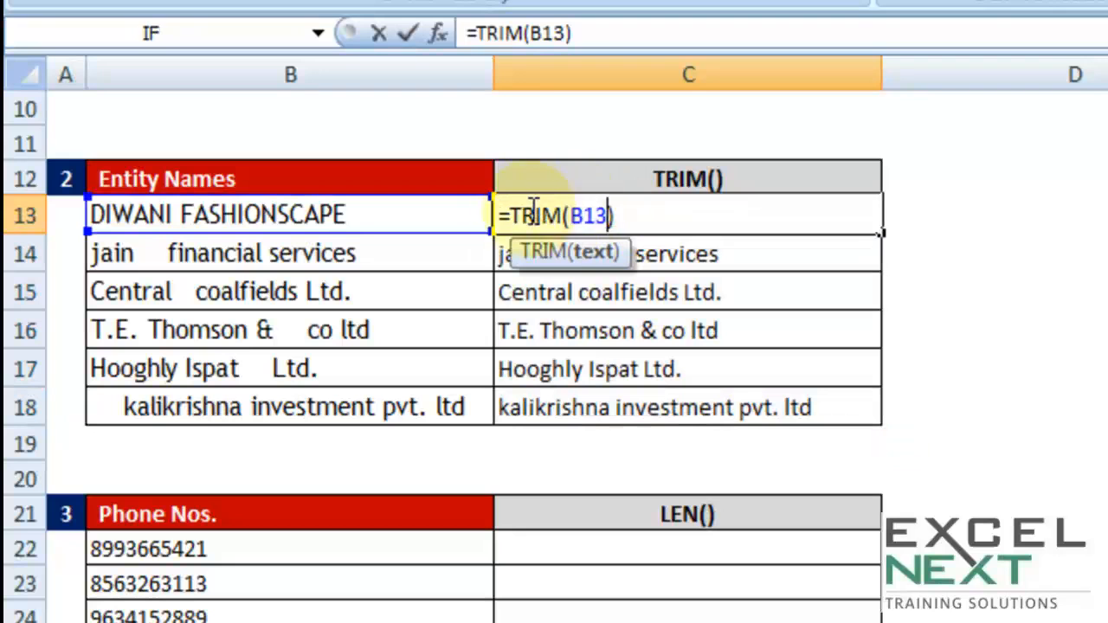
drag(509, 214, 635, 221)
click(511, 214)
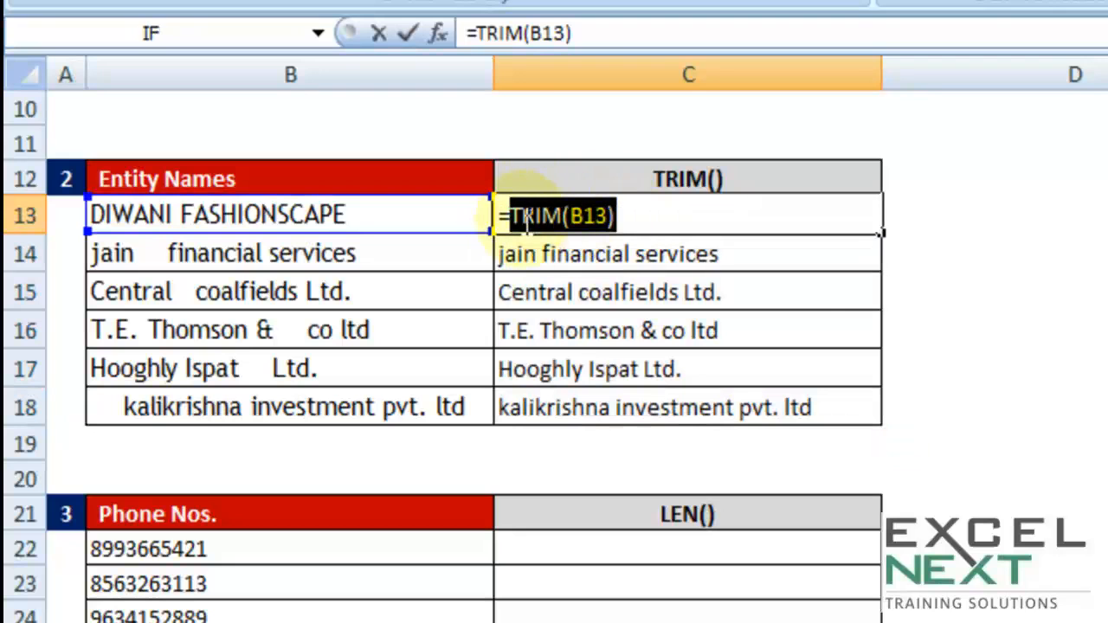
text(proper)
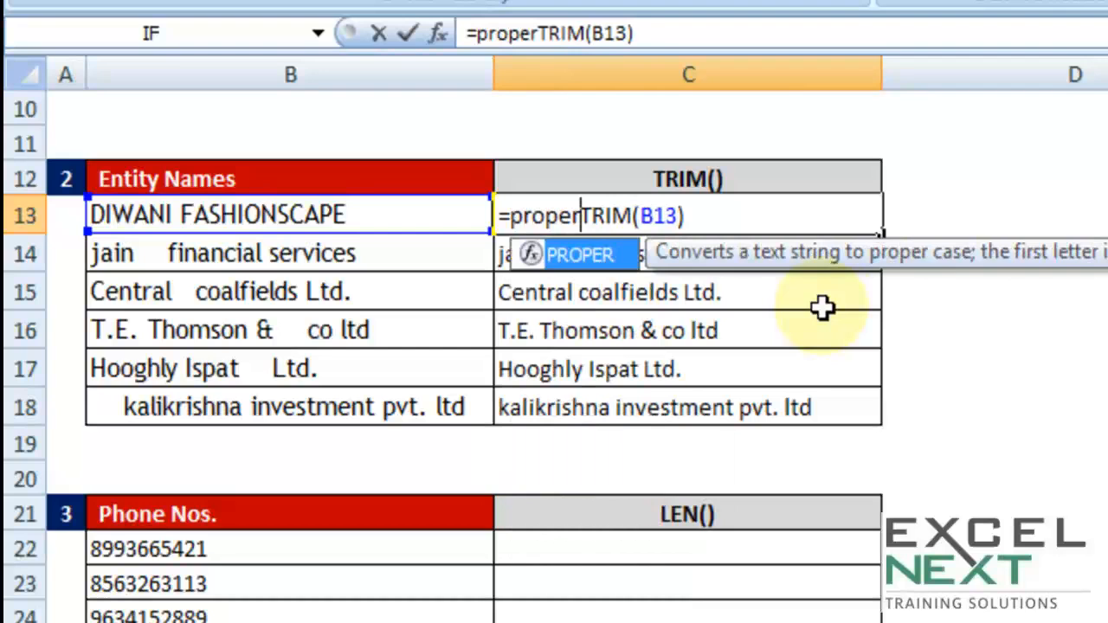
text(()
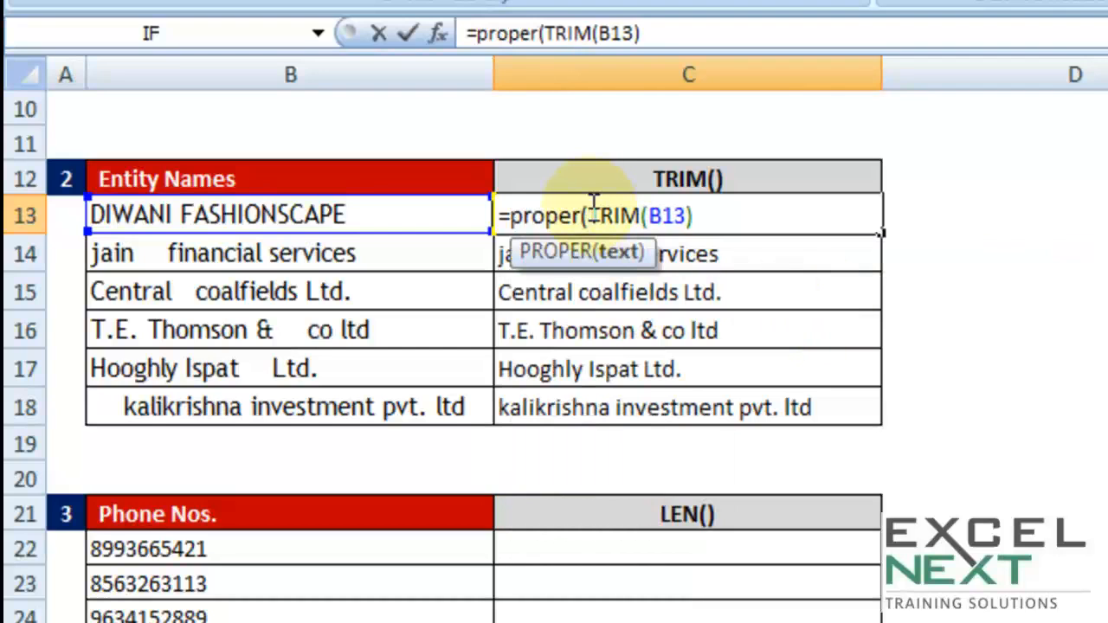
drag(590, 215, 703, 215)
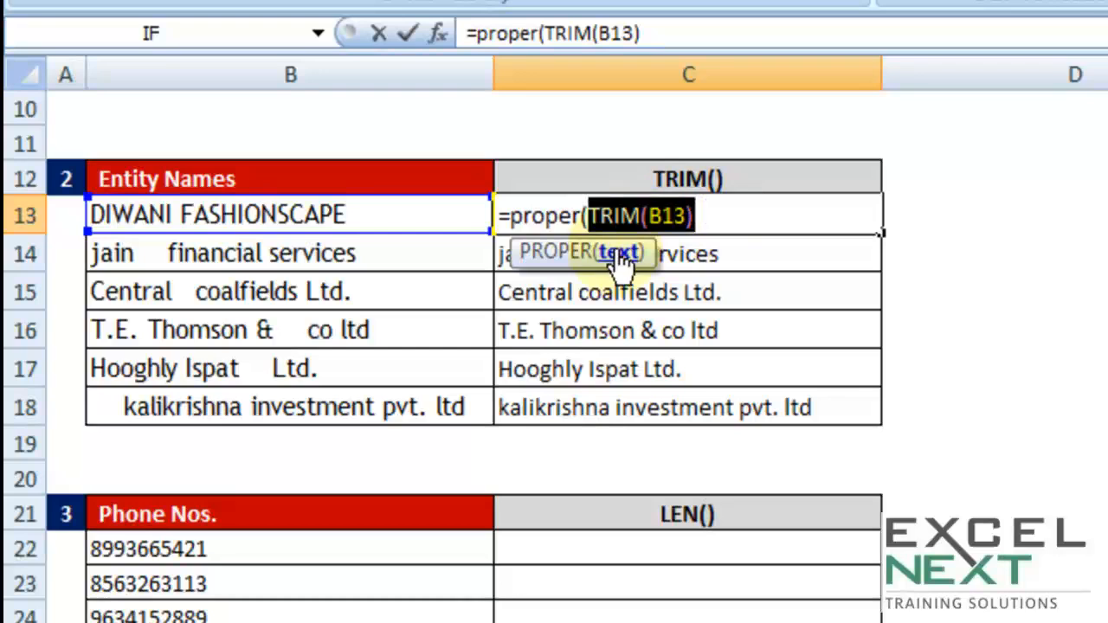
click(716, 220)
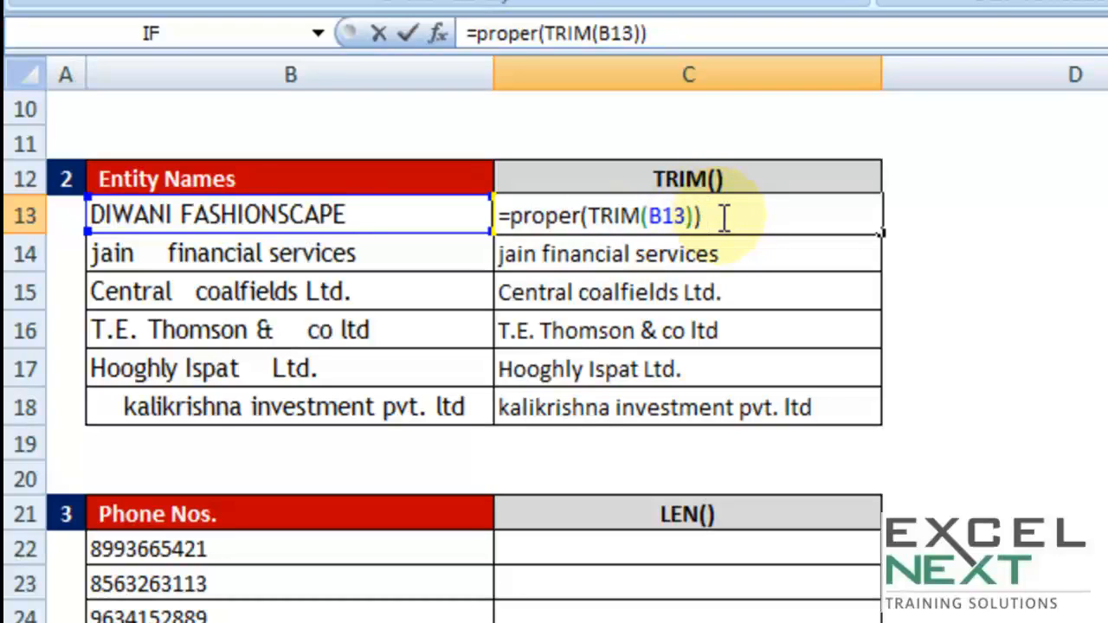
key(BackSpace)
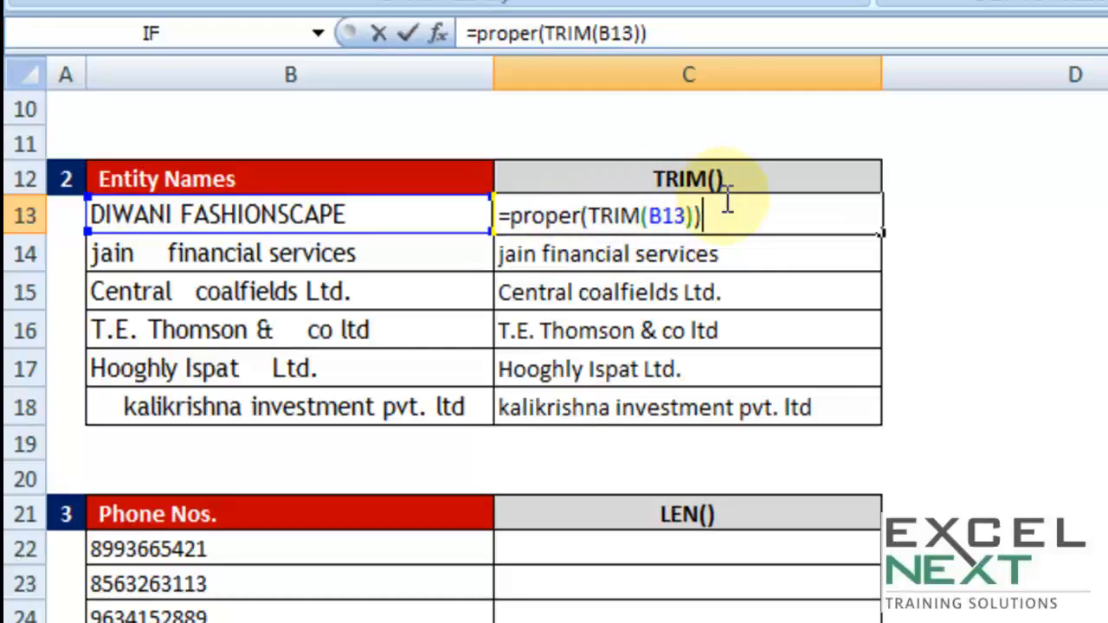
key(Return)
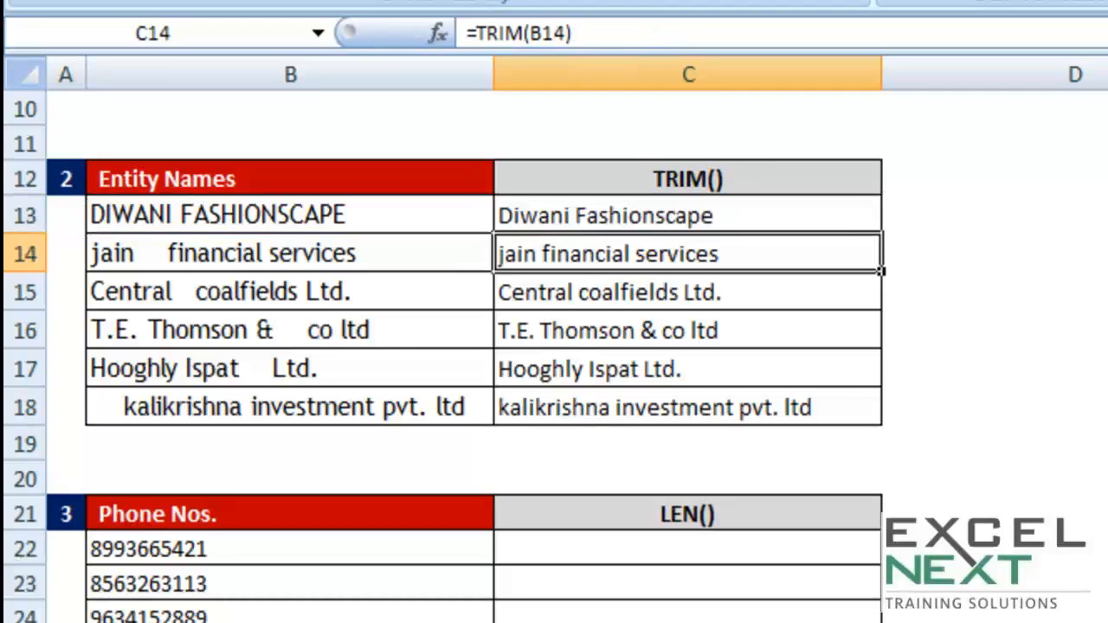
click(815, 223)
drag(882, 232, 851, 430)
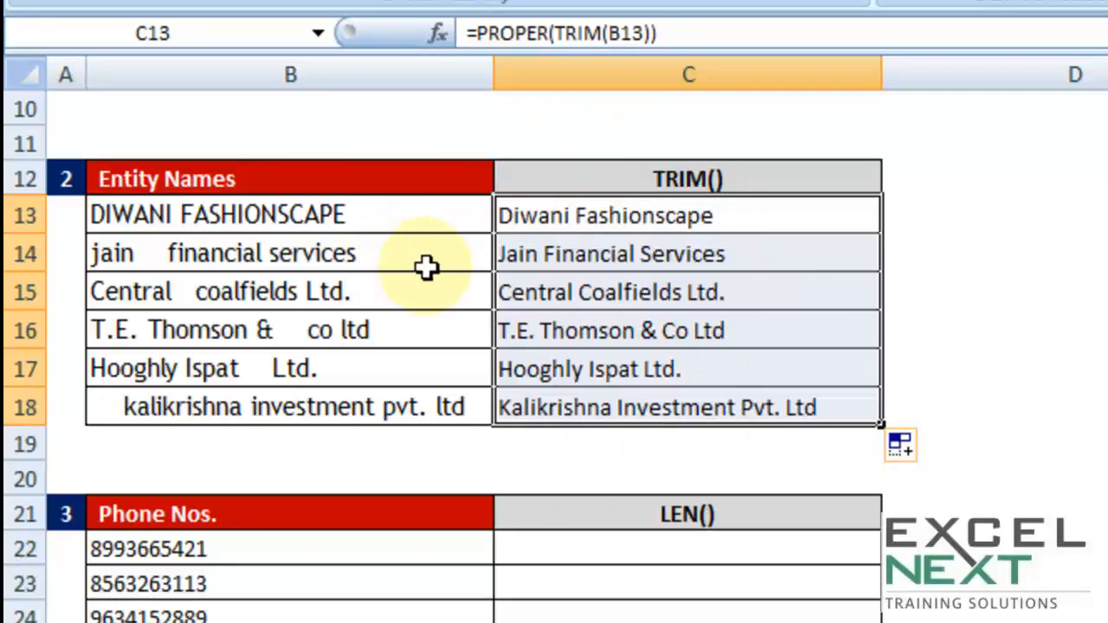
- Enter =LEN(B22) in cell C22 of the Phone Nos. table and fill the formula down through C29
scroll(446, 290, up, 3)
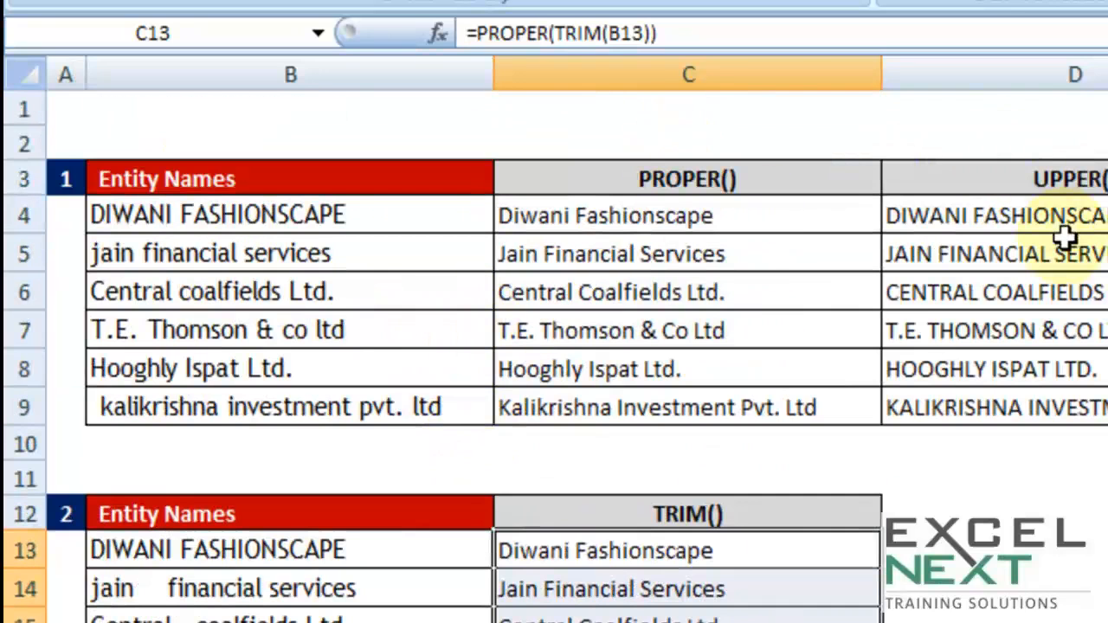
scroll(774, 546, down, 5)
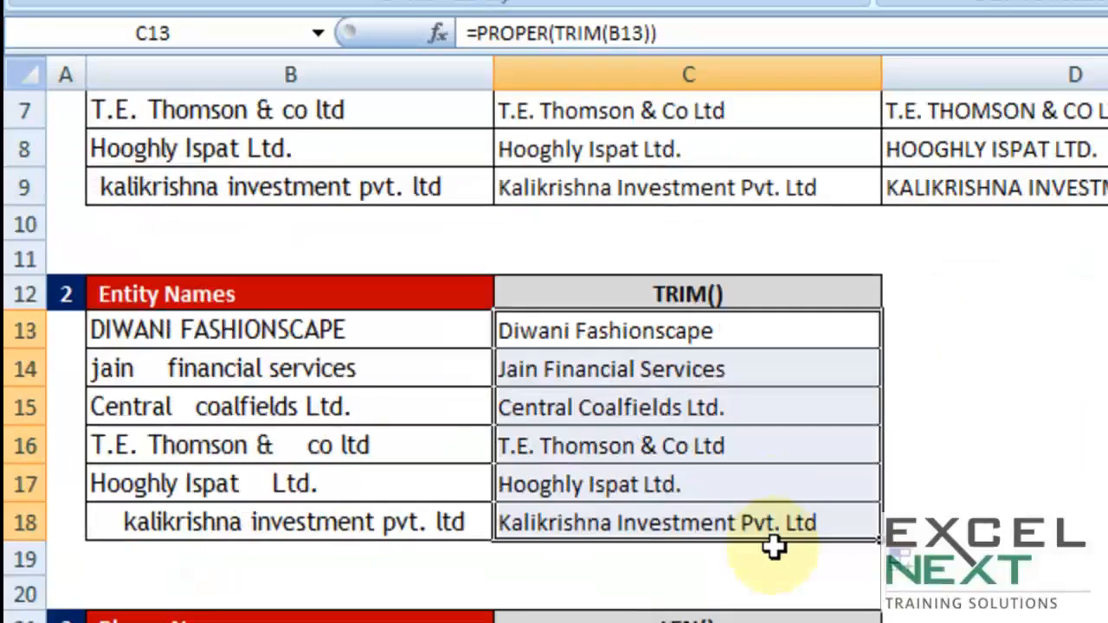
scroll(774, 546, down, 1)
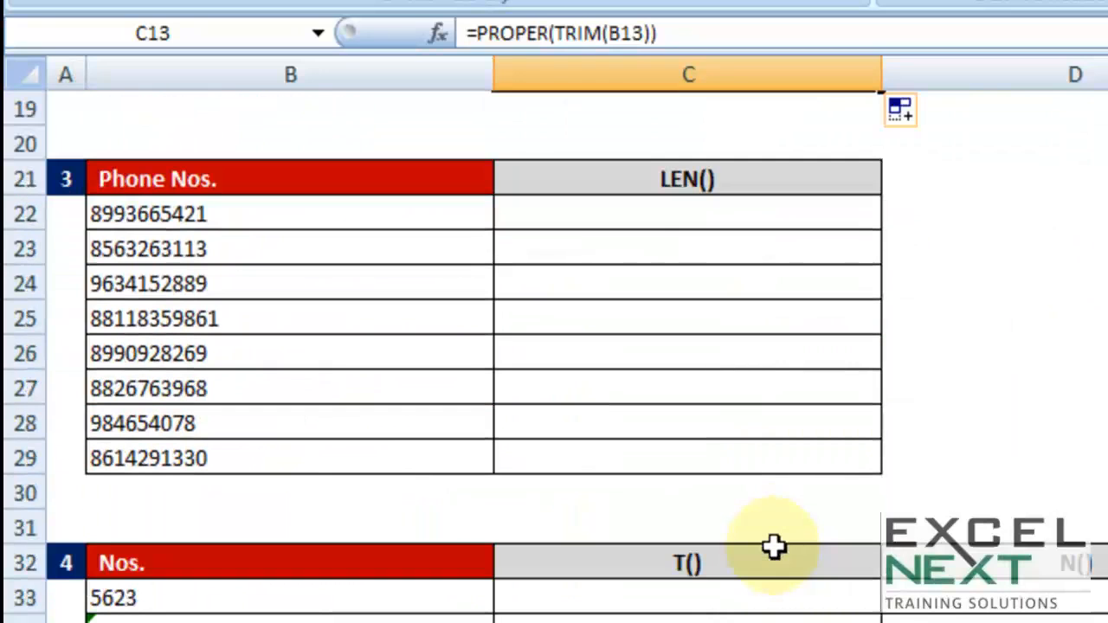
drag(299, 216, 213, 456)
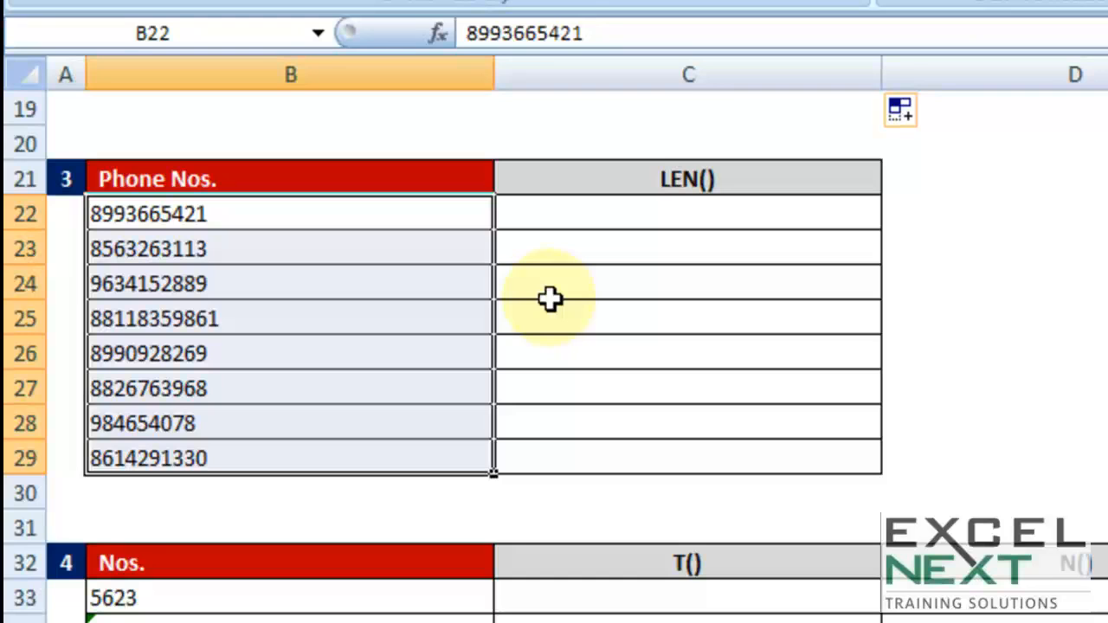
key(Right)
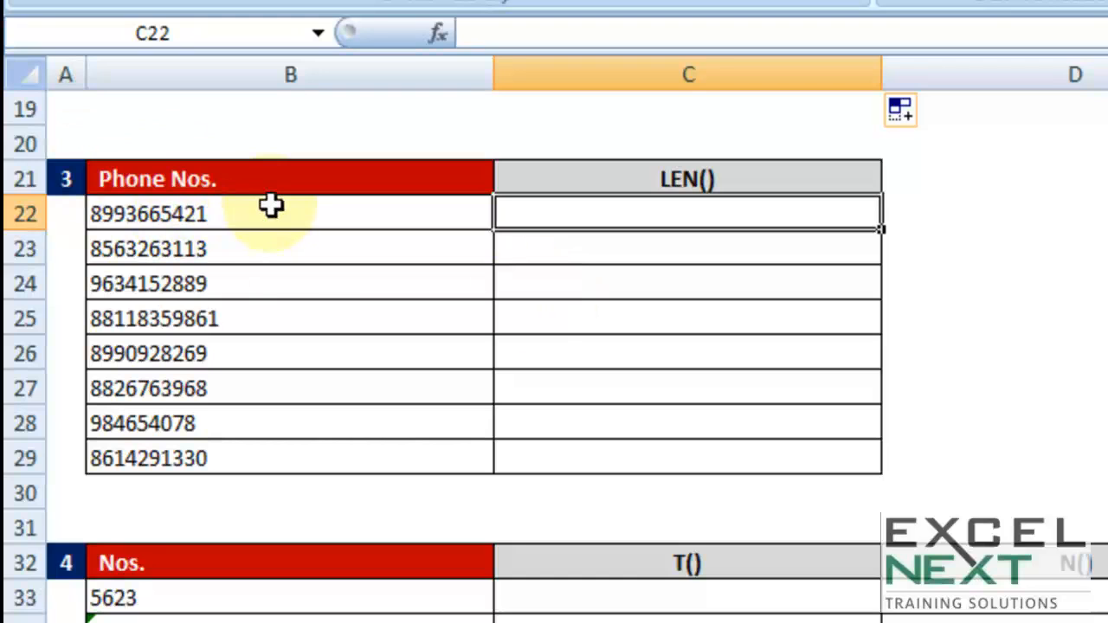
text(=len)
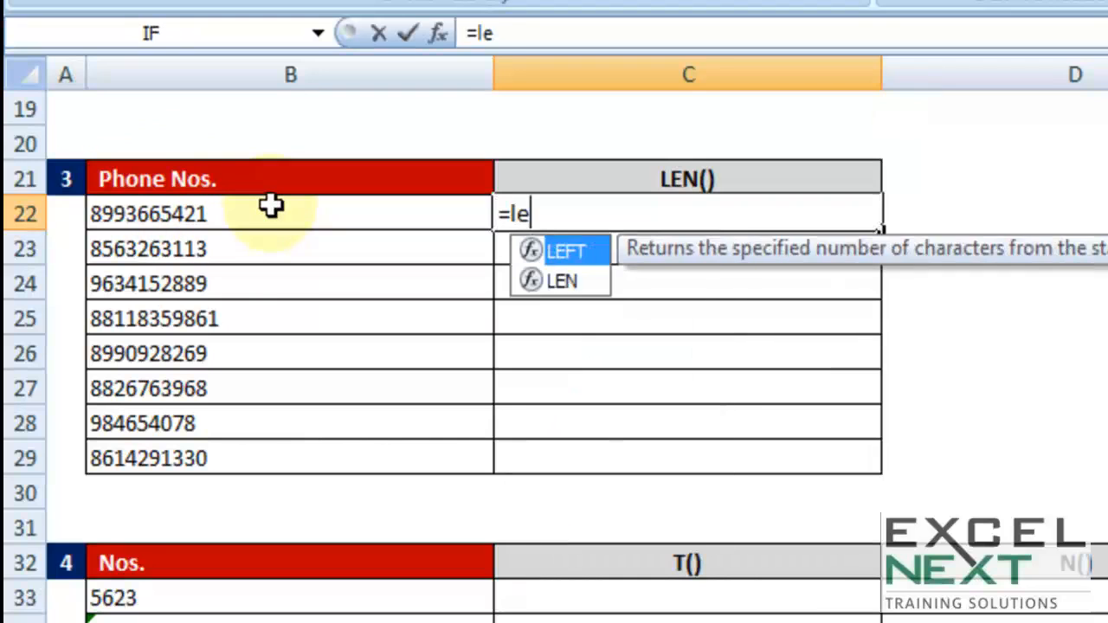
key(Tab)
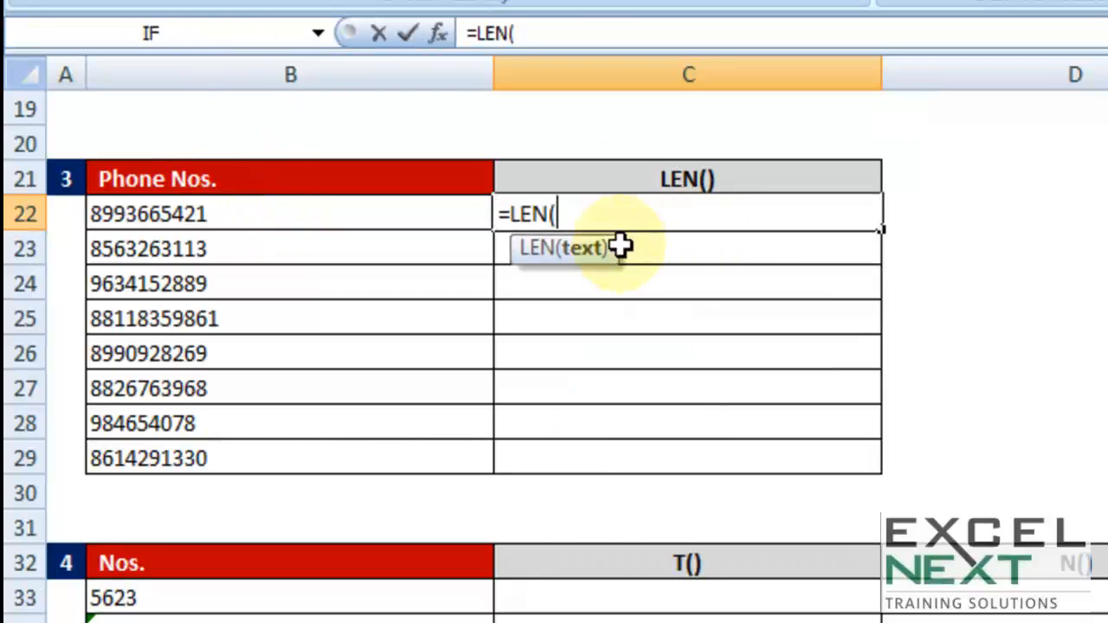
click(426, 213)
text())
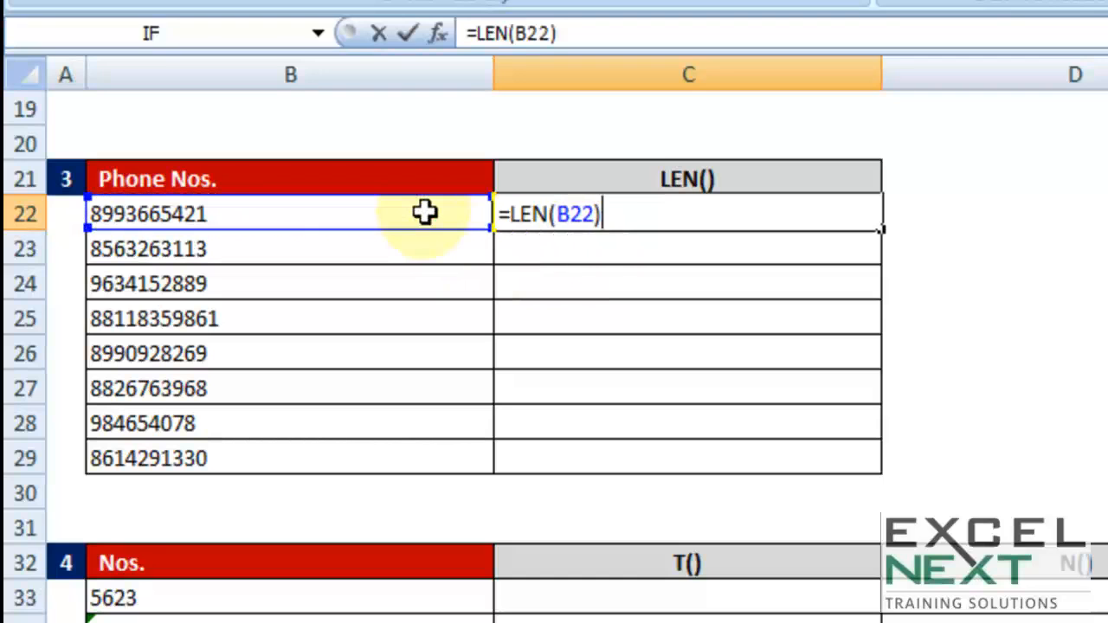
key(Return)
click(809, 201)
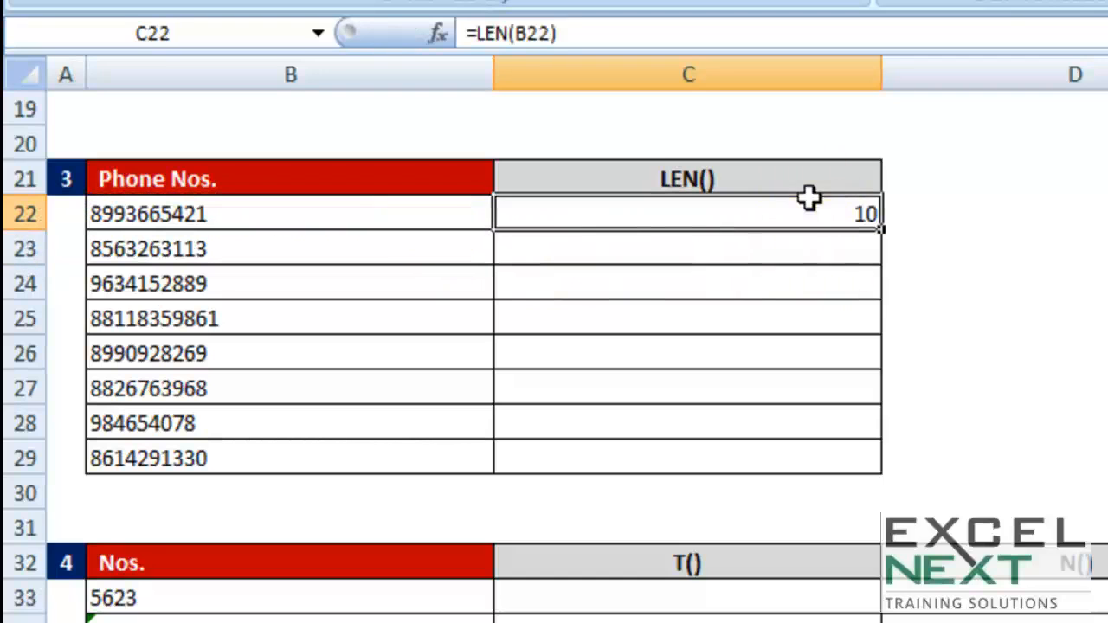
double_click(882, 228)
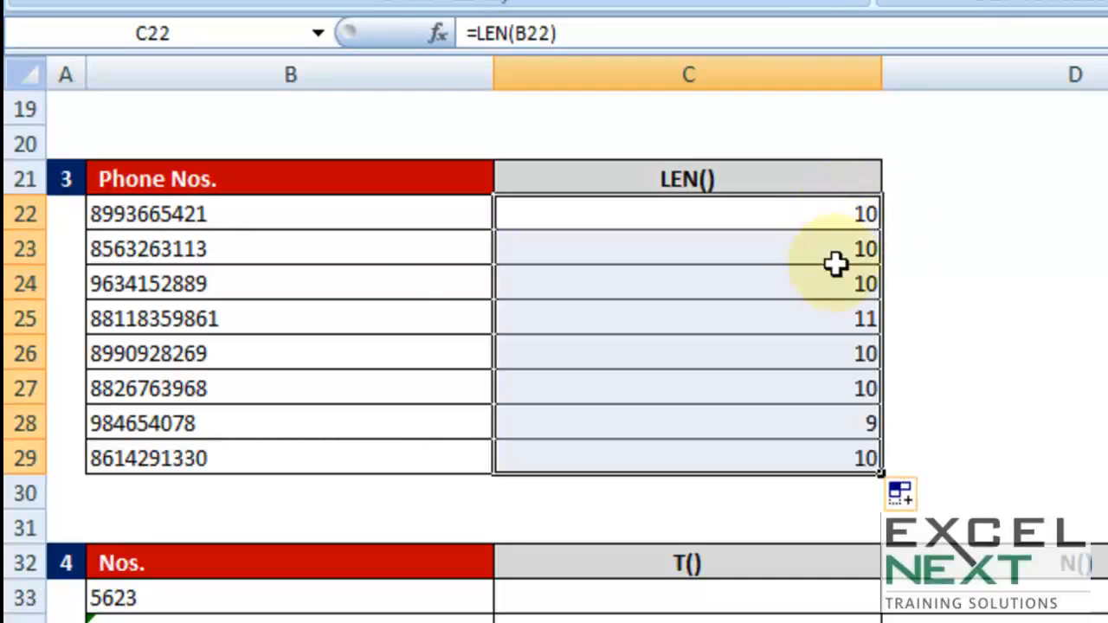
- Check the phone numbers and their lengths in rows 25 and 28, marking B25:C25 and B28:C28 with copy outlines
click(839, 321)
drag(386, 313, 638, 327)
key(ctrl+c)
drag(396, 422, 632, 419)
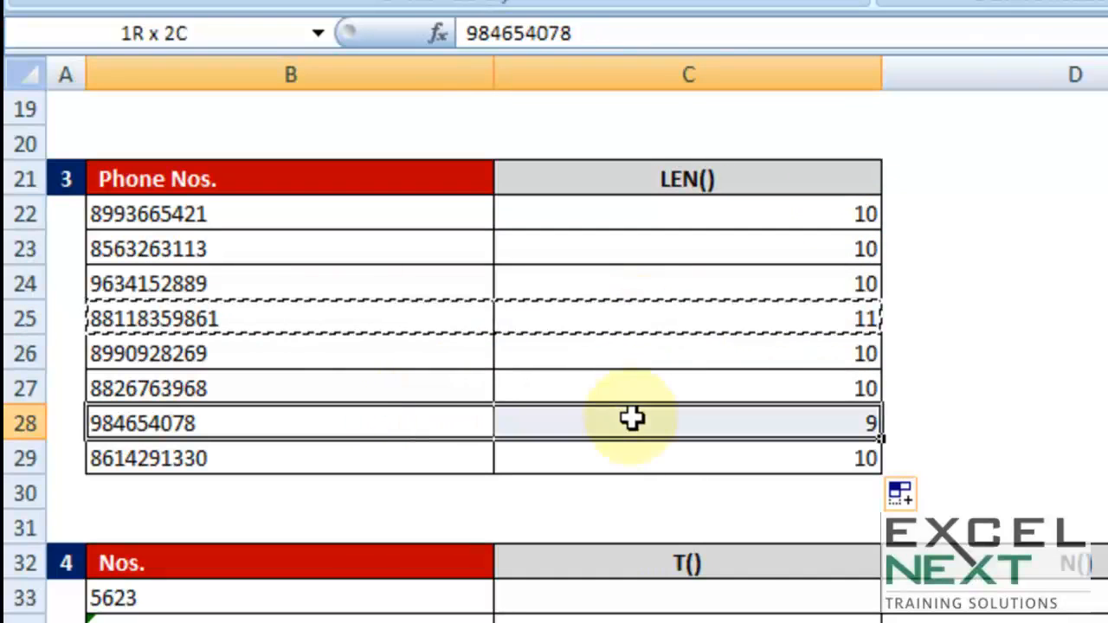
key(ctrl+c)
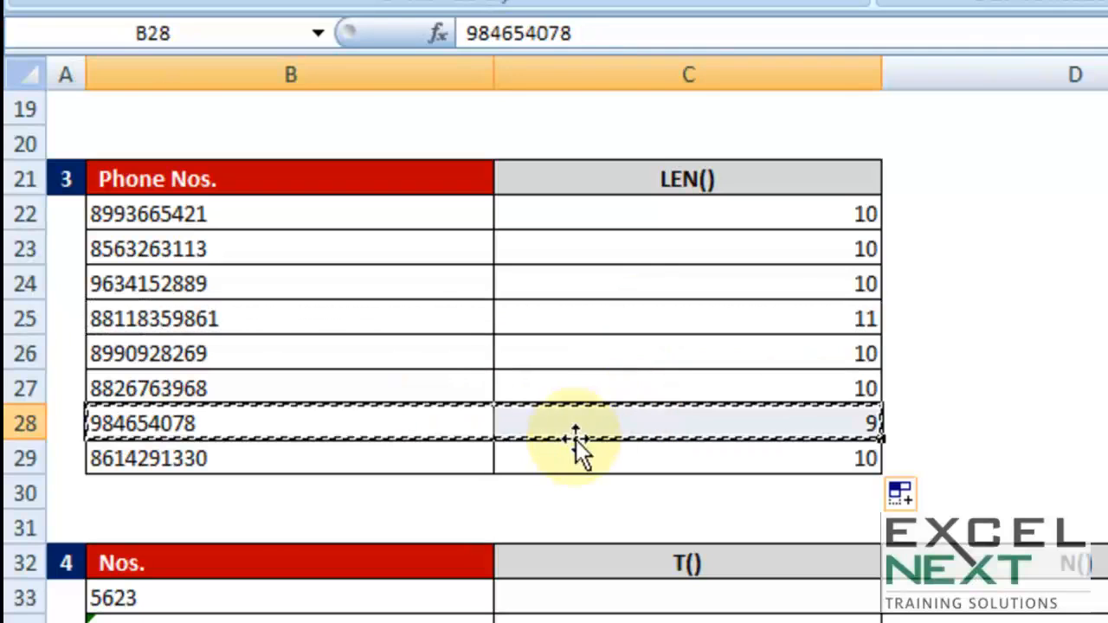
- Add filter controls to the headers of the Phone Nos. and LEN() table in B21:C29
drag(398, 177, 519, 460)
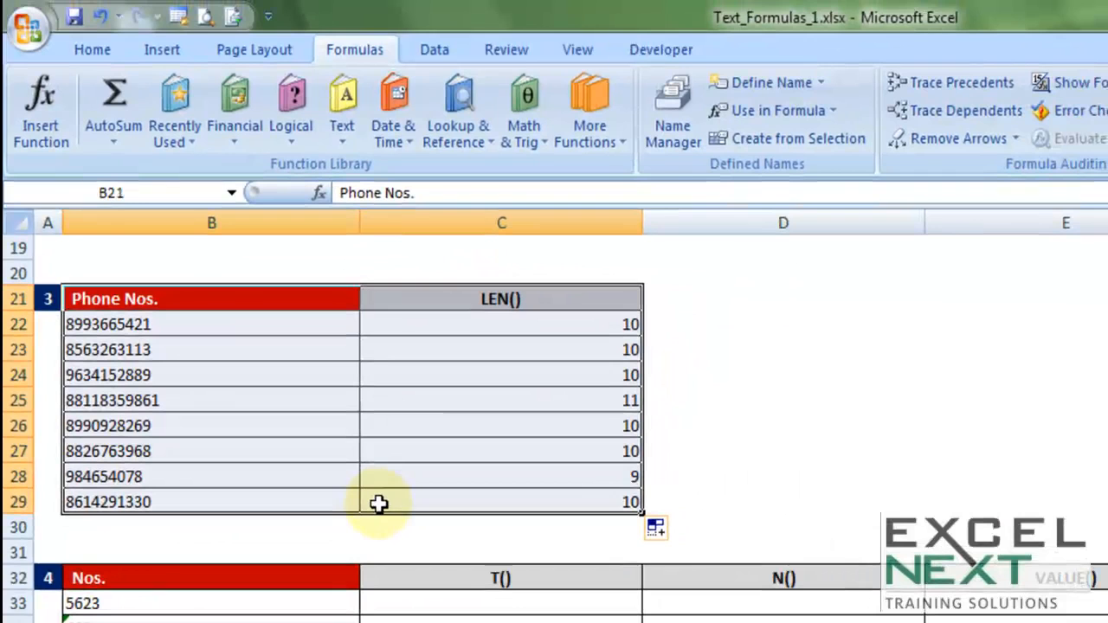
click(433, 49)
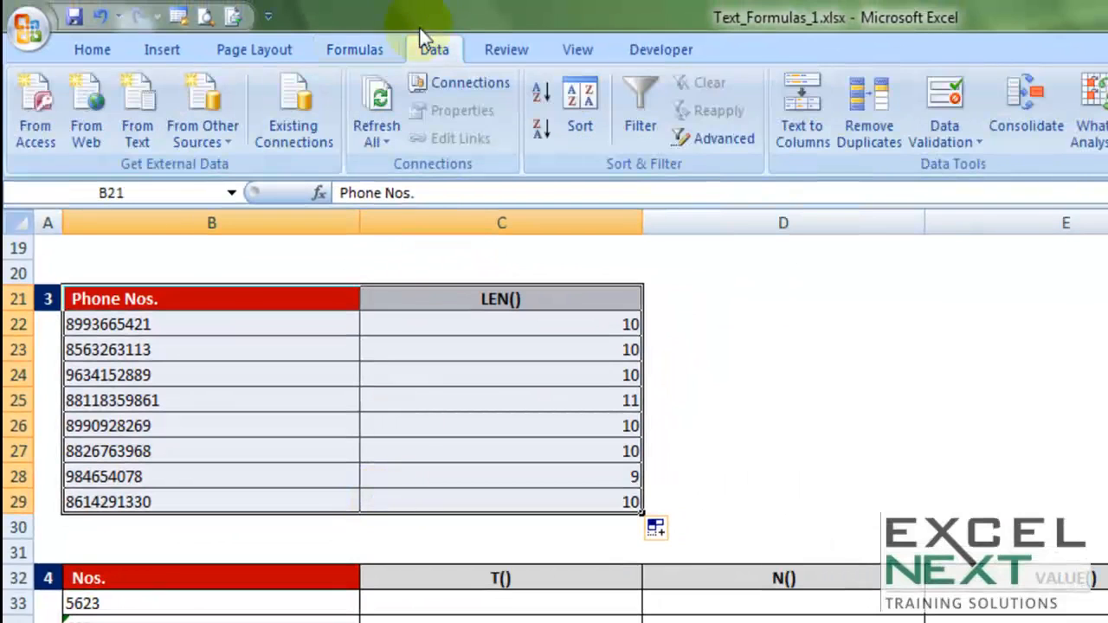
click(630, 115)
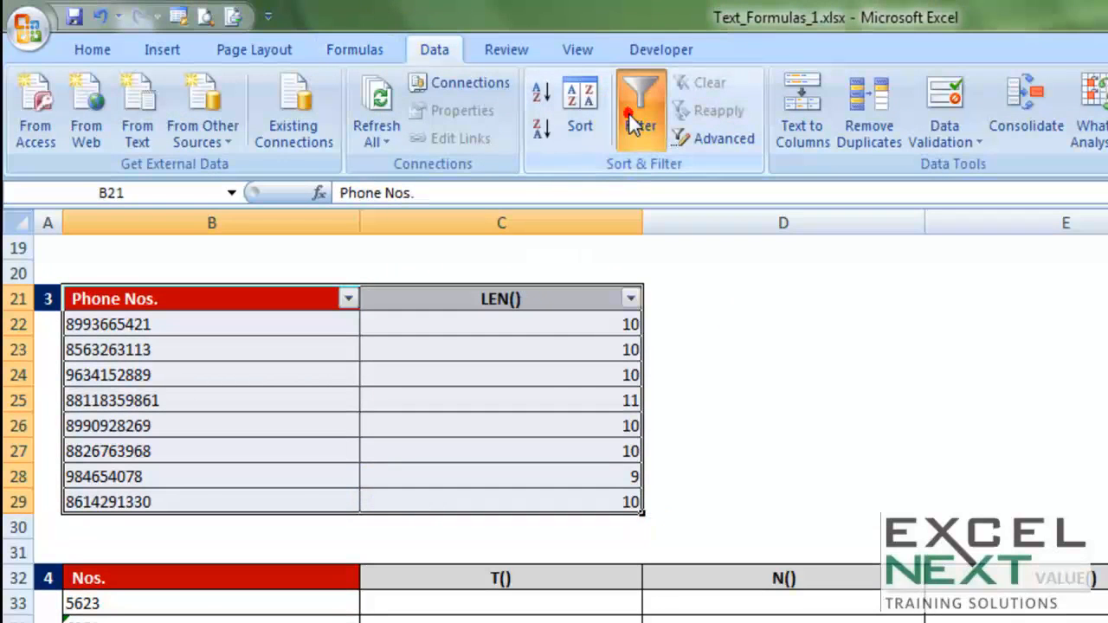
- Filter the LEN() column to exclude lengths of 10, and clear the filter again
click(631, 299)
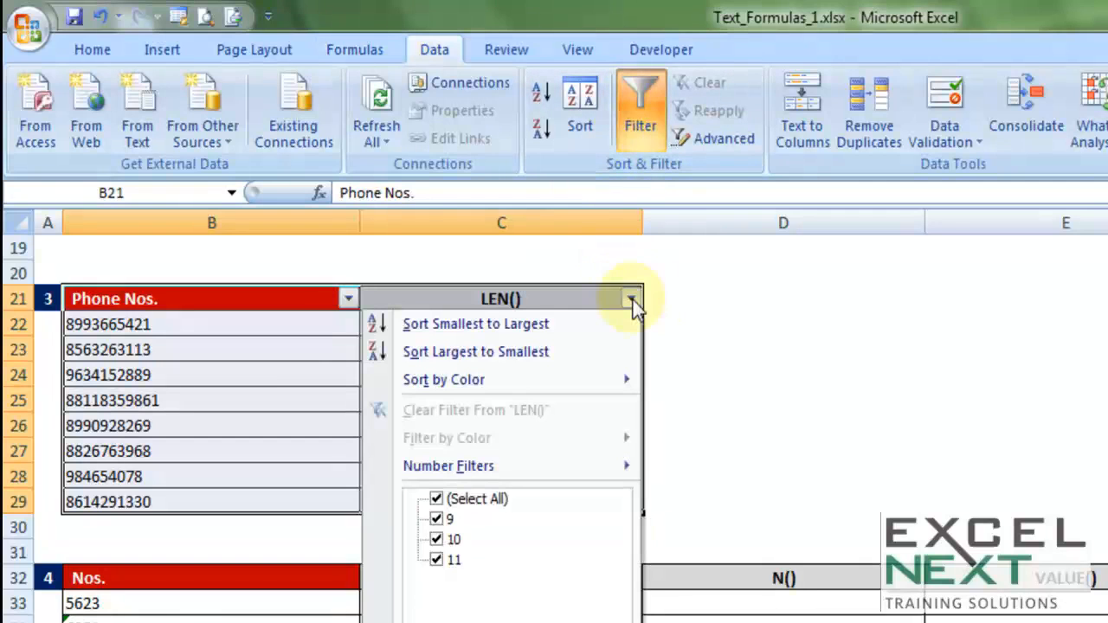
click(447, 541)
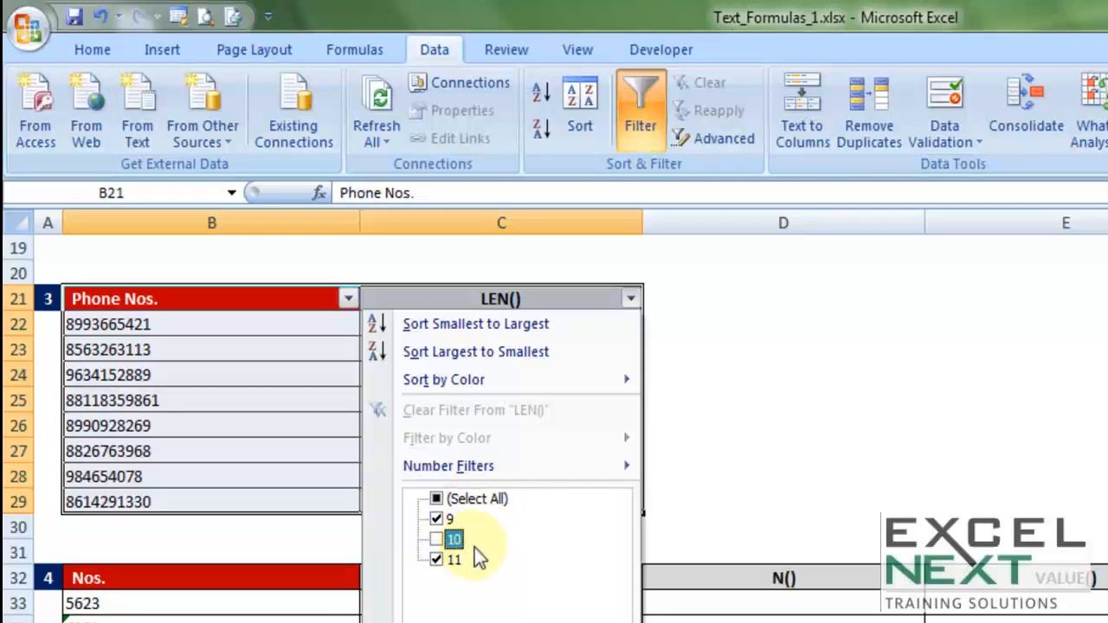
key(Return)
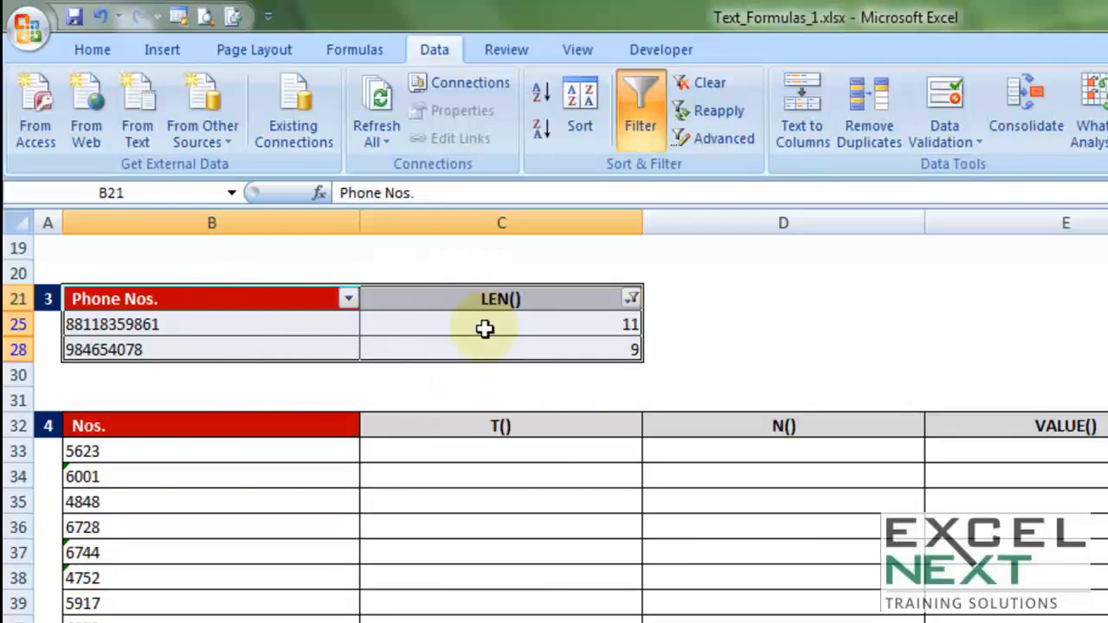
click(692, 83)
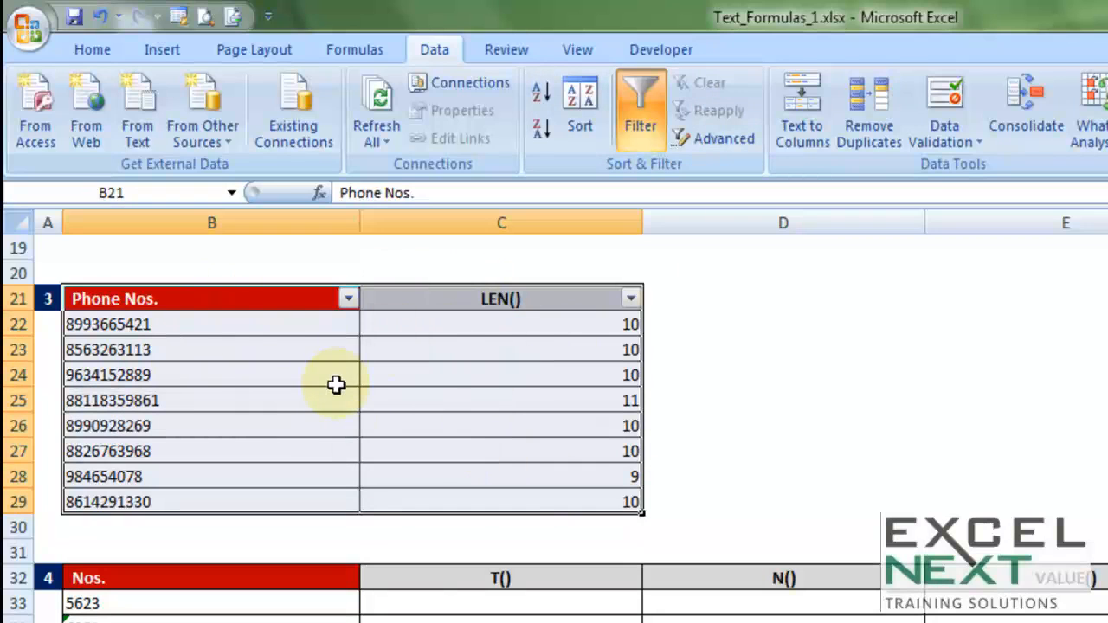
- Read the error-checking note on cell B34 in the Nos. list of table 4
scroll(336, 384, down, 4)
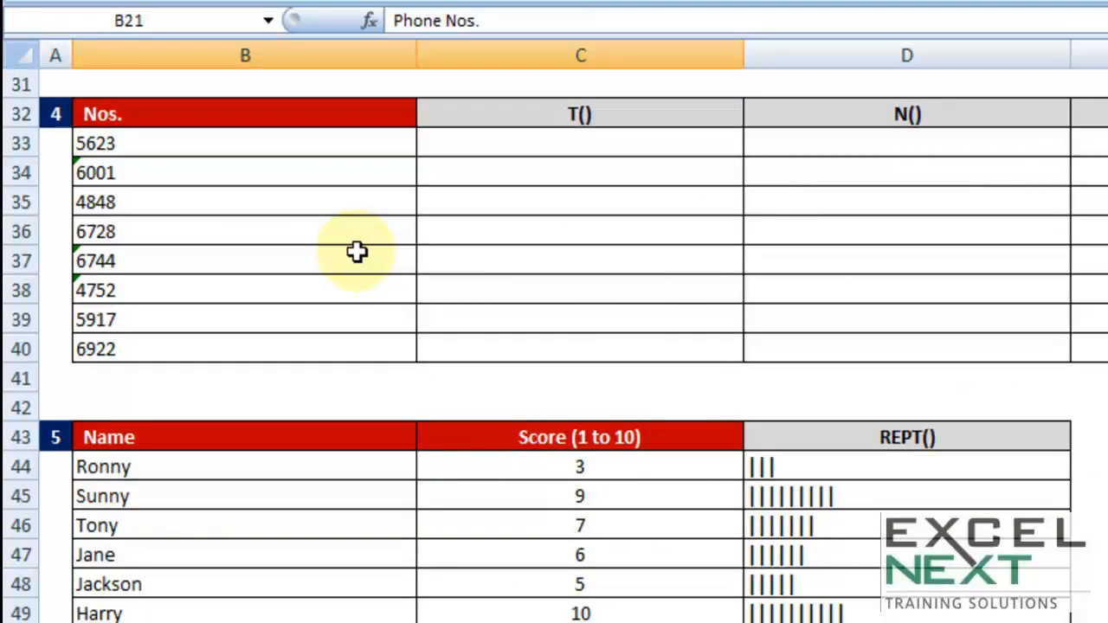
click(112, 170)
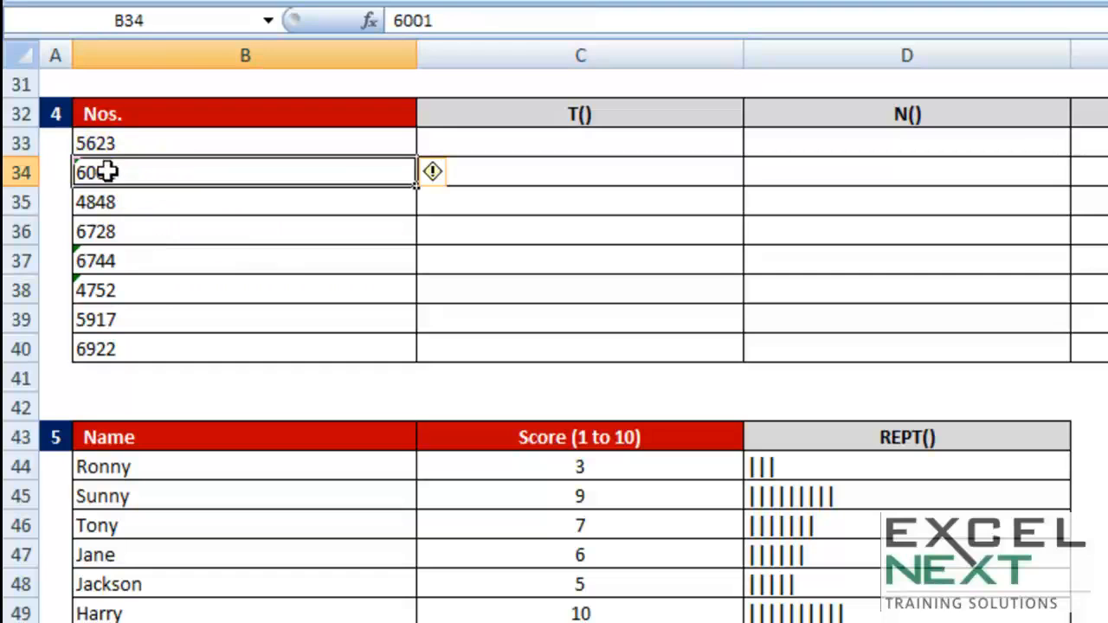
mouse_move(421, 173)
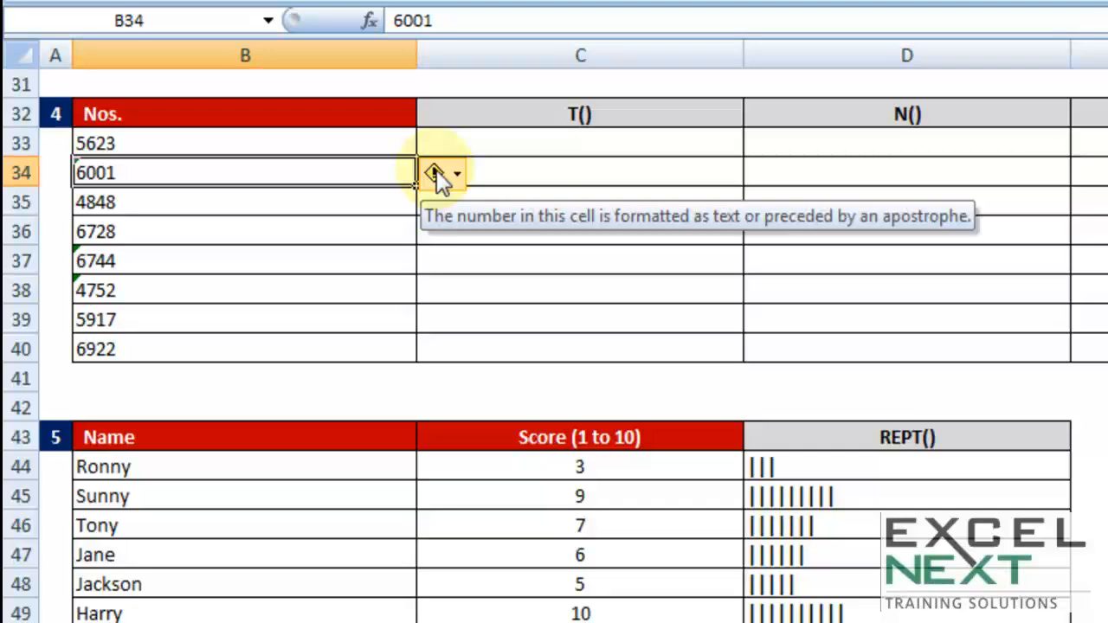
- Enter =T(B33) in C33 and fill the formula down to C40
click(562, 142)
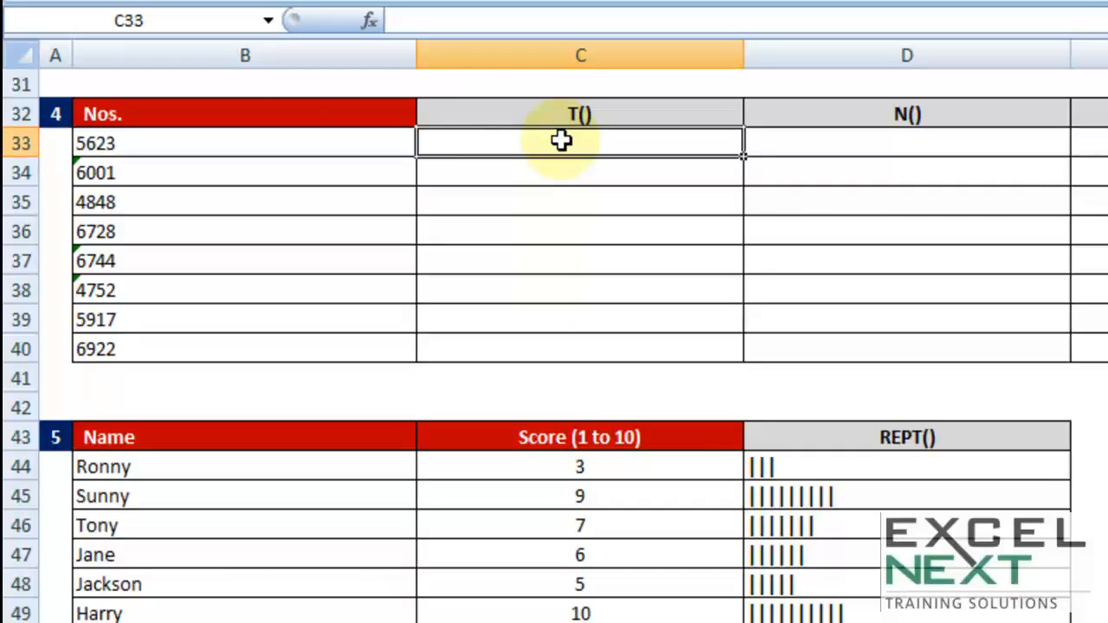
text(=t)
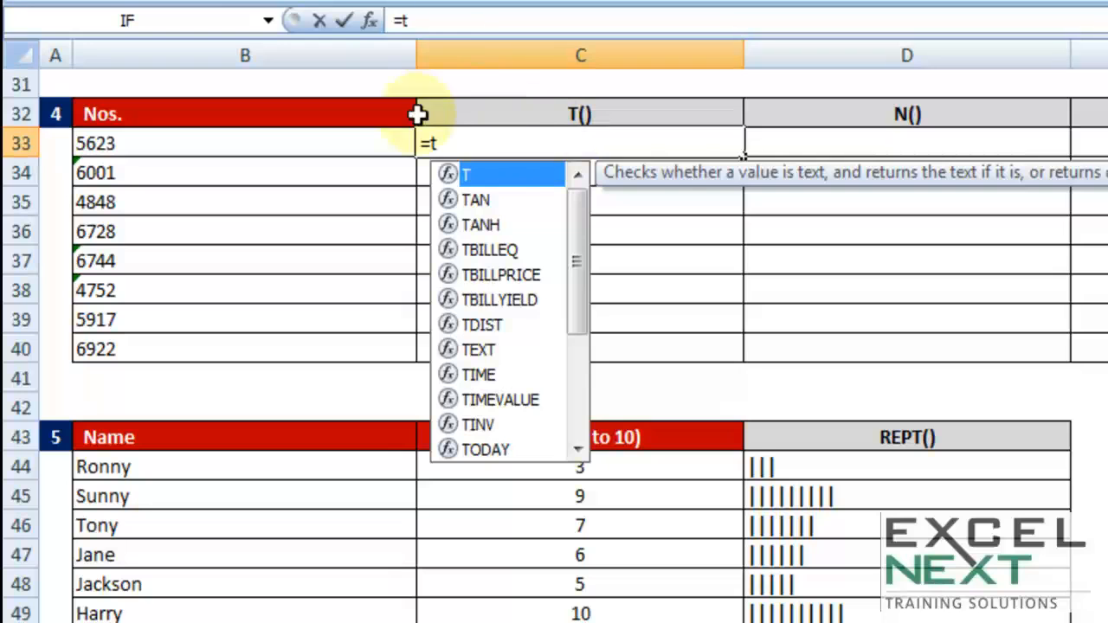
double_click(468, 177)
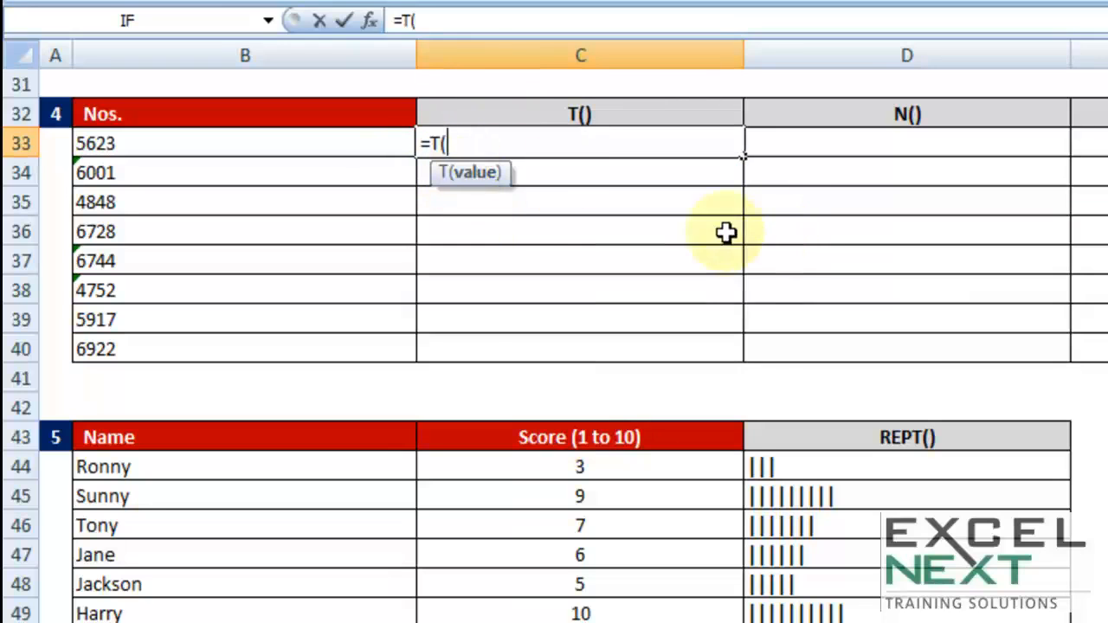
click(277, 148)
text())
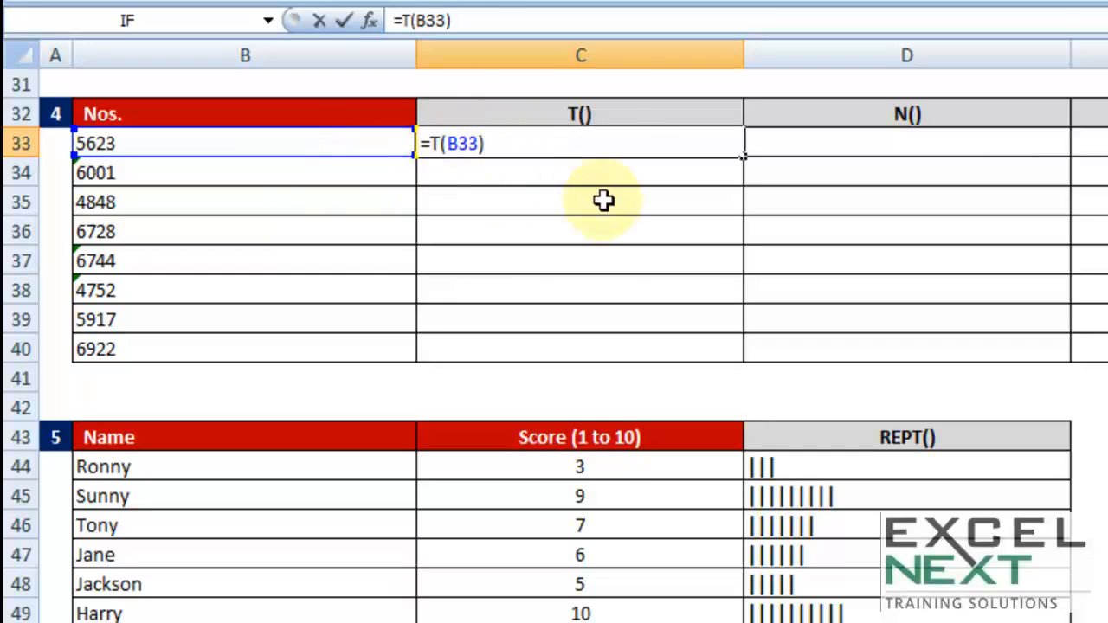
key(Return)
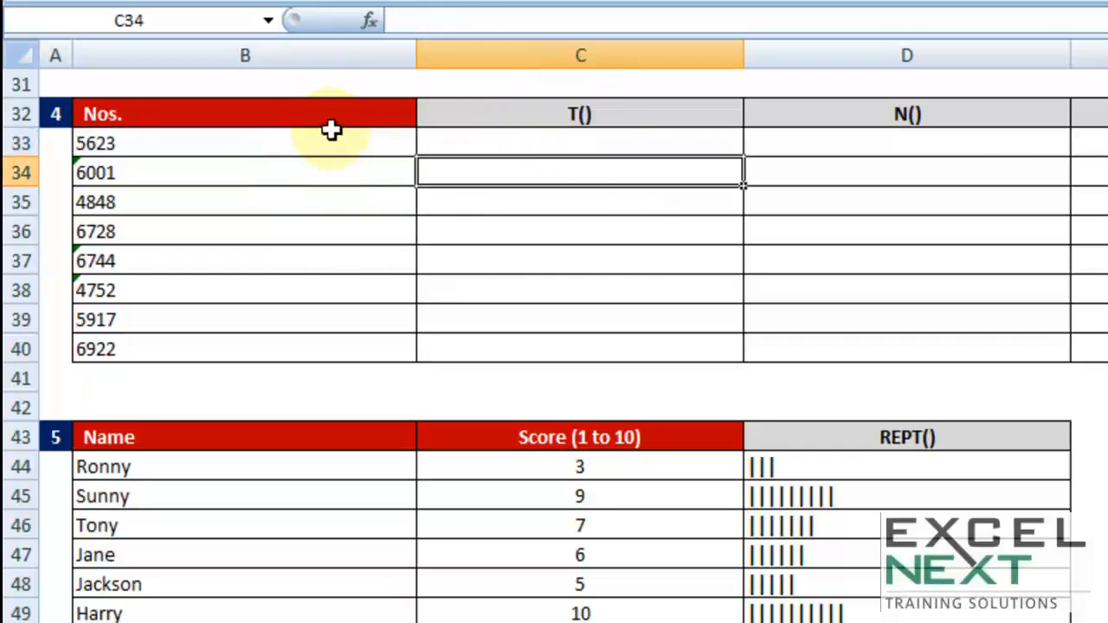
click(637, 143)
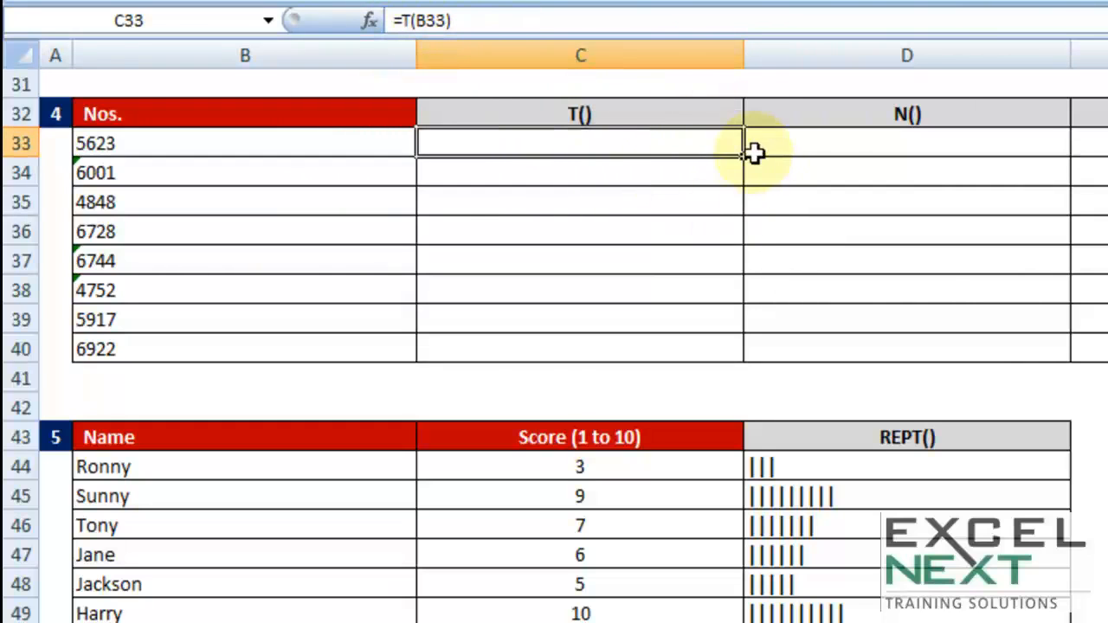
drag(743, 156, 737, 358)
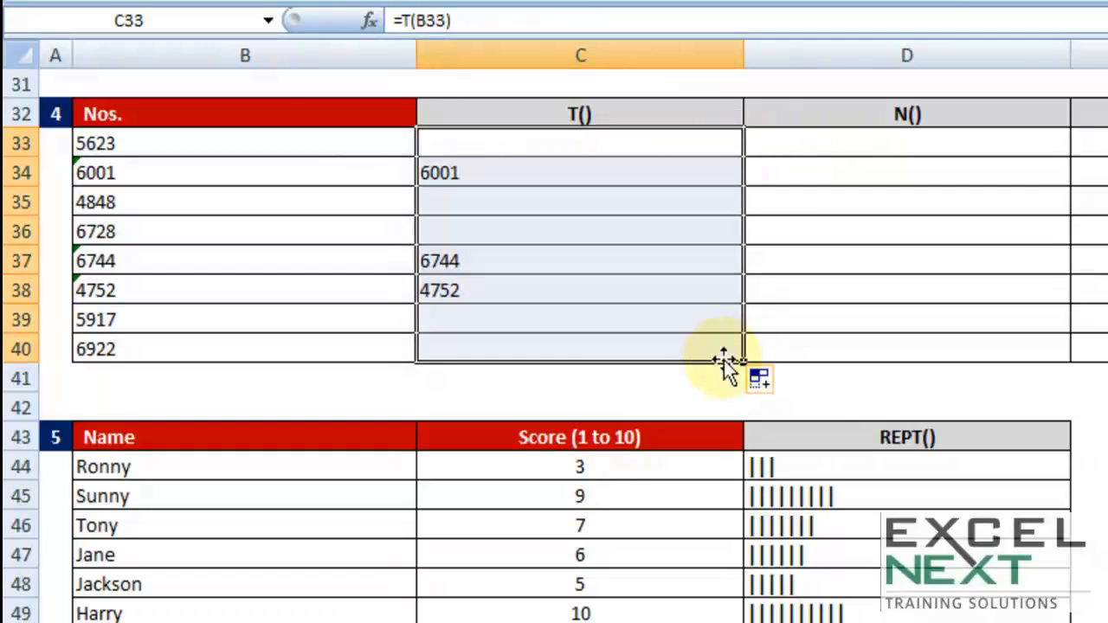
- Compare the numbers in B34, B37 and B38 with the T() results in C33:C40
click(137, 174)
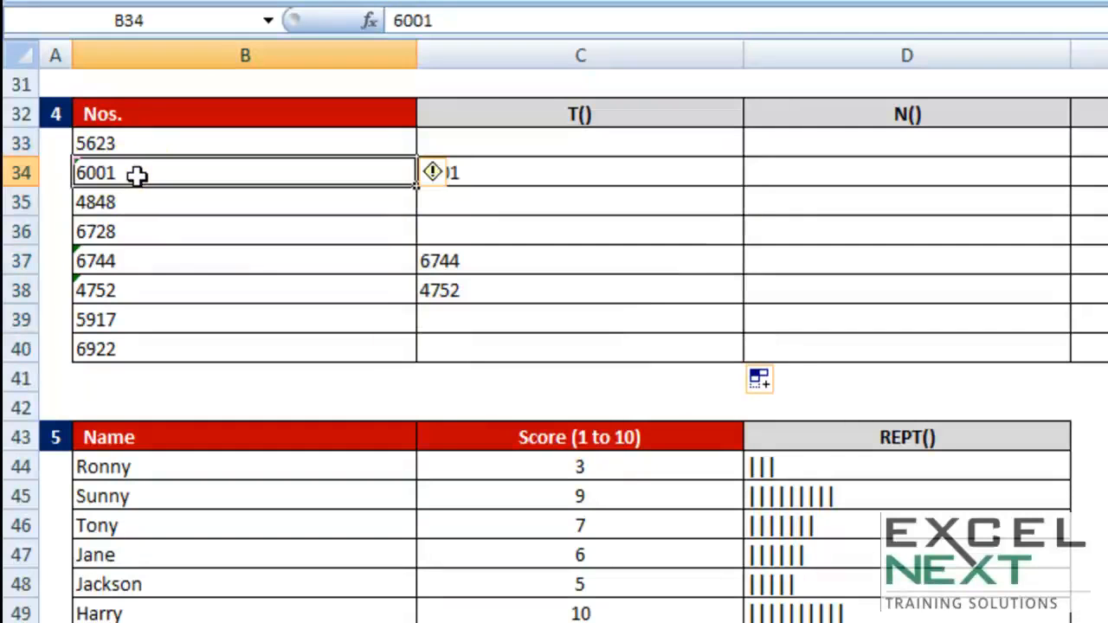
click(121, 258)
click(118, 290)
click(495, 279)
click(493, 266)
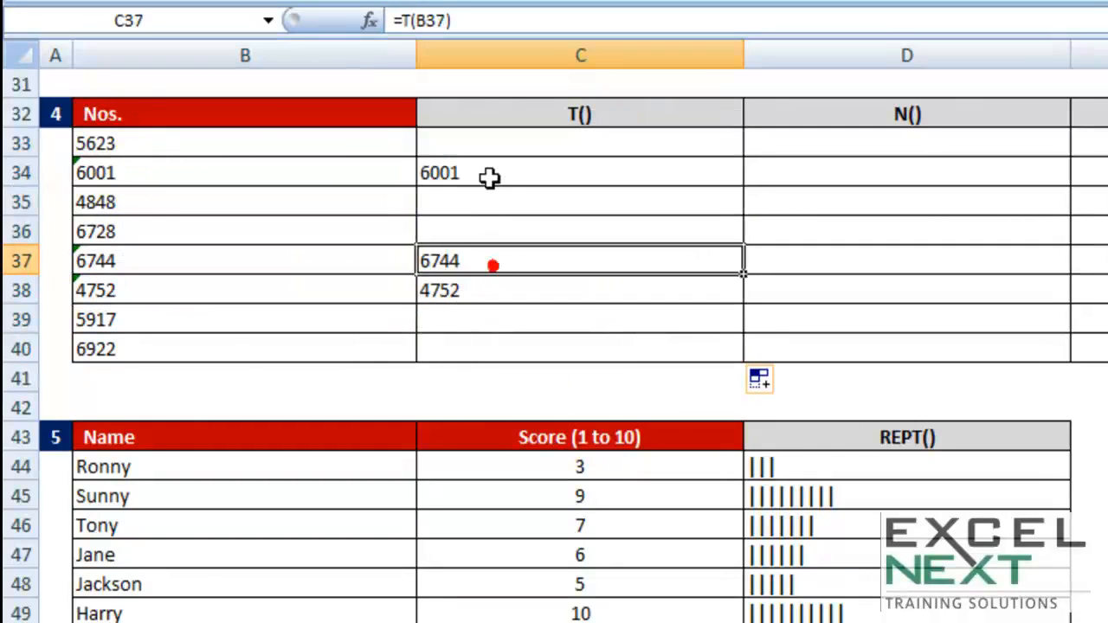
click(492, 178)
drag(485, 145, 473, 352)
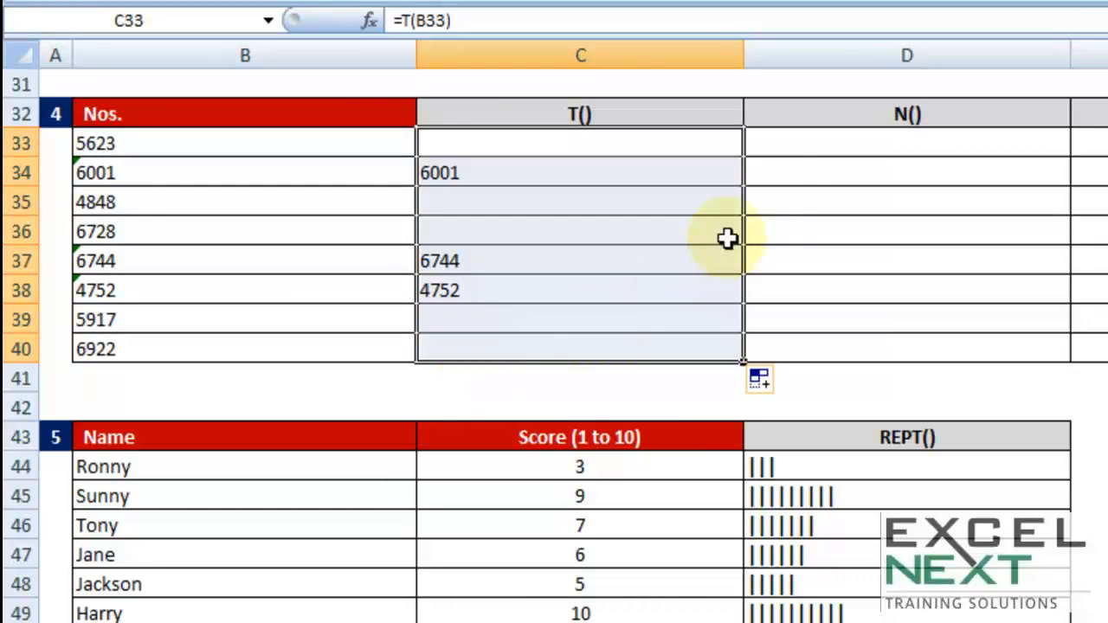
- Enter =N(B33) in D33 and fill the formula down to D40
click(785, 140)
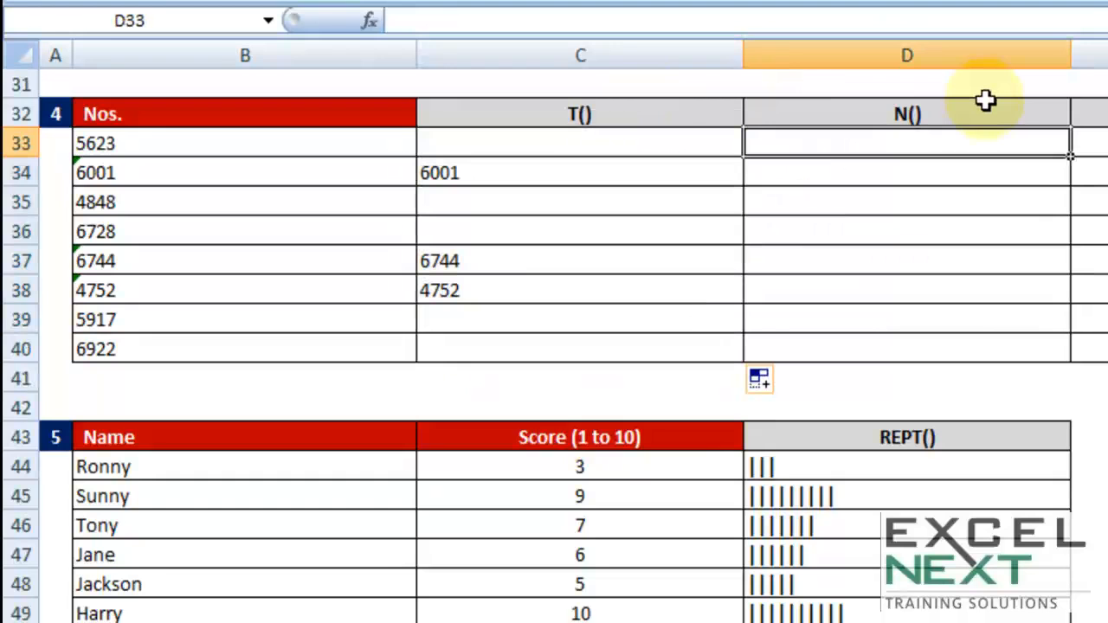
text(=)
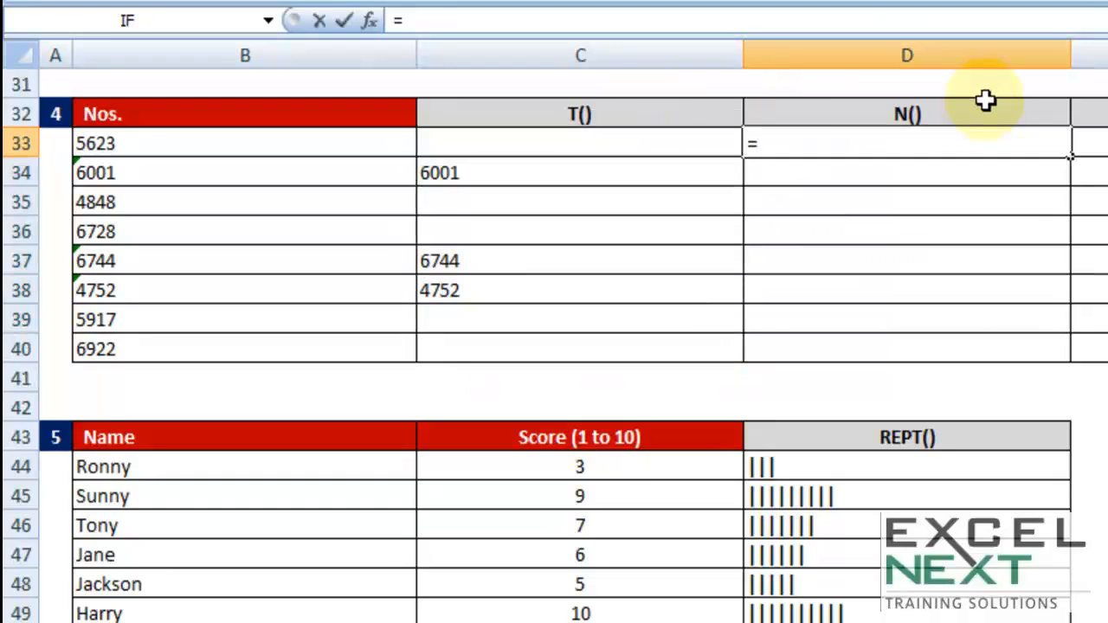
text(n)
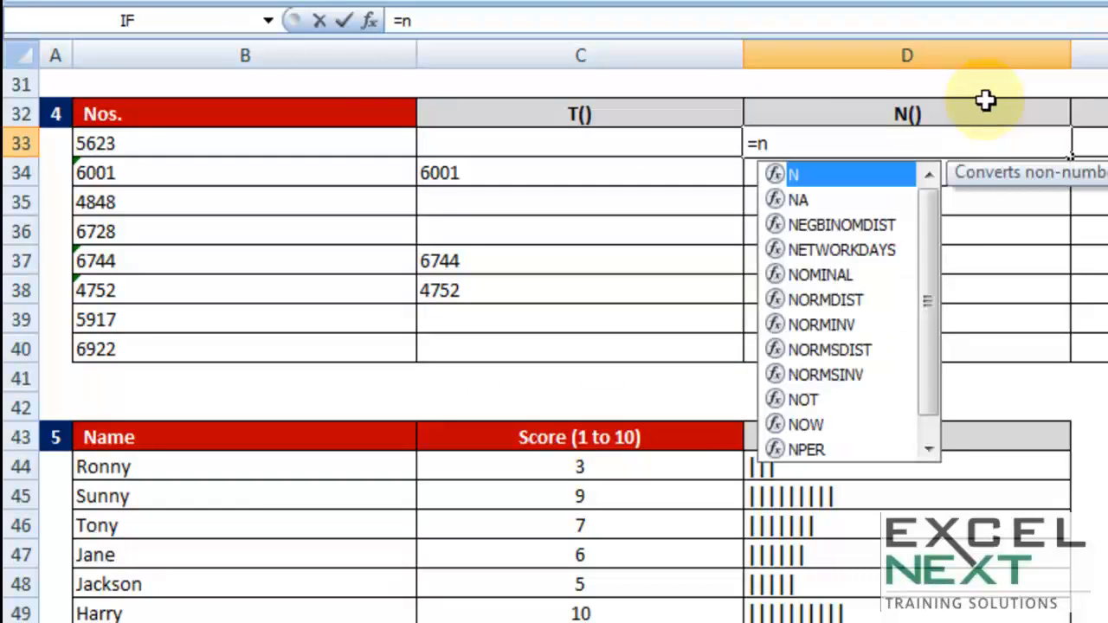
double_click(790, 176)
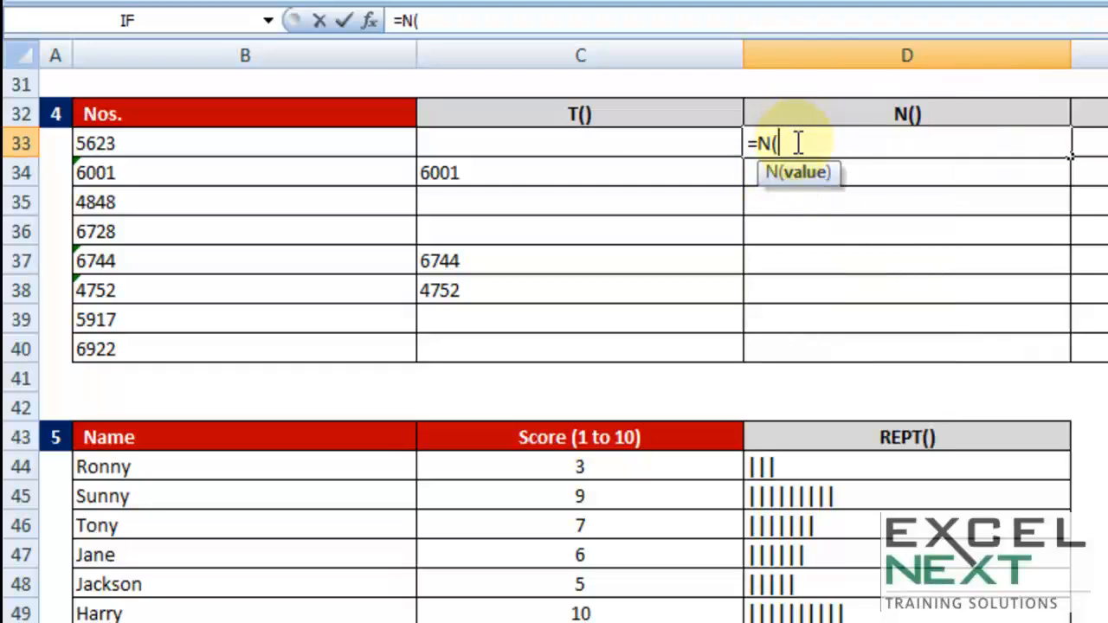
click(226, 145)
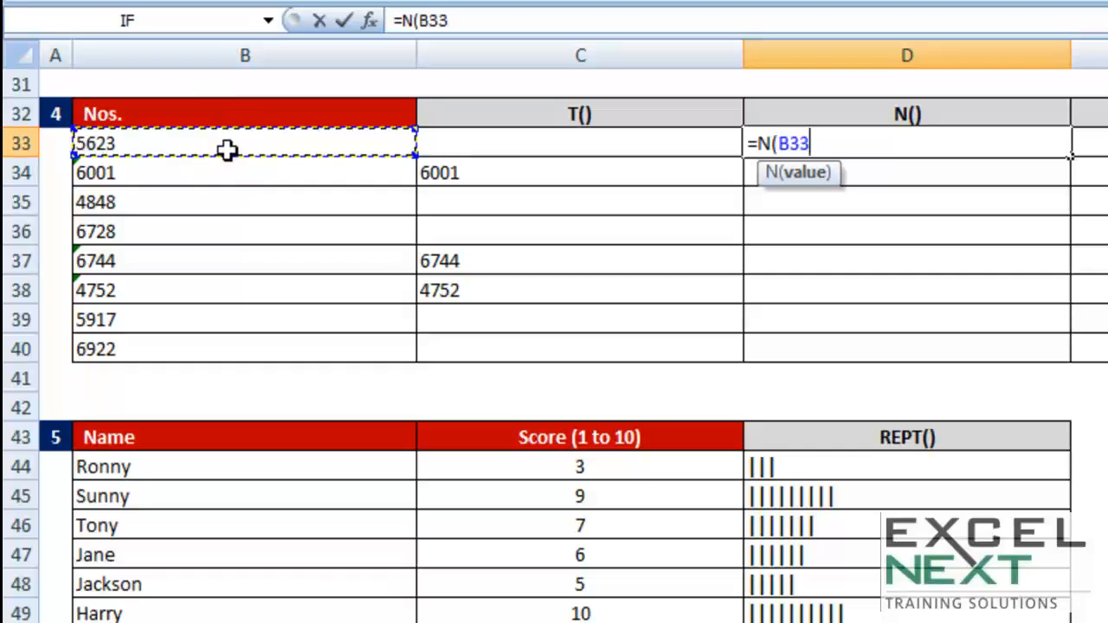
text())
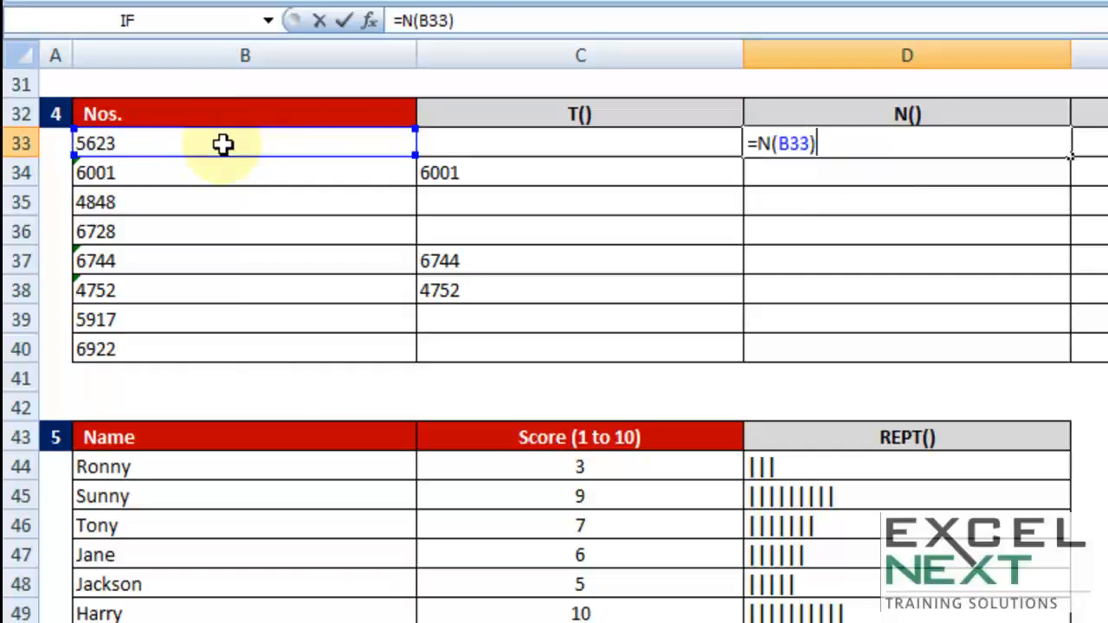
key(Return)
click(1034, 134)
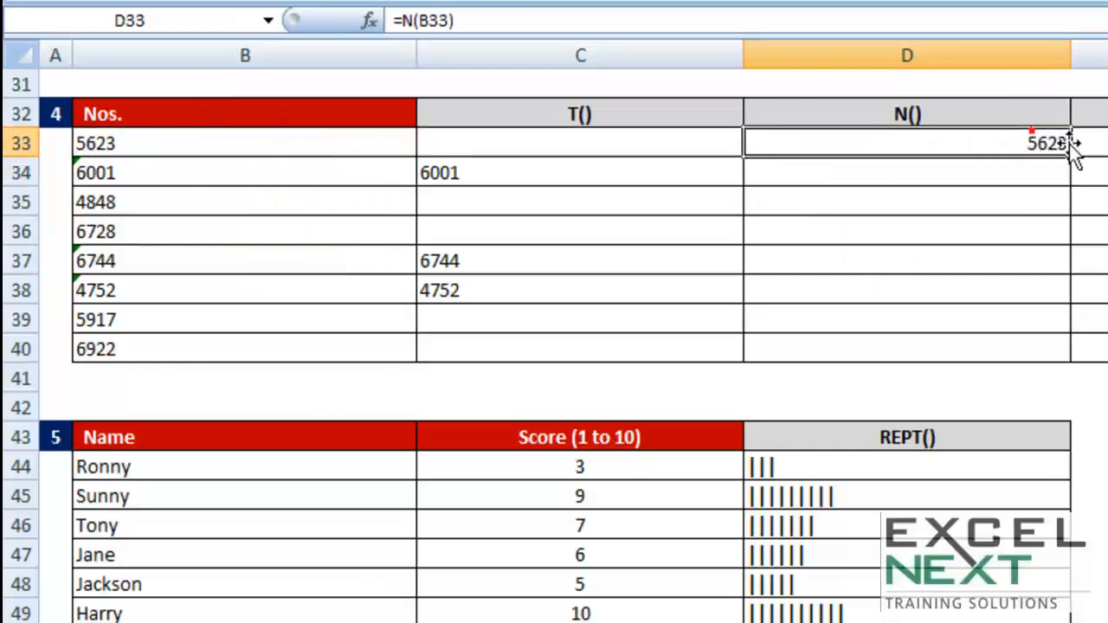
drag(1070, 157, 1054, 358)
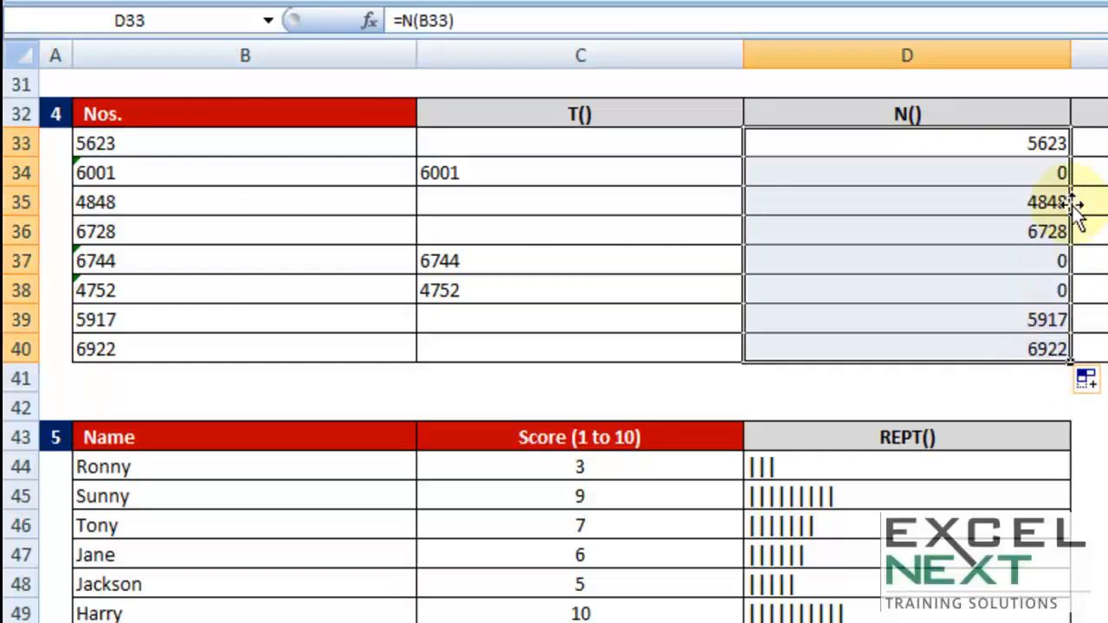
- Check the N() results in D34, D37 and D38 against the source number in B34
click(1035, 173)
click(1029, 264)
click(1034, 286)
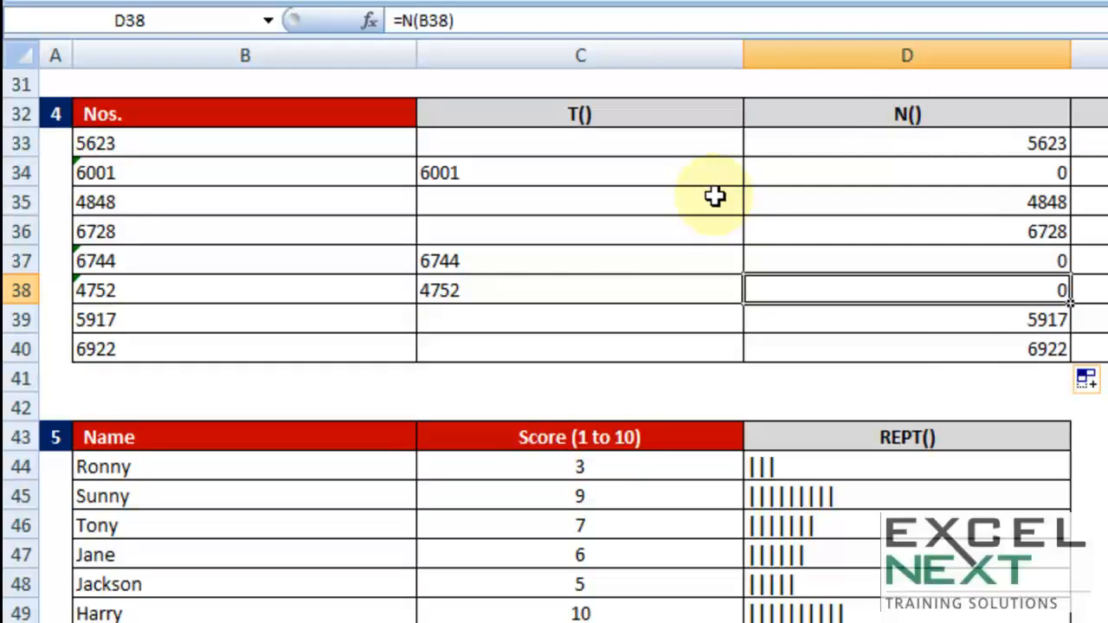
click(136, 180)
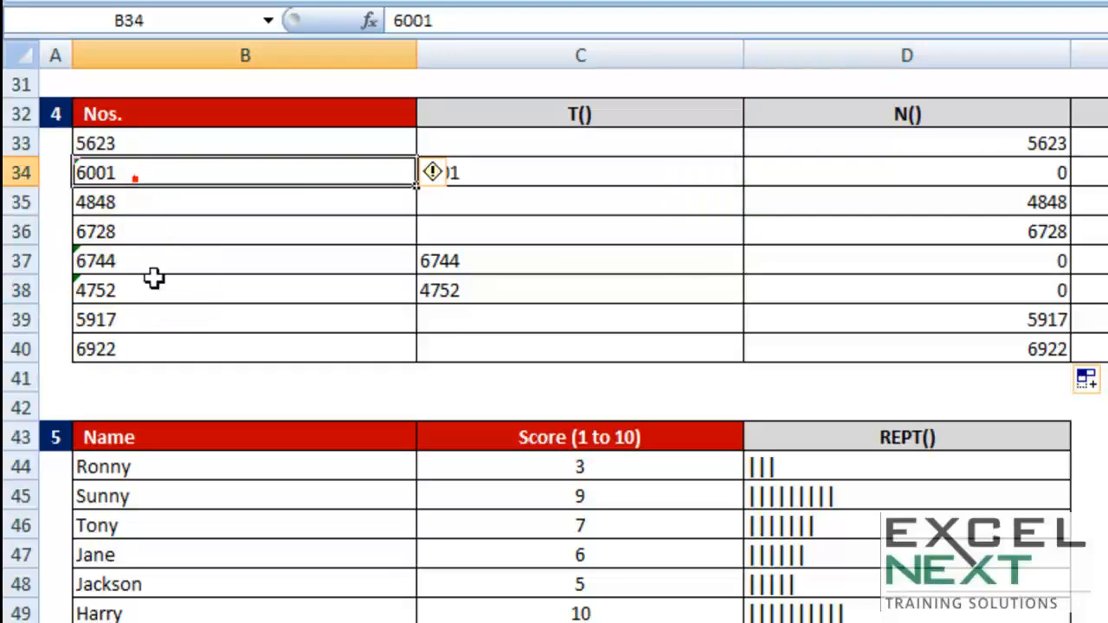
- Enter =SUM(B33:B34) in B41 below the Nos. list and compare the result with B33
click(164, 376)
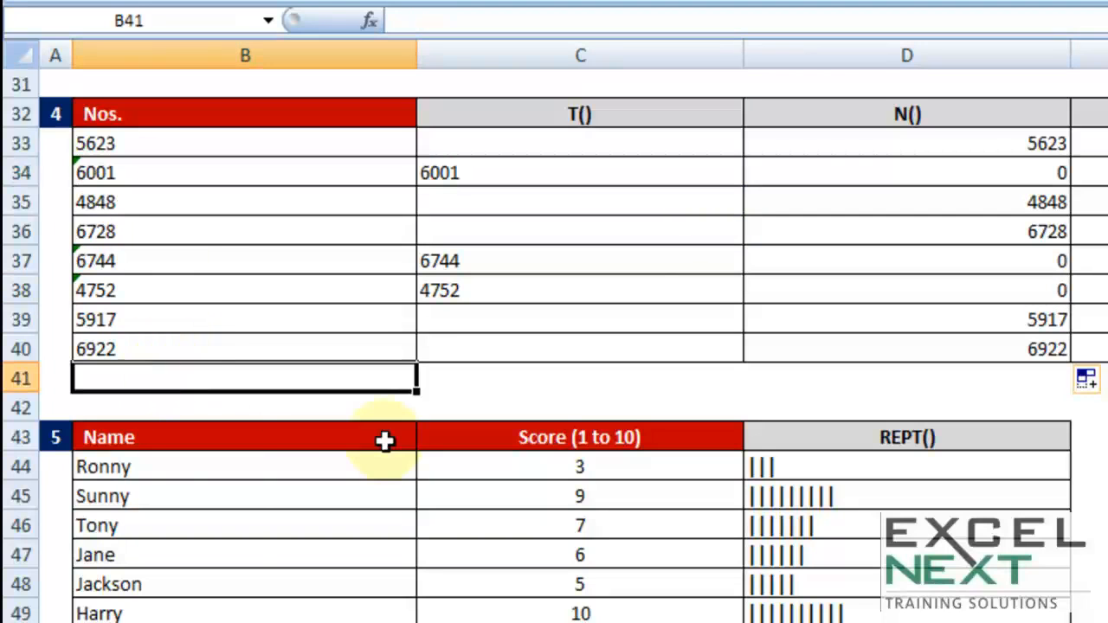
text(=sum)
key(Tab)
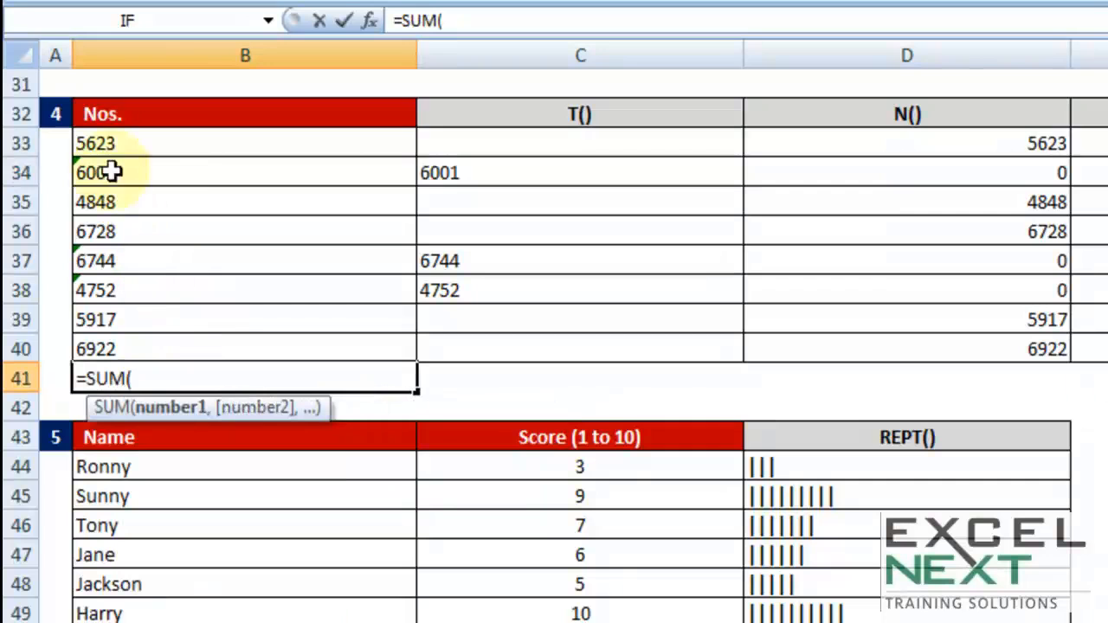
drag(97, 142, 107, 173)
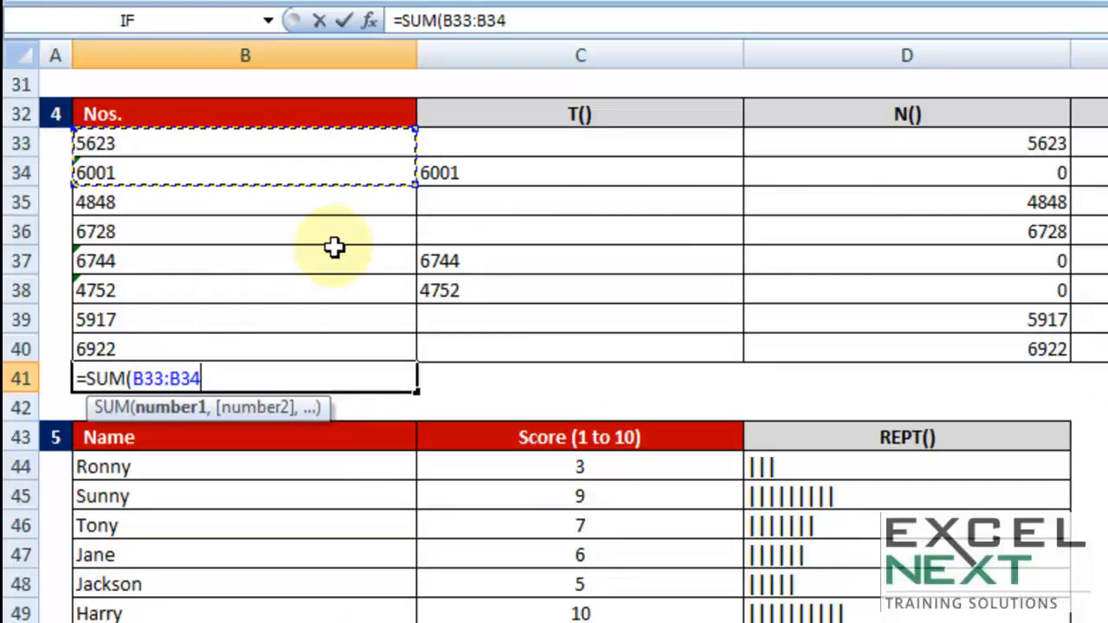
key(BackSpace)
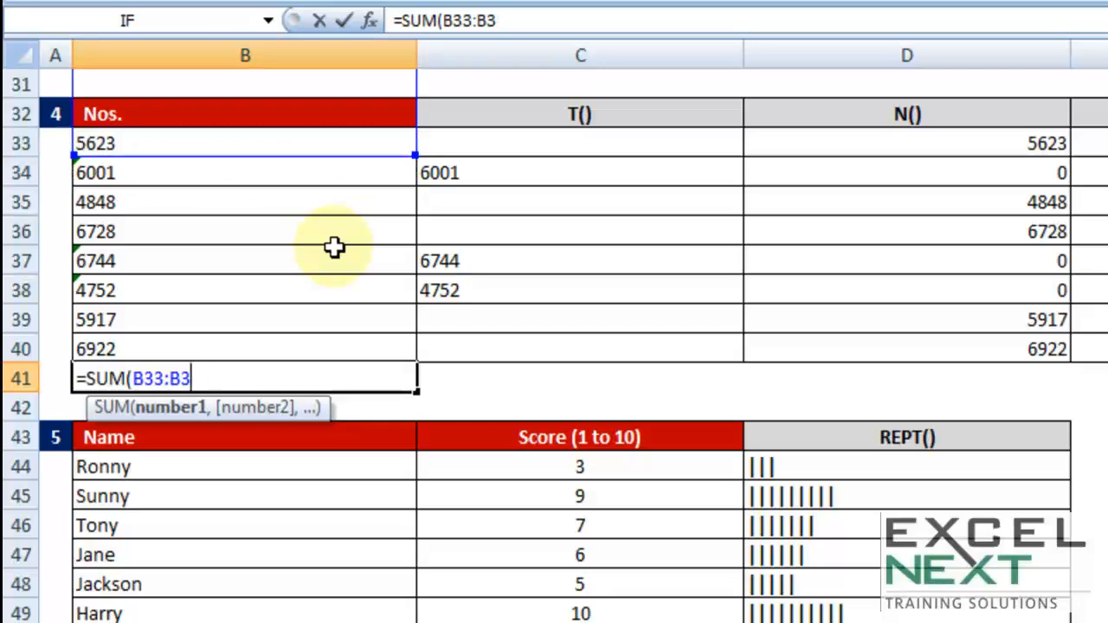
key(BackSpace)
key(BackSpace)
key(BackSpace)
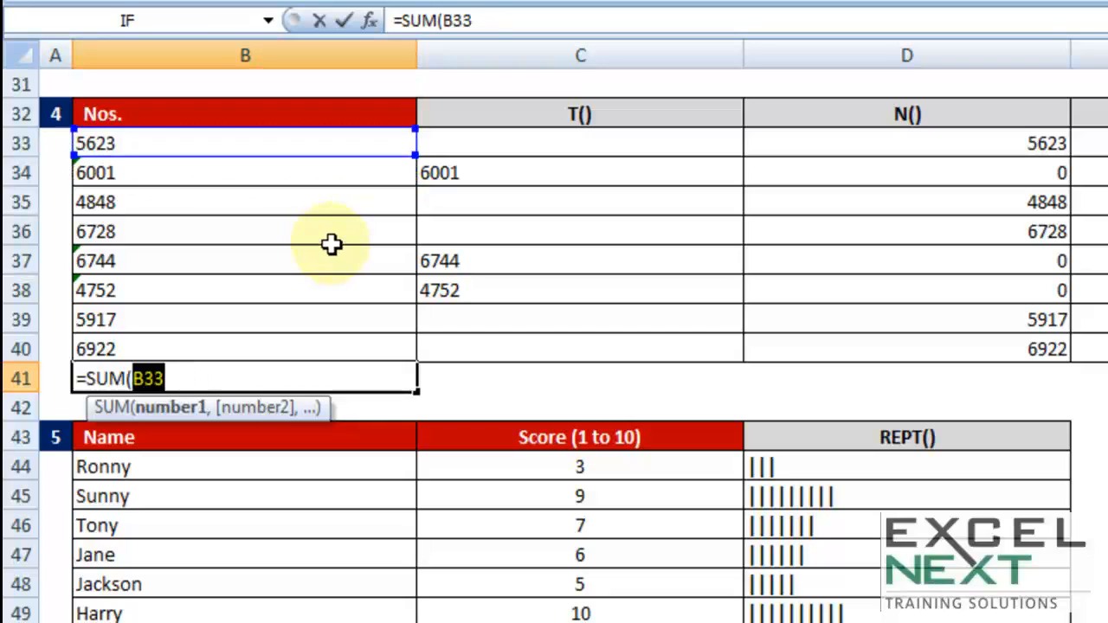
key(BackSpace)
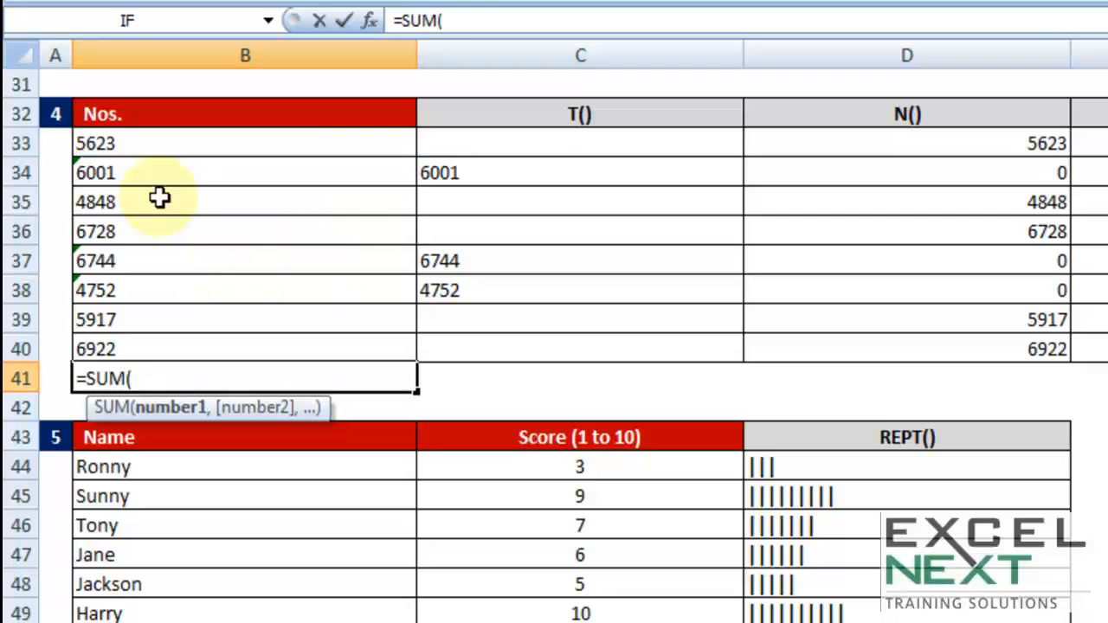
drag(156, 146, 149, 173)
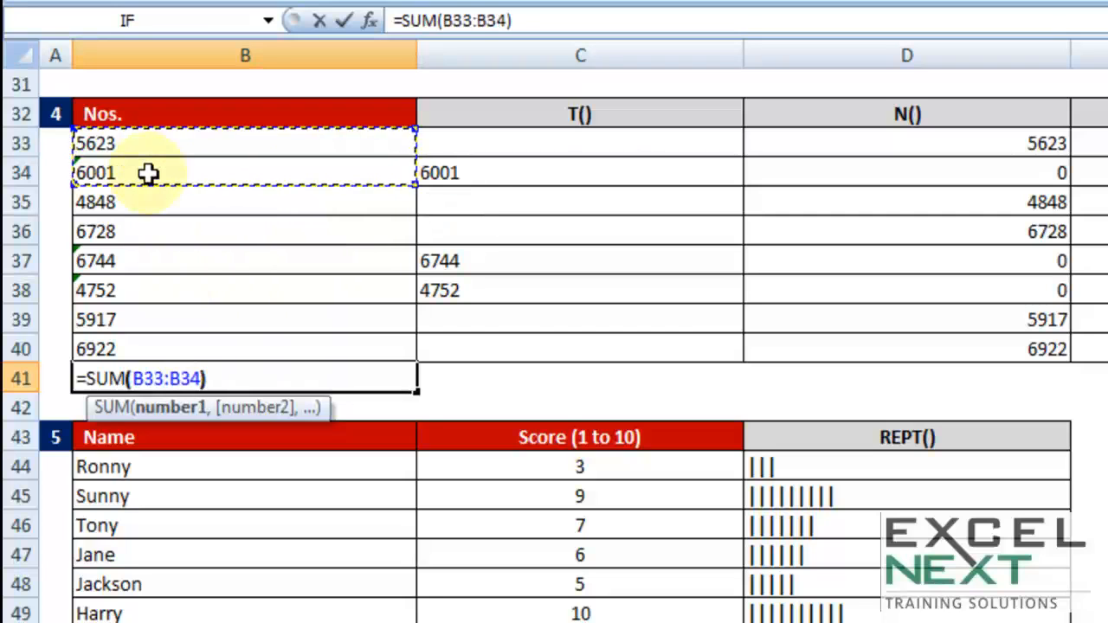
text())
key(Return)
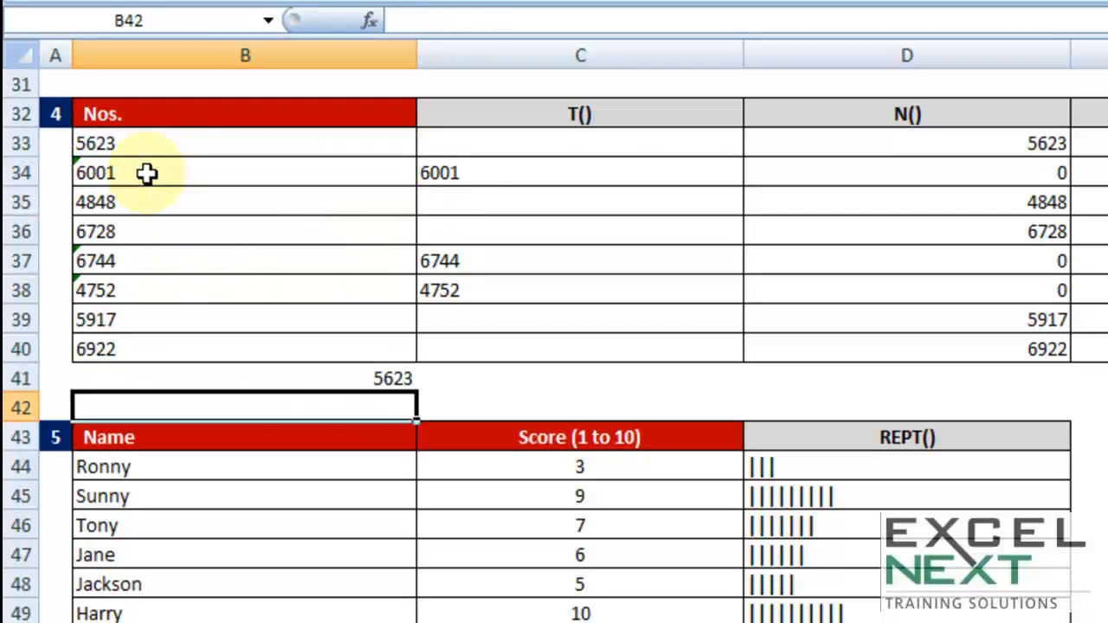
click(394, 377)
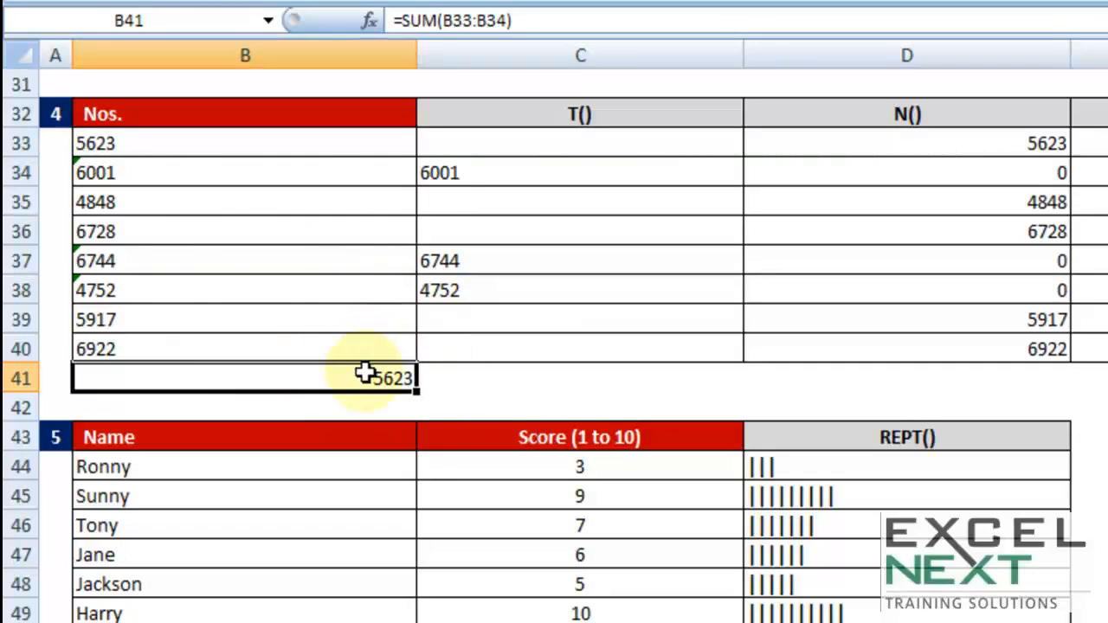
click(93, 144)
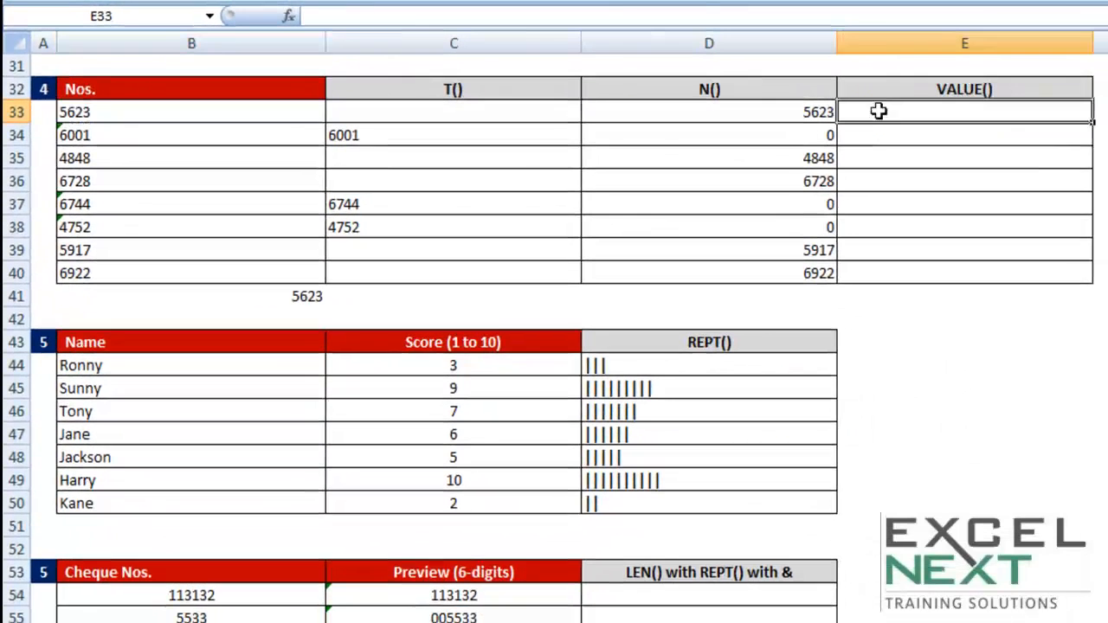
- Enter =VALUE(B33) in E33 of the VALUE() column and fill the formula down to E34
click(878, 111)
text(=valu)
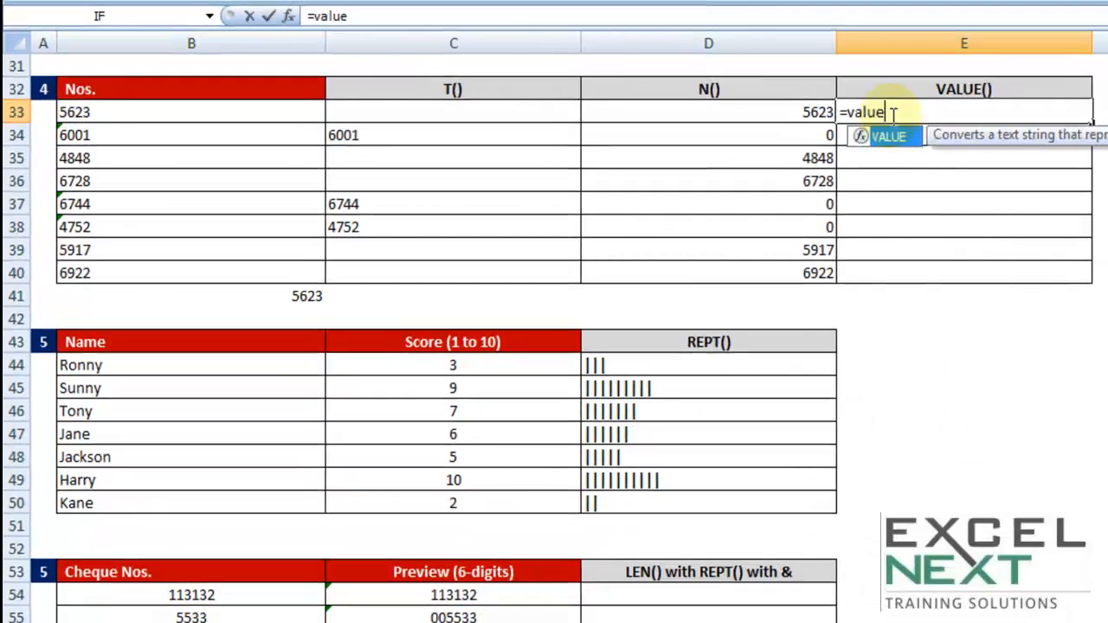
text(e)
key(Tab)
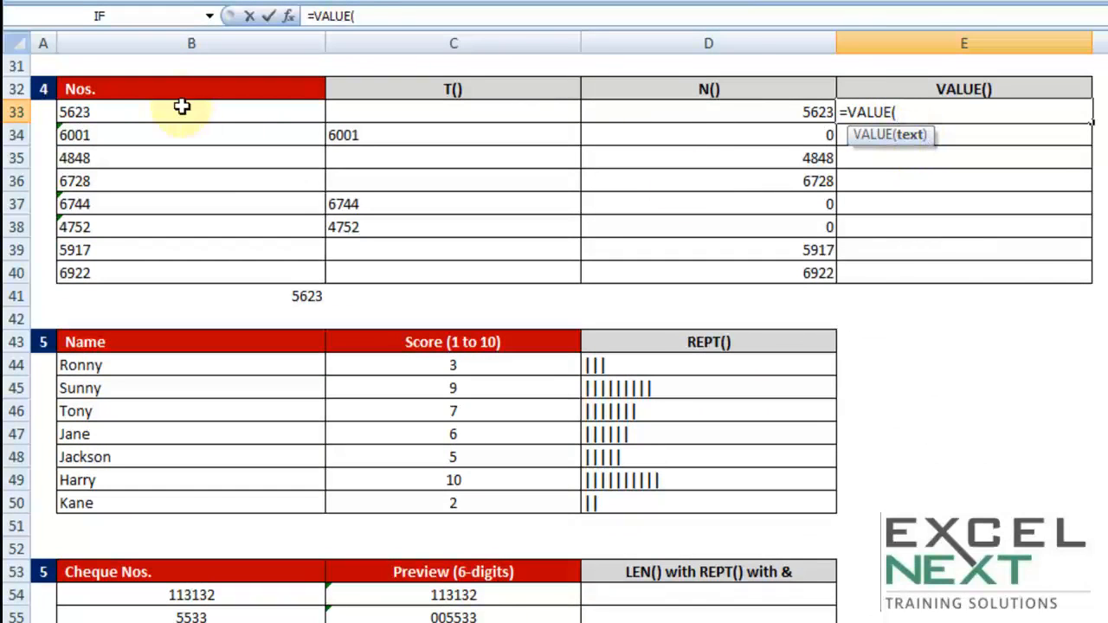
click(224, 116)
text())
key(Return)
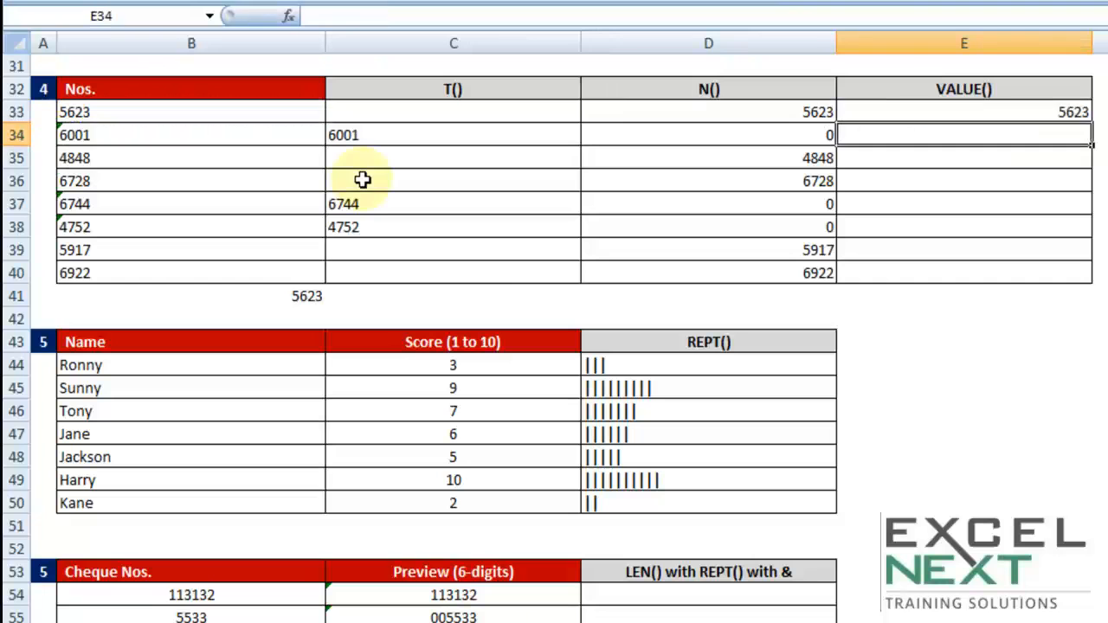
click(1037, 106)
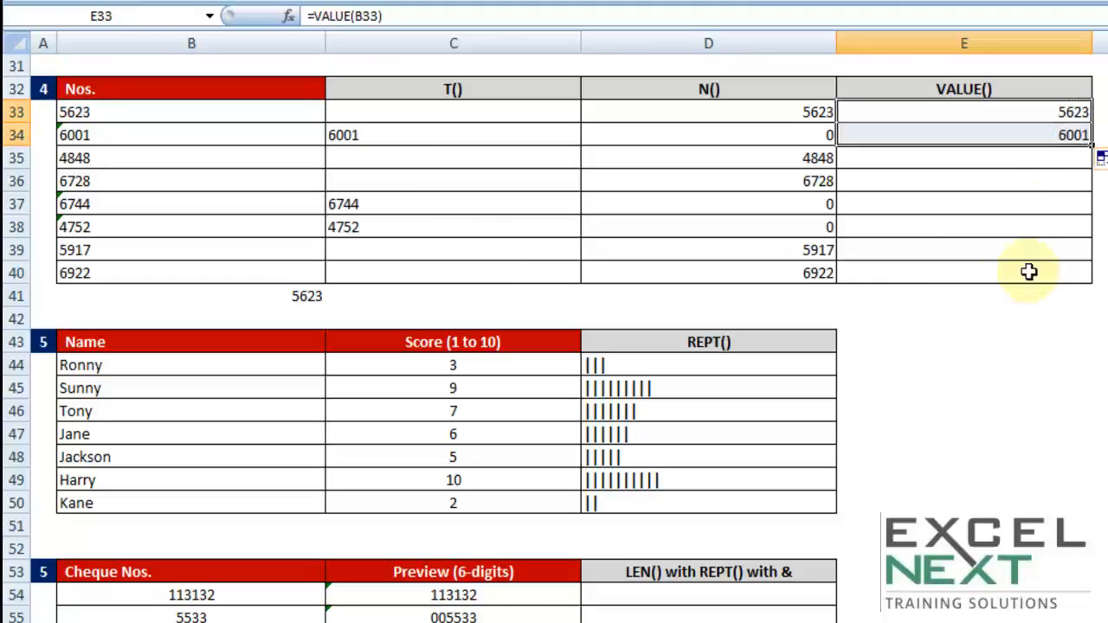
- Enter =SUM(E33:E34) in E41 and fill the VALUE formula in E33 down to E40
click(960, 298)
text(=sum)
key(Tab)
click(1007, 118)
drag(1007, 118, 1000, 131)
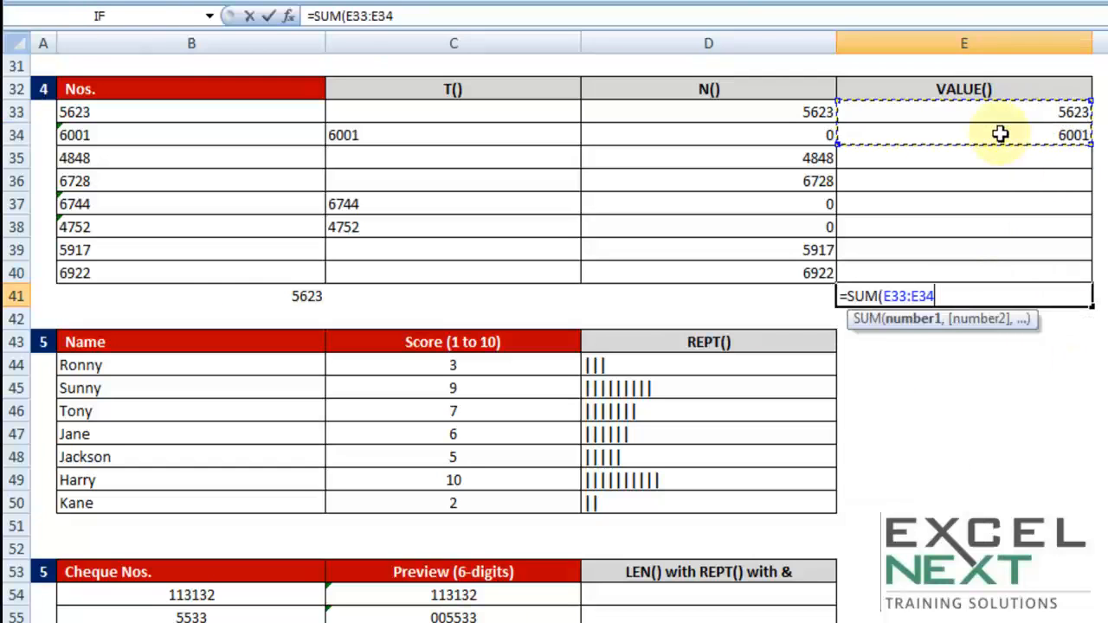
text())
key(Return)
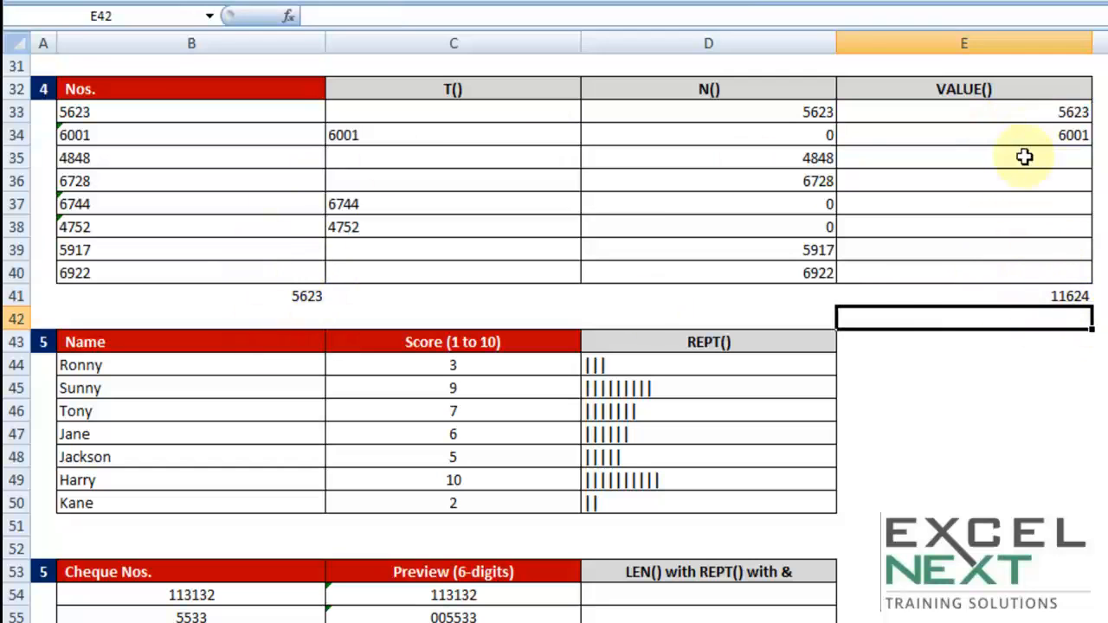
drag(103, 113, 109, 265)
drag(1029, 122, 1095, 277)
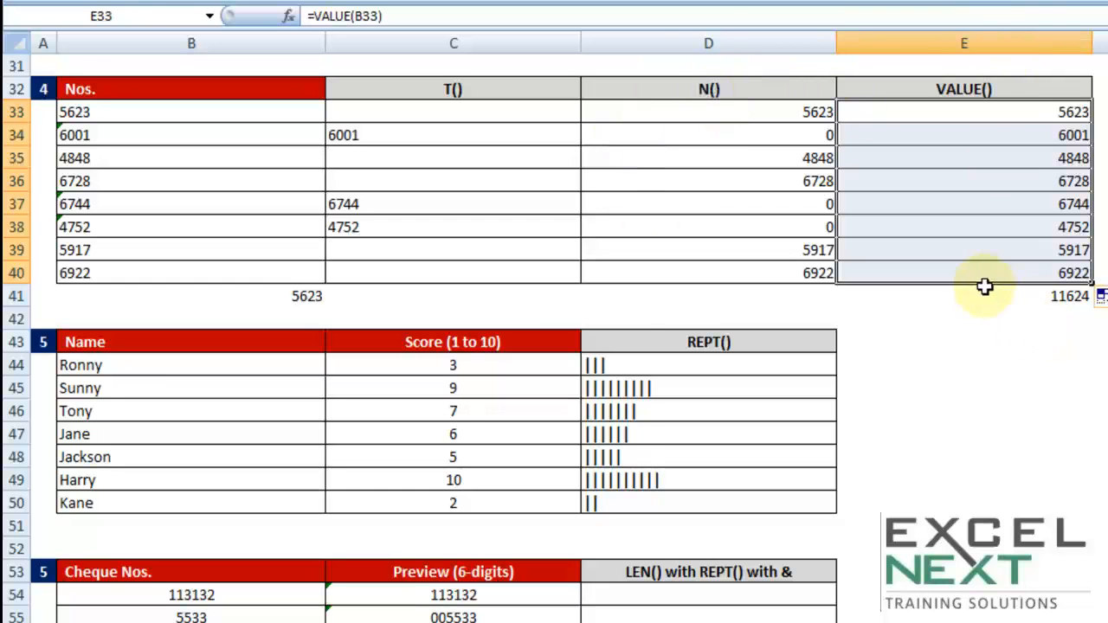
- Enter =REPT("hi",5) in E44 beside the Score table as a sample of text repetition
scroll(985, 286, down, 4)
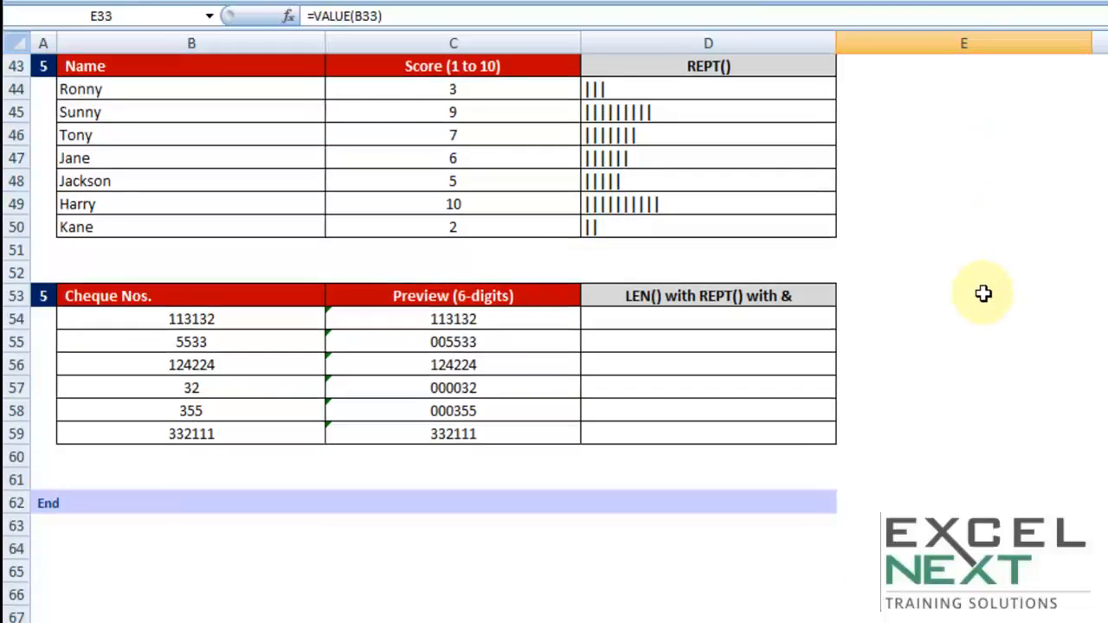
scroll(984, 293, up, 1)
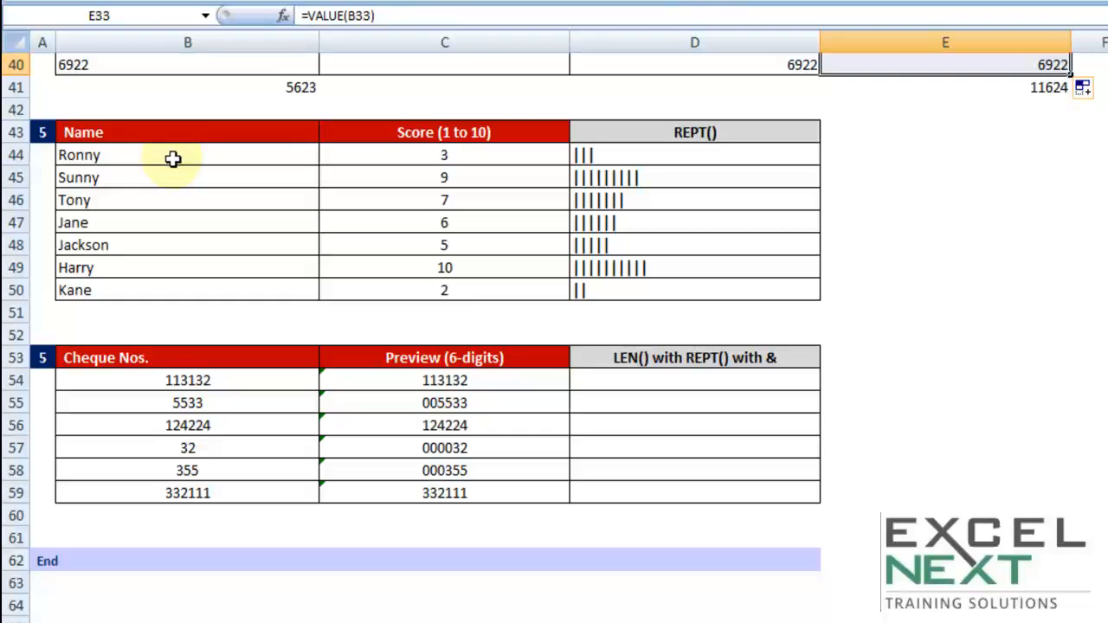
drag(174, 158, 164, 282)
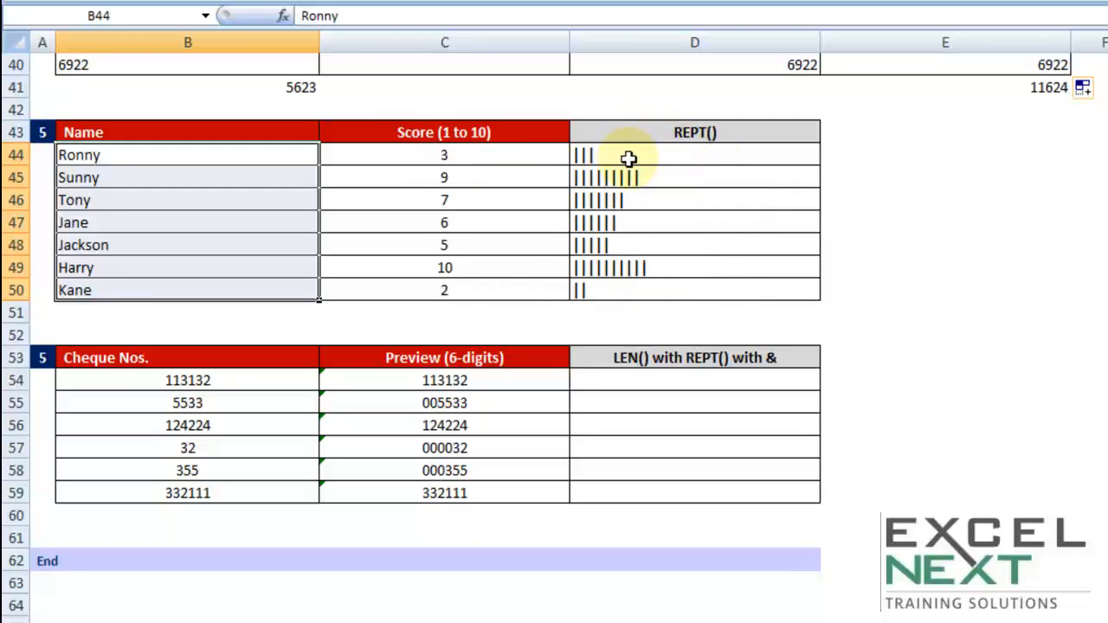
click(898, 156)
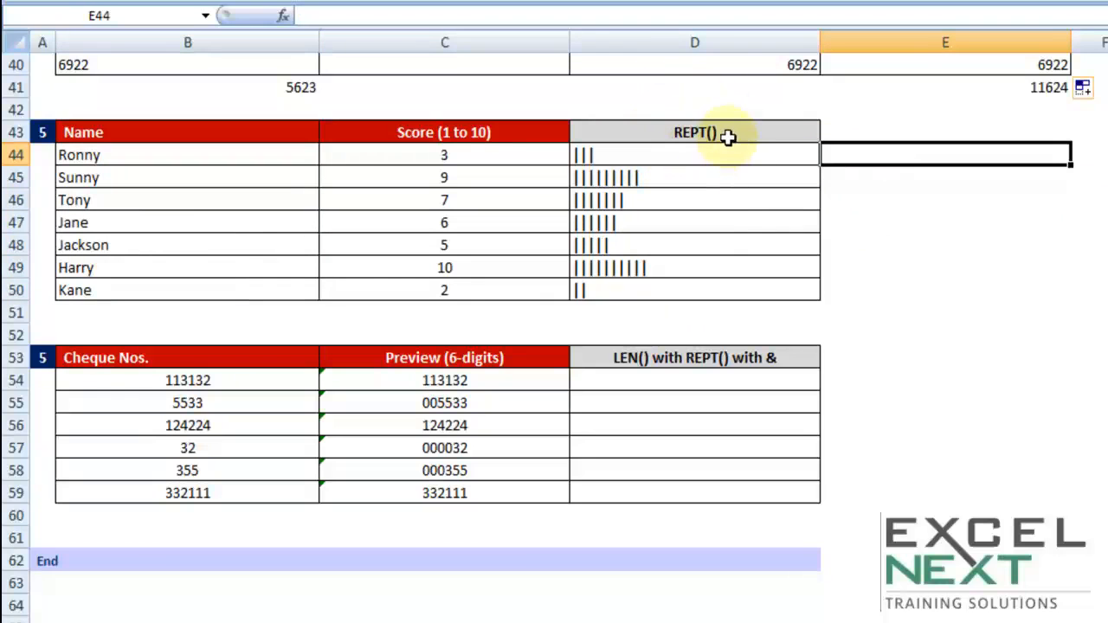
text(=rept()
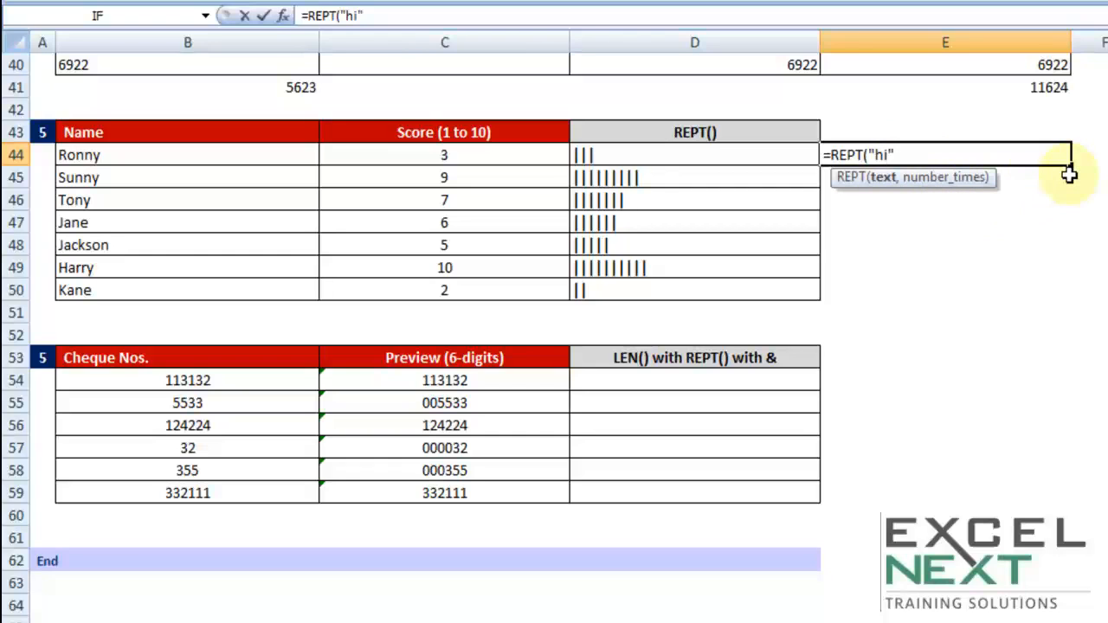
text(,5)
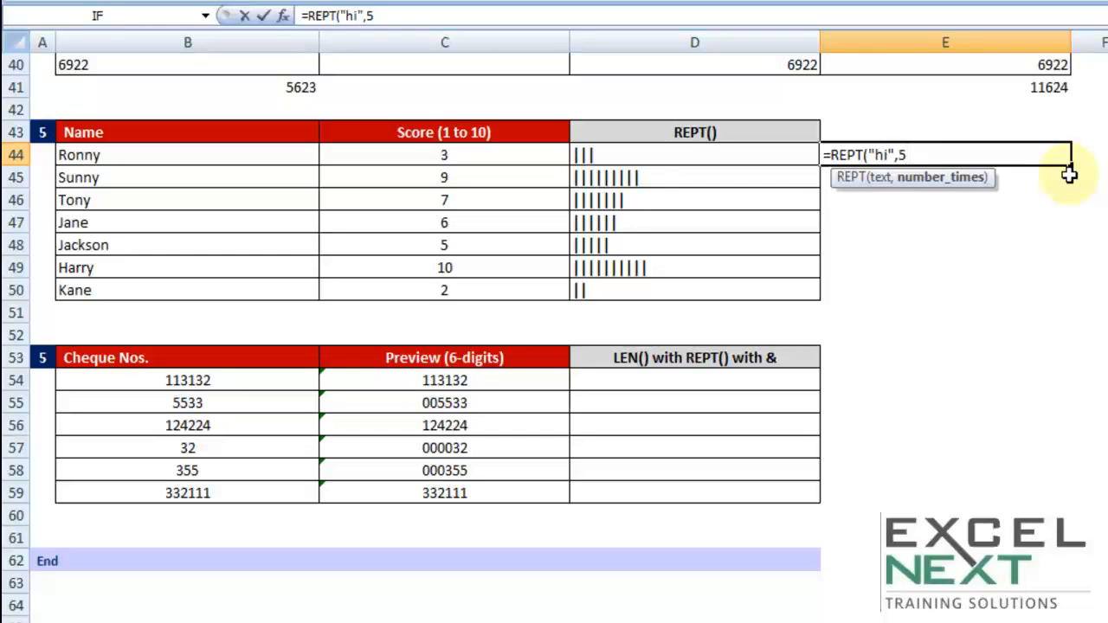
key(Return)
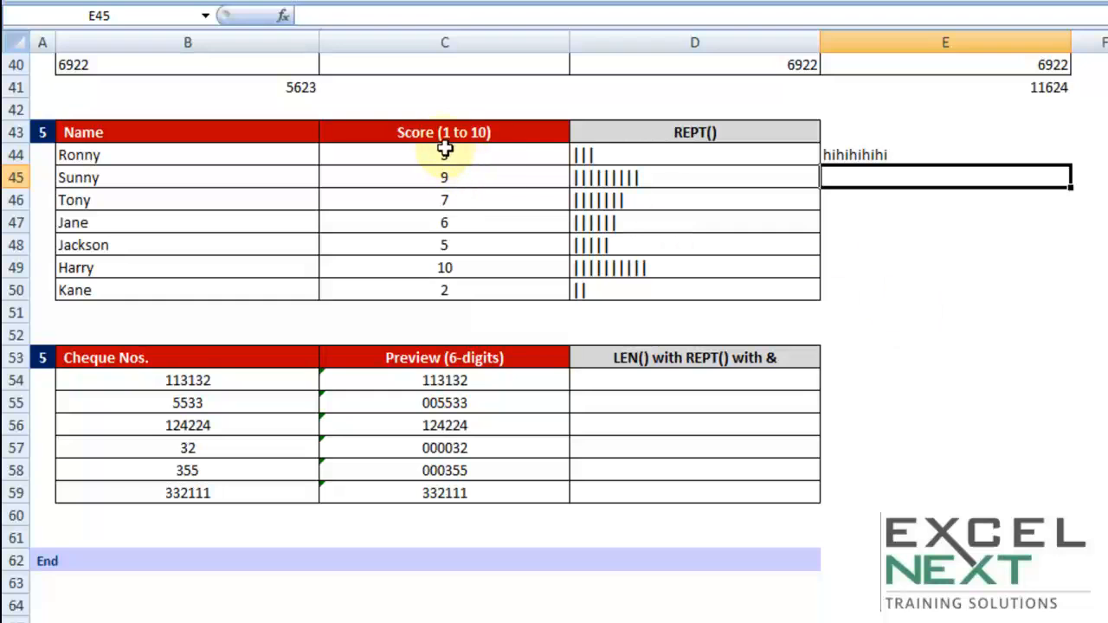
- Clear the existing formulas in D45:D50 of the REPT() column
click(597, 179)
drag(591, 181, 594, 289)
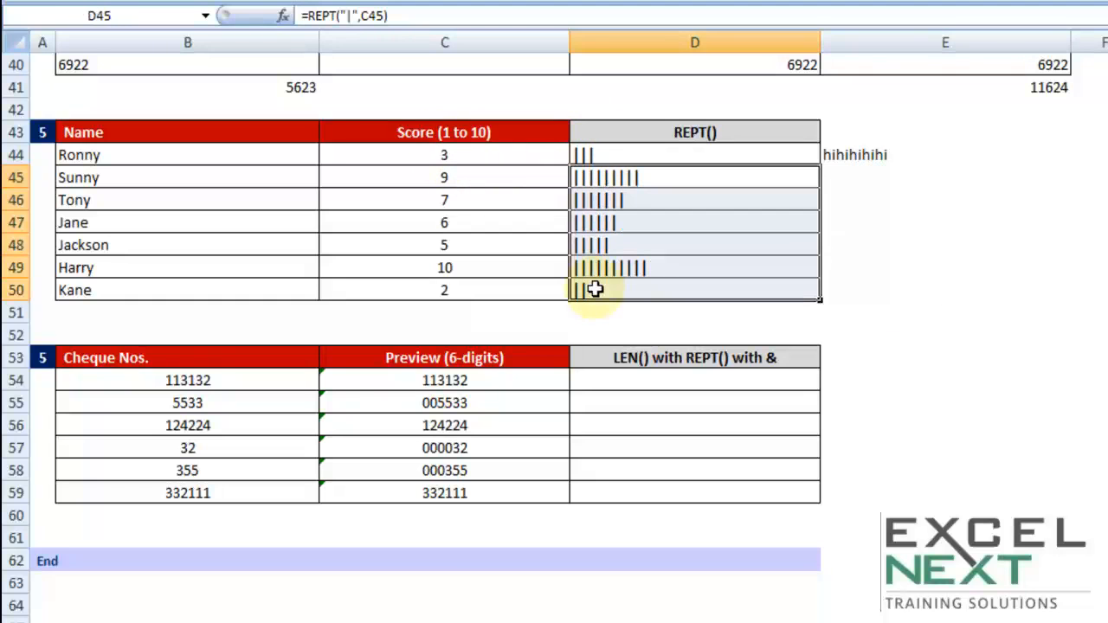
key(Delete)
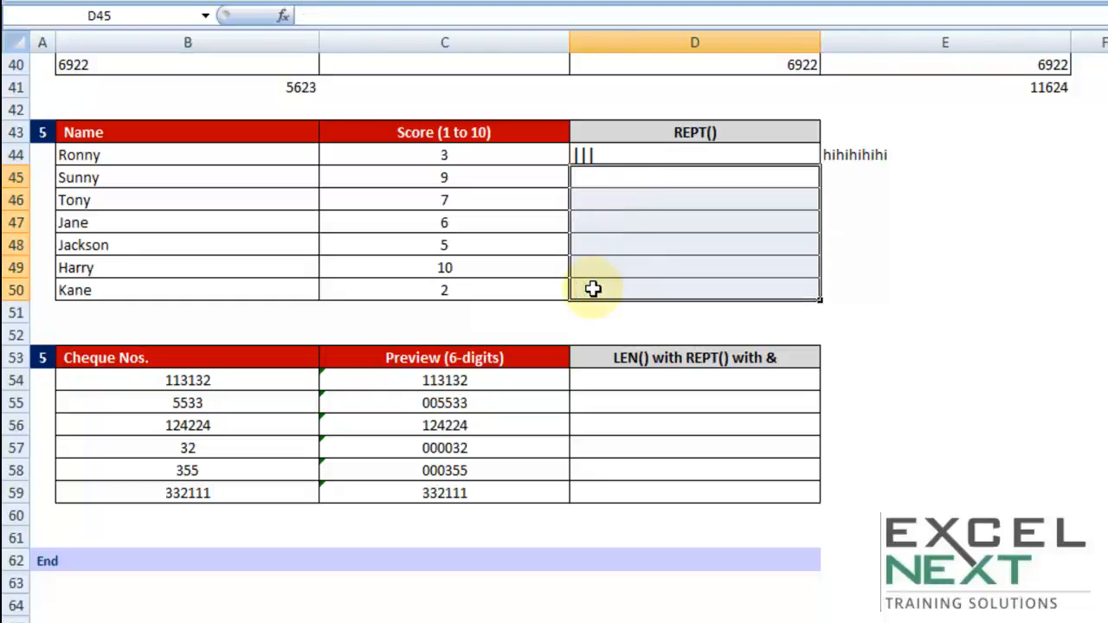
- Enter =REPT("|",C45) in D45 and fill the formula down to D50
click(597, 177)
text(=)
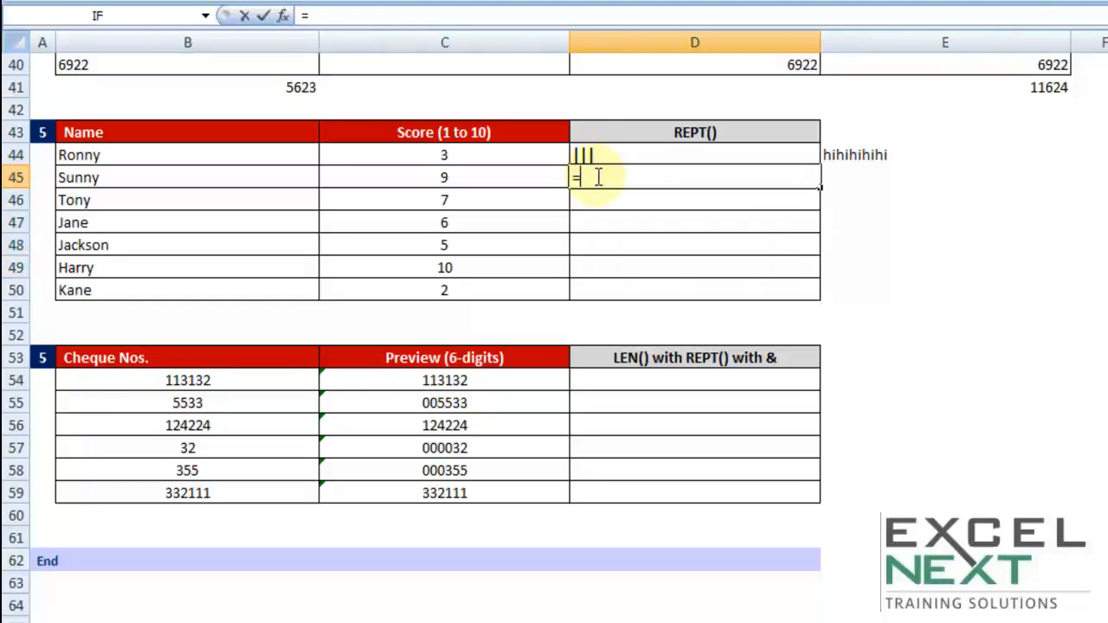
text(rept)
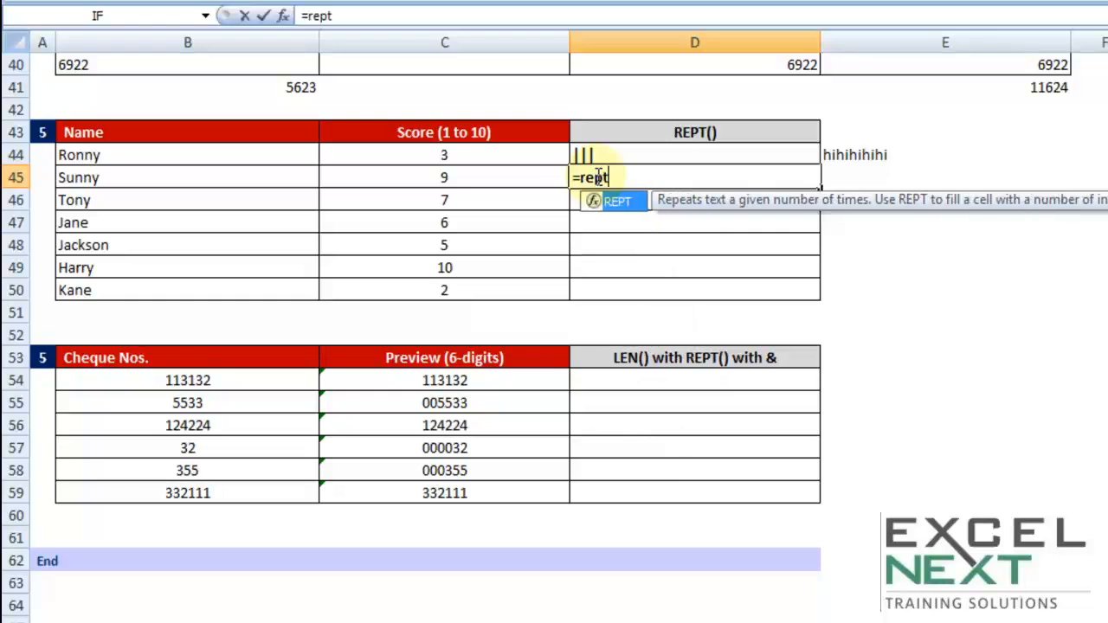
key(Tab)
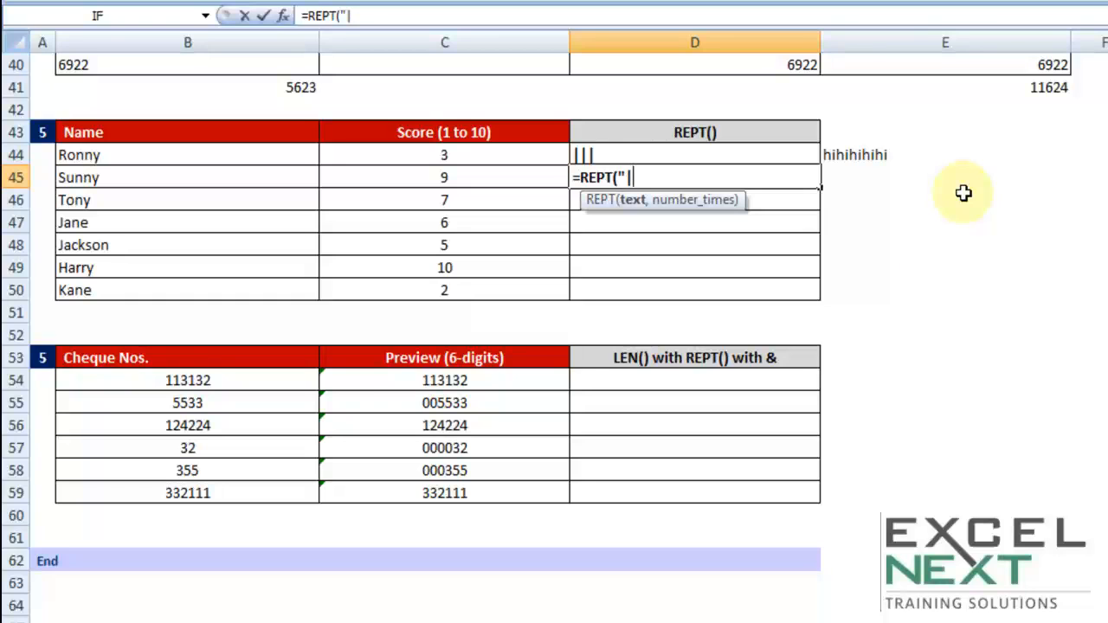
text(,)
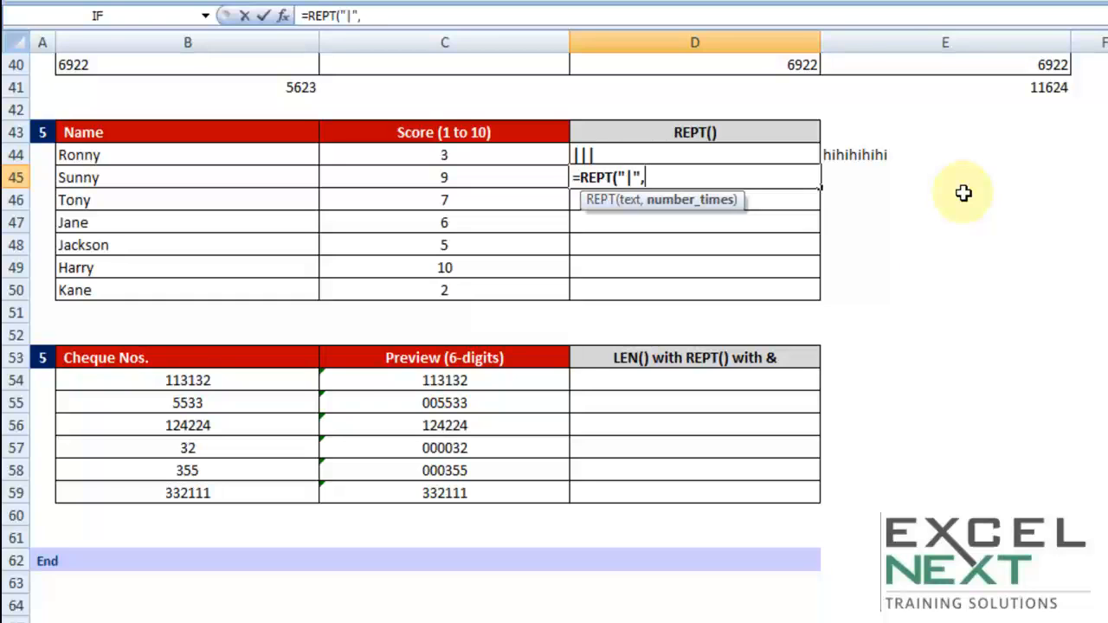
click(452, 174)
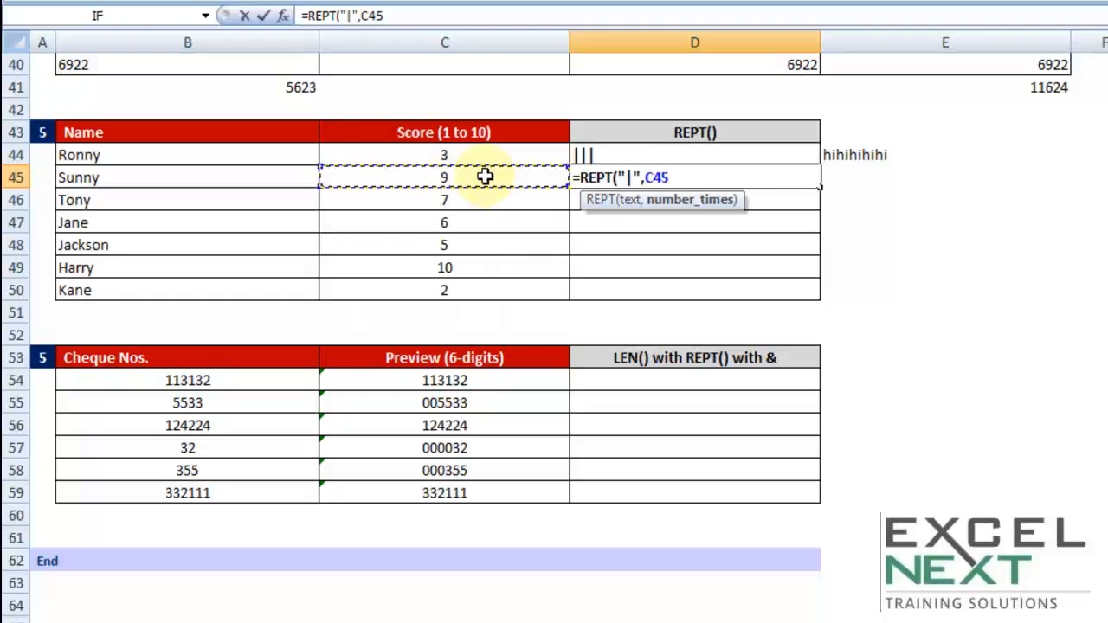
text())
key(Return)
click(725, 177)
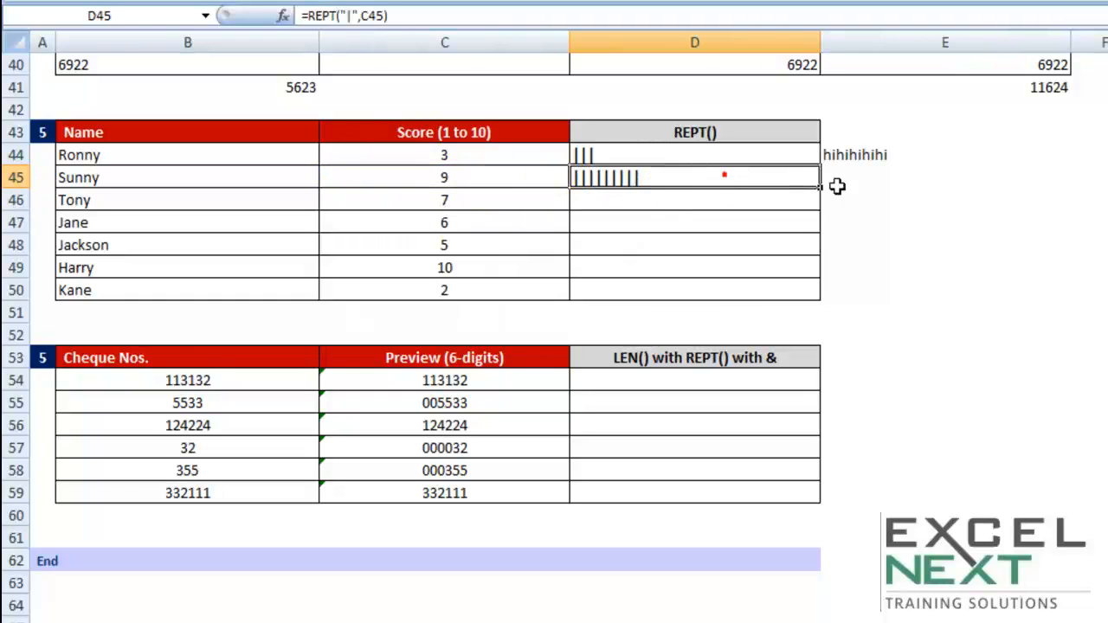
drag(821, 186, 817, 295)
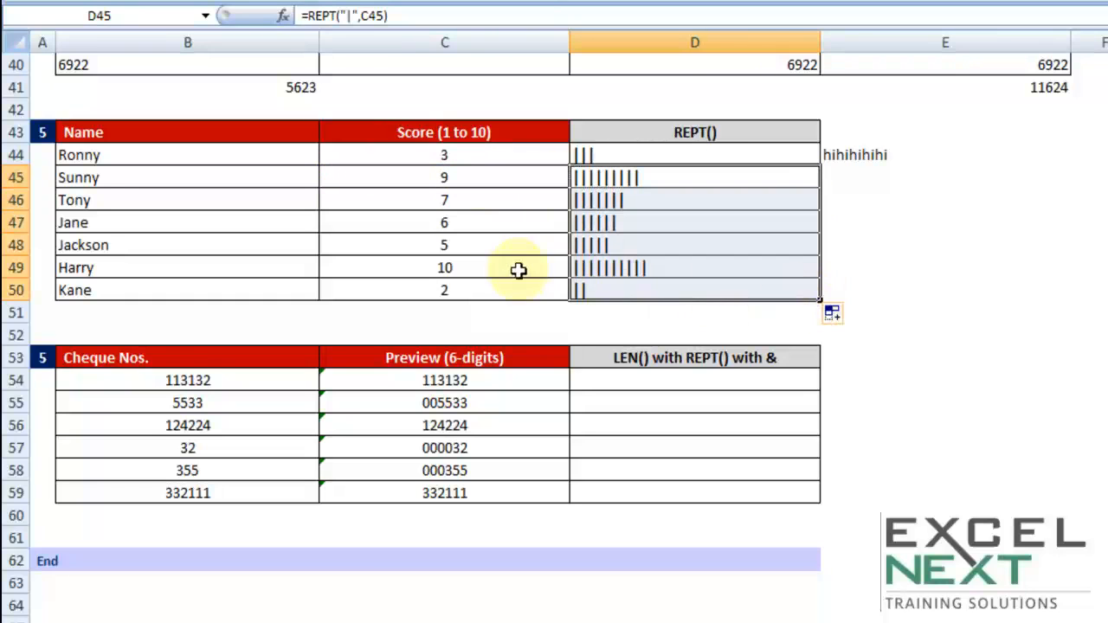
- Set the score in C47 to 1 to test the REPT() bar beside it
click(456, 292)
click(467, 222)
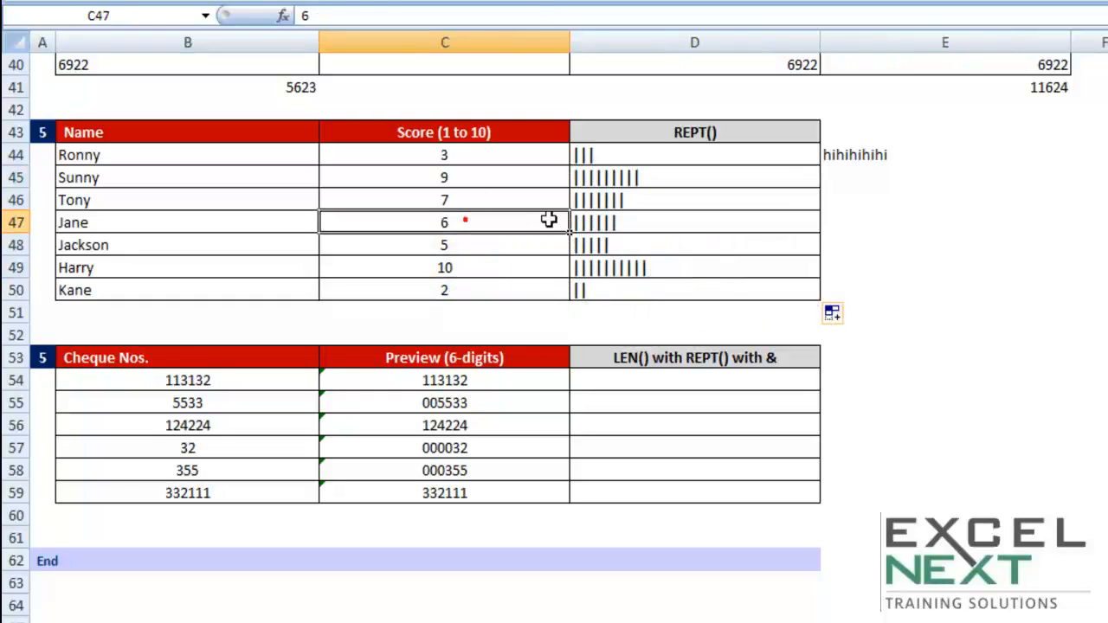
text(1)
click(754, 289)
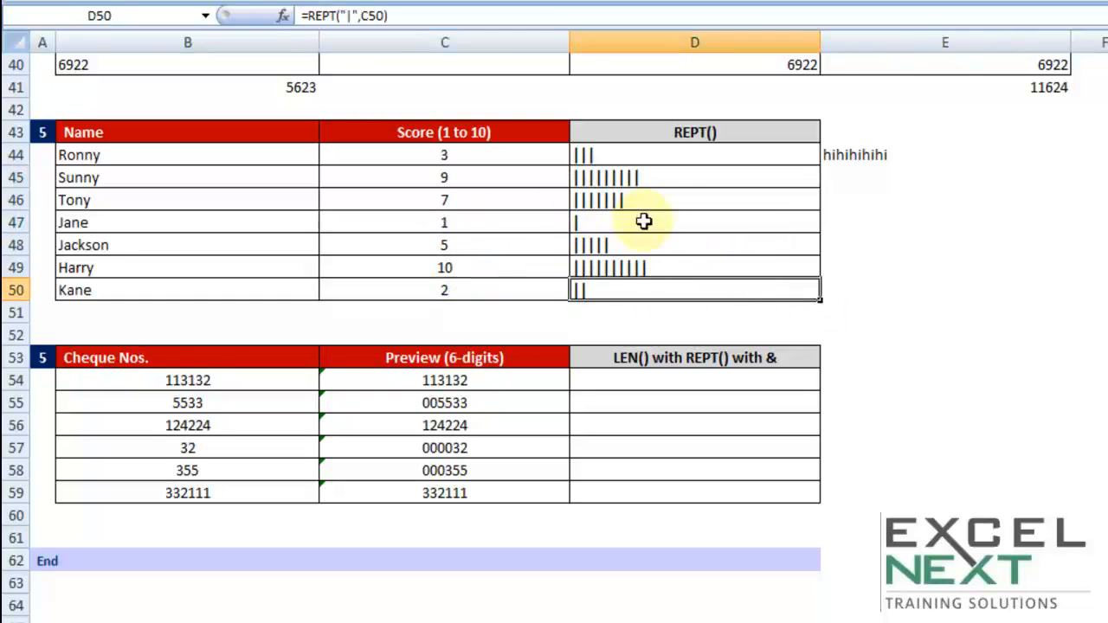
- Try a score of 25 in C44, then undo the change
click(489, 159)
text(25)
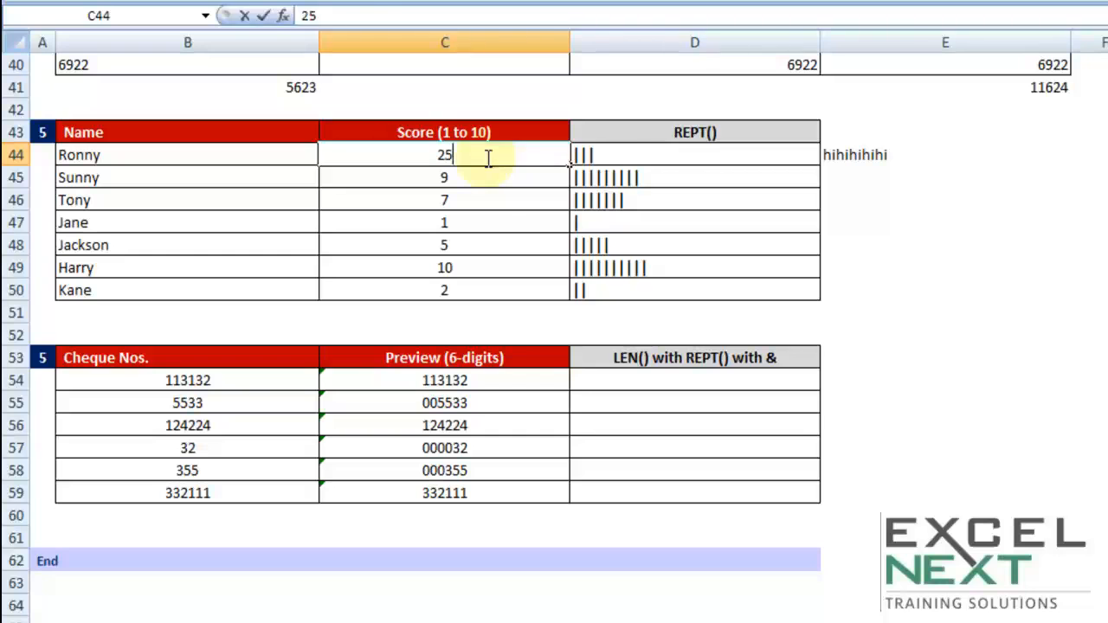
key(Tab)
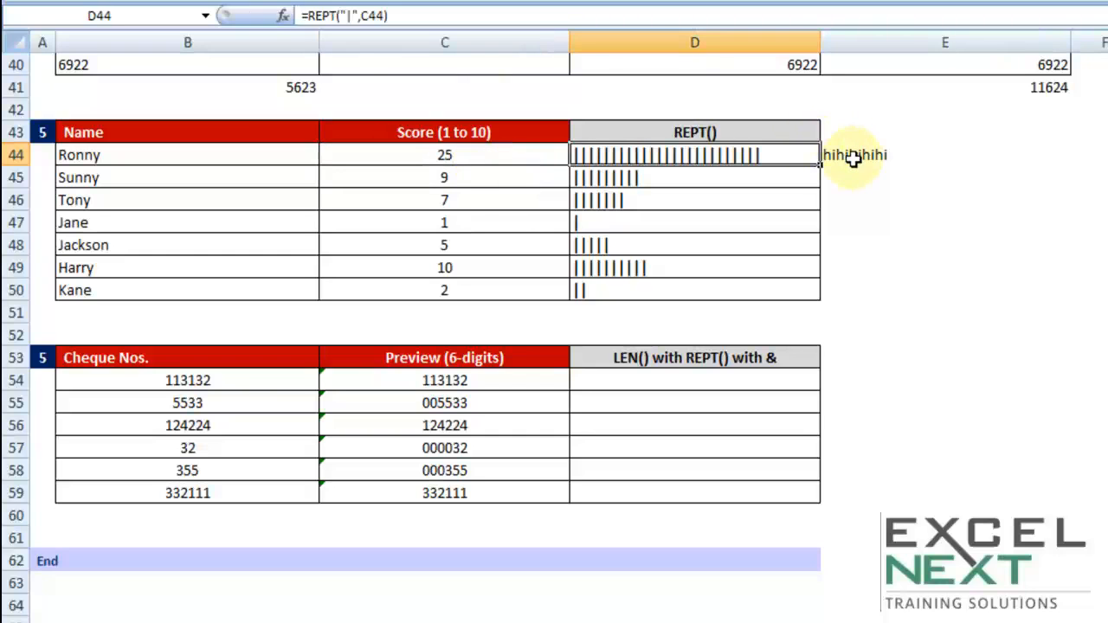
key(ctrl+z)
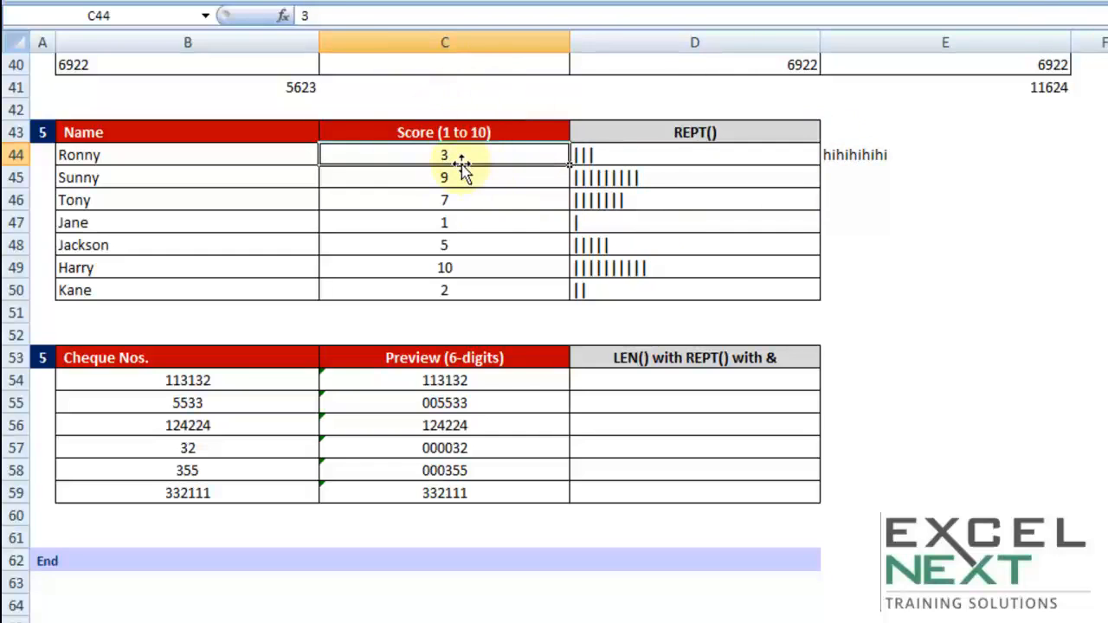
- Try a score of 100000 in C44, check the REPT() result in D44, and undo the change
text(100000)
key(Return)
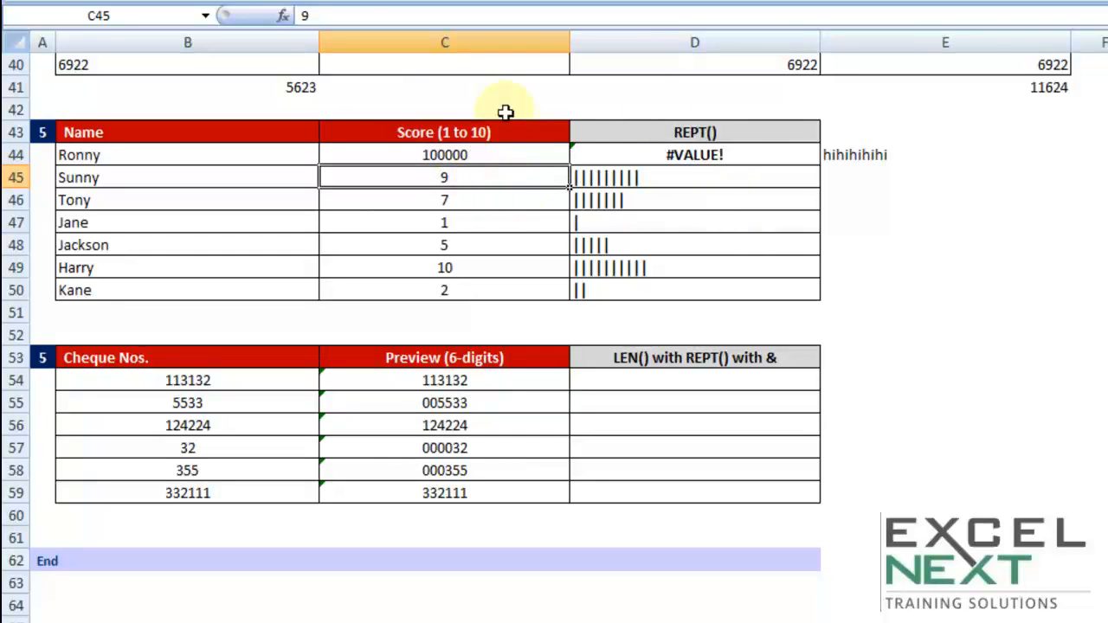
click(675, 156)
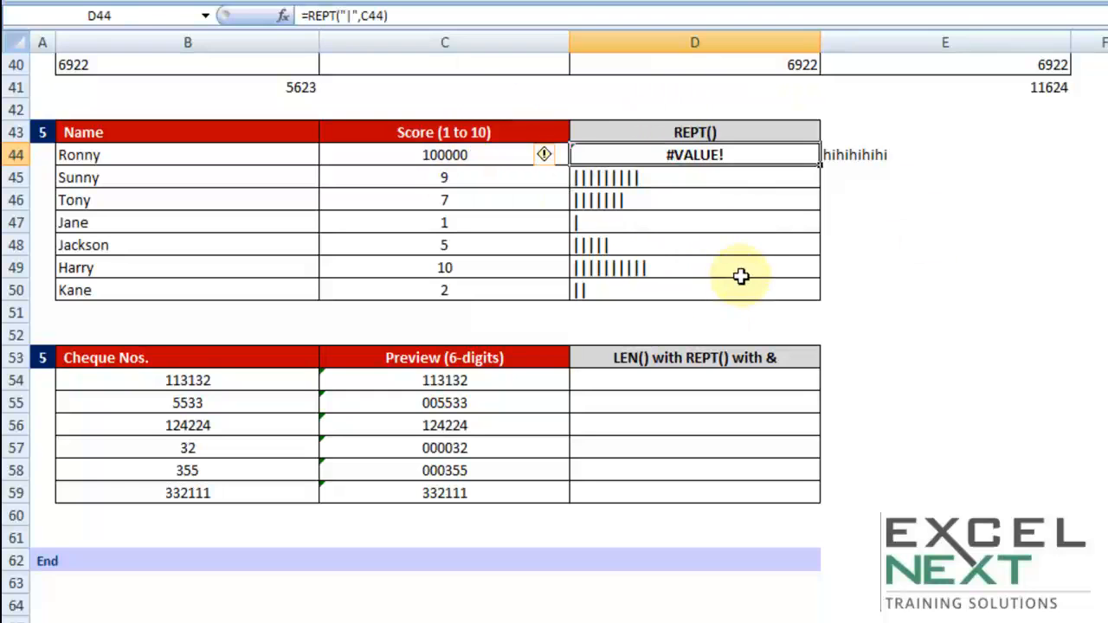
key(ctrl+z)
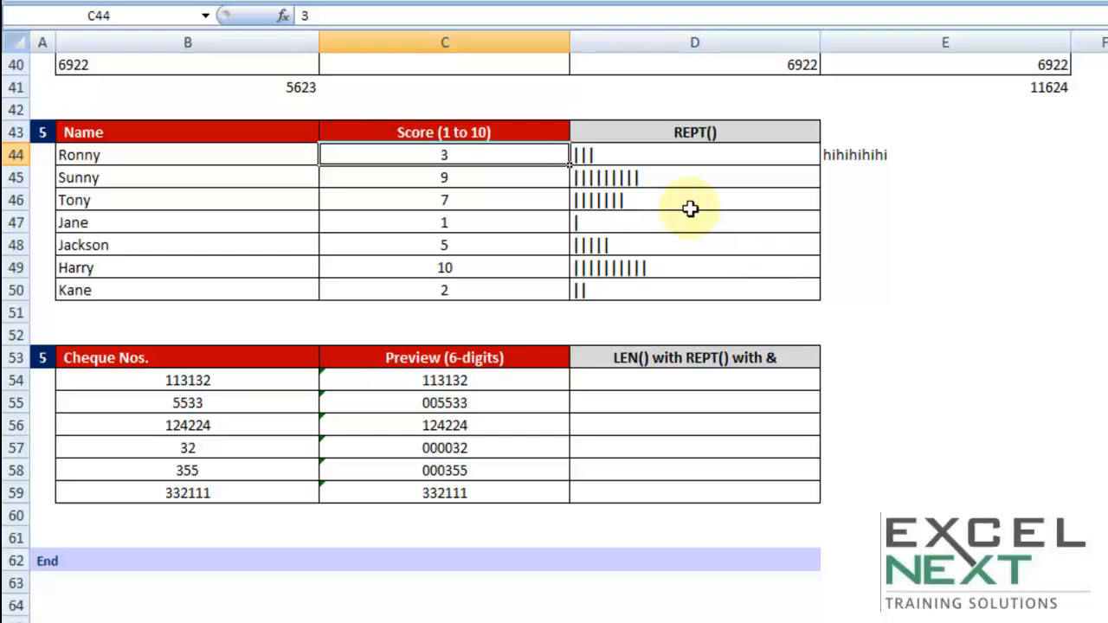
drag(638, 165, 613, 291)
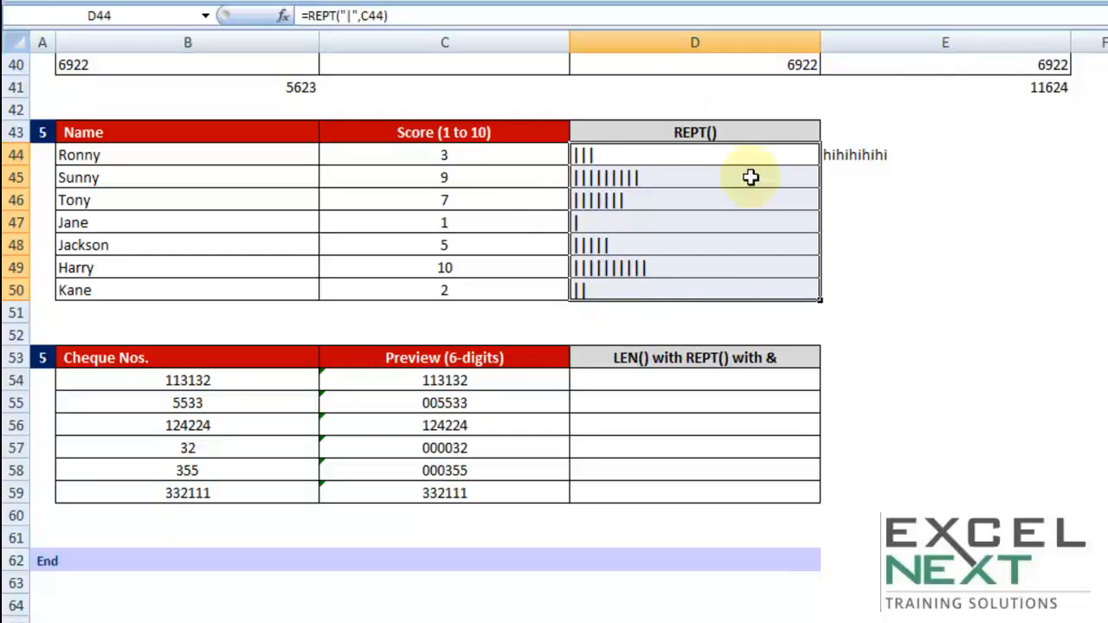
- Enter 005566 in B64 below the End row to test how leading zeros are handled
scroll(704, 269, down, 2)
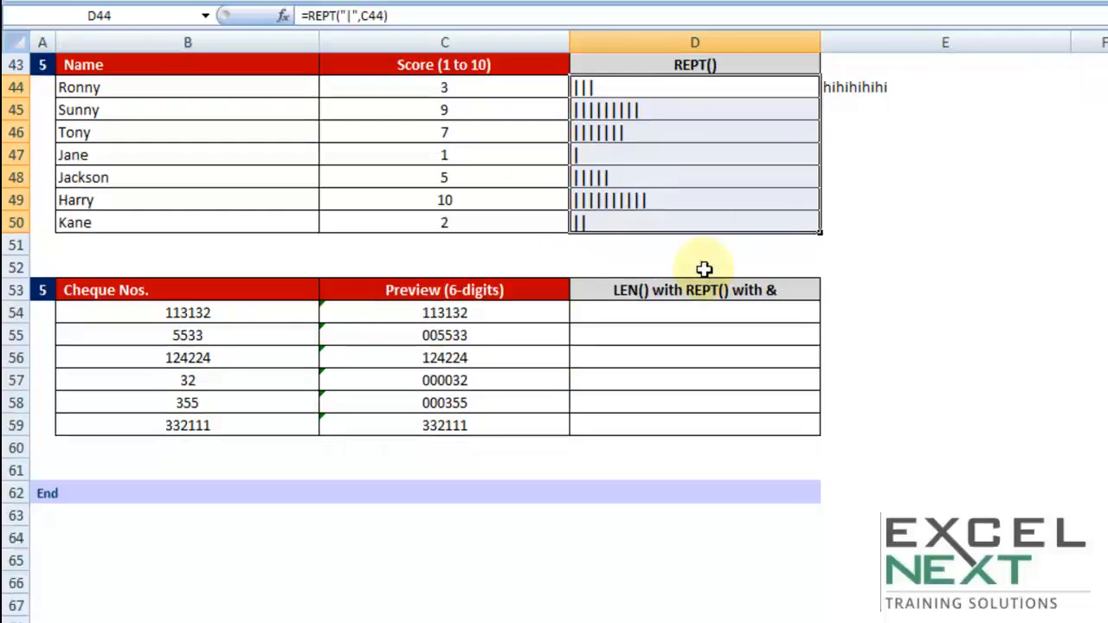
scroll(704, 270, down, 1)
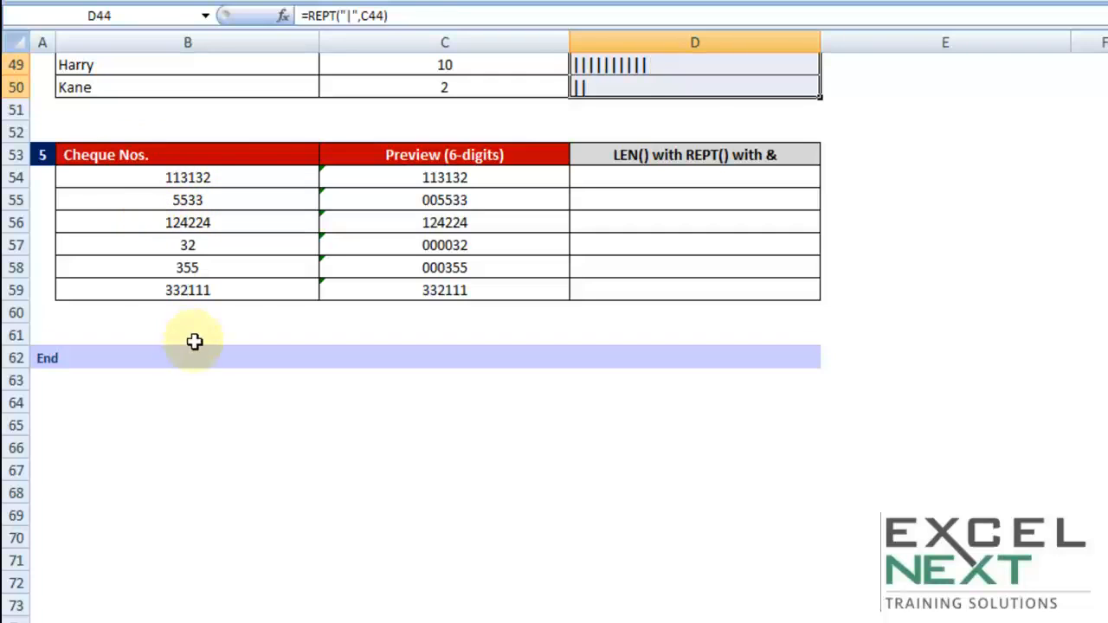
click(181, 400)
text(000)
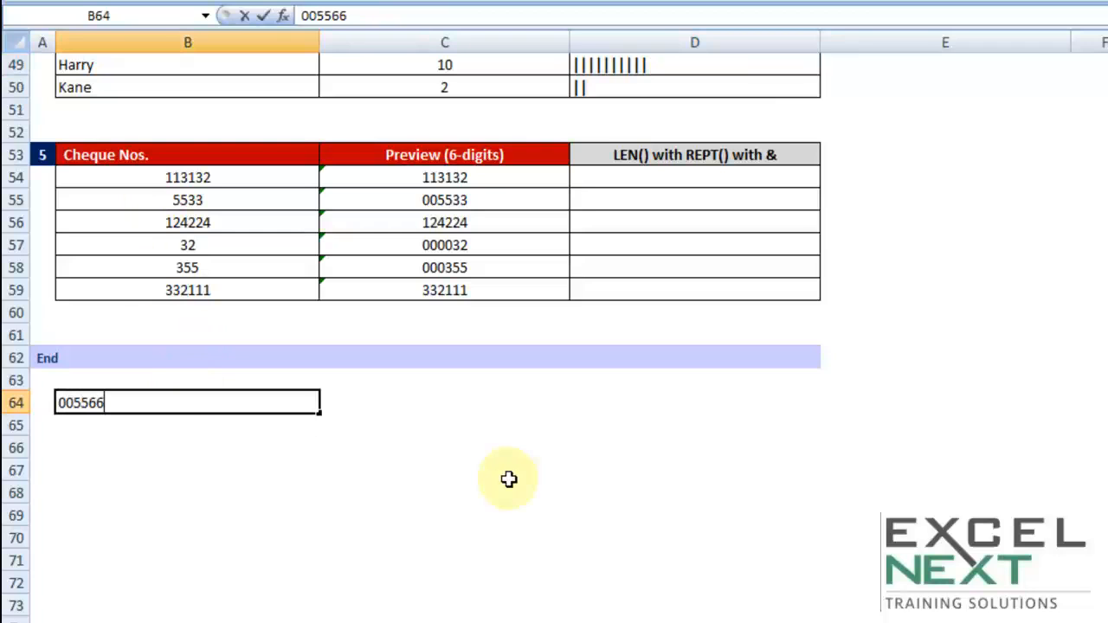
key(Tab)
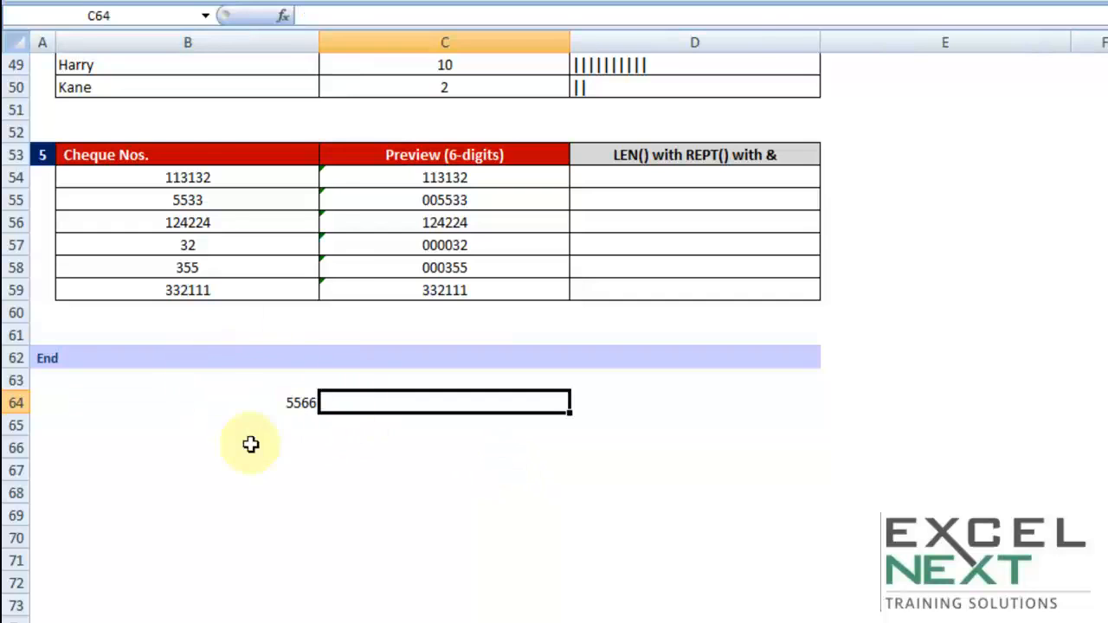
- Compare the cheque numbers in B54:B59 with the 6-digit previews and the empty LEN() with REPT() column
click(200, 176)
drag(200, 176, 193, 295)
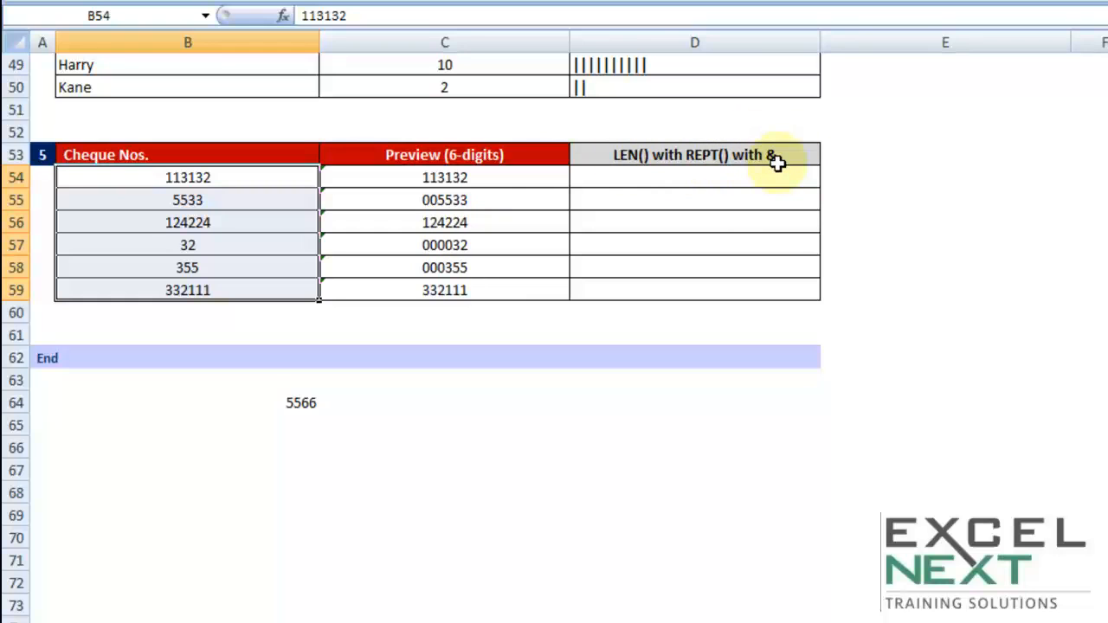
click(686, 179)
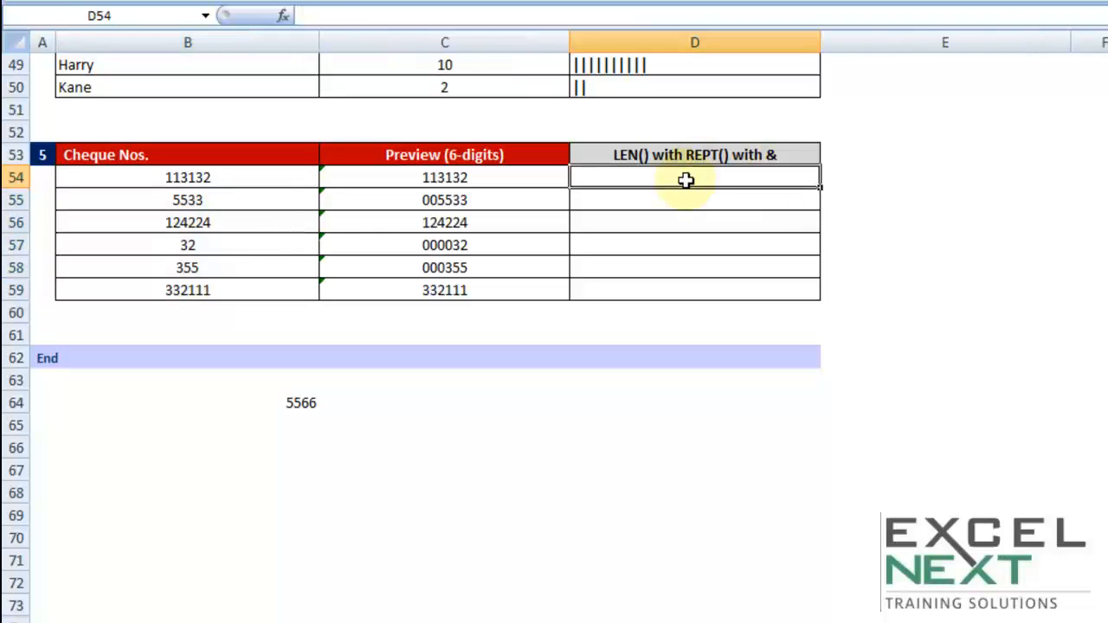
drag(205, 178, 208, 289)
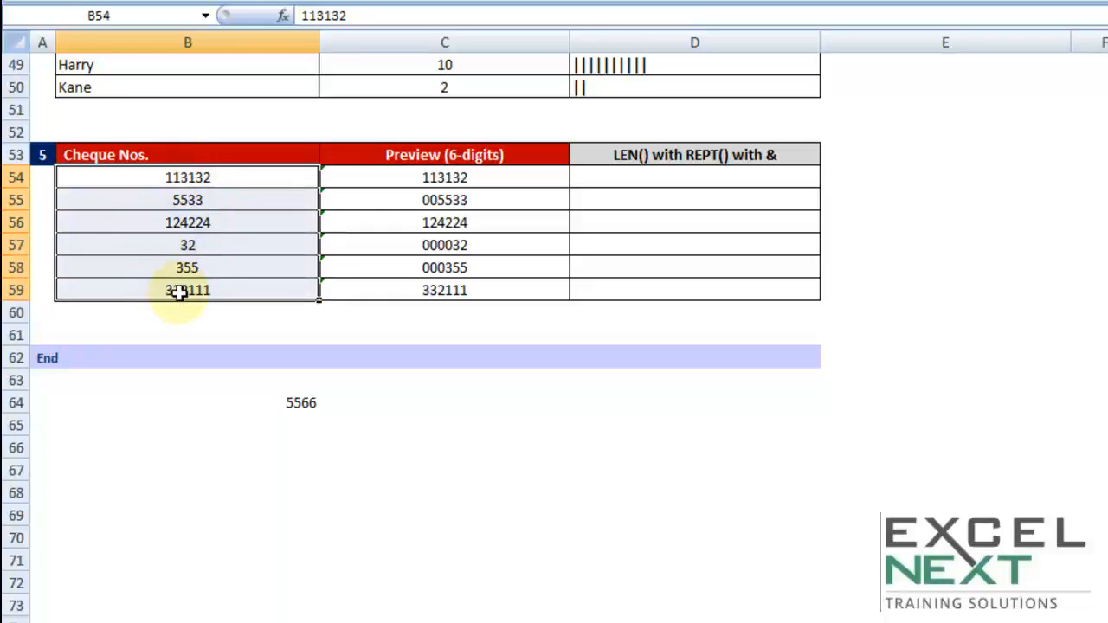
double_click(235, 178)
drag(230, 178, 159, 180)
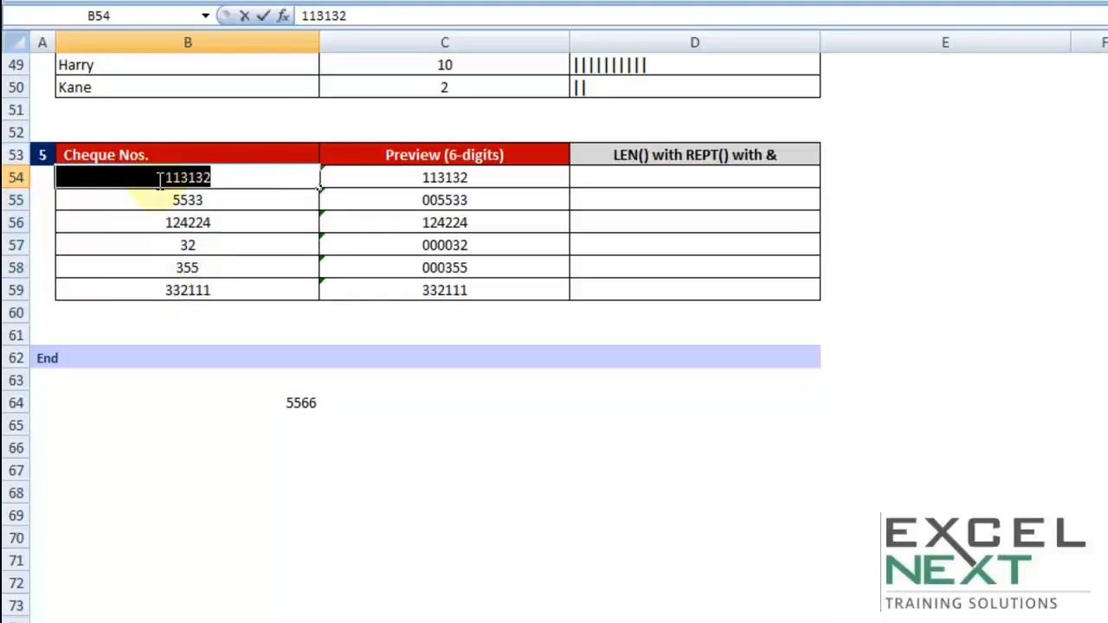
key(Escape)
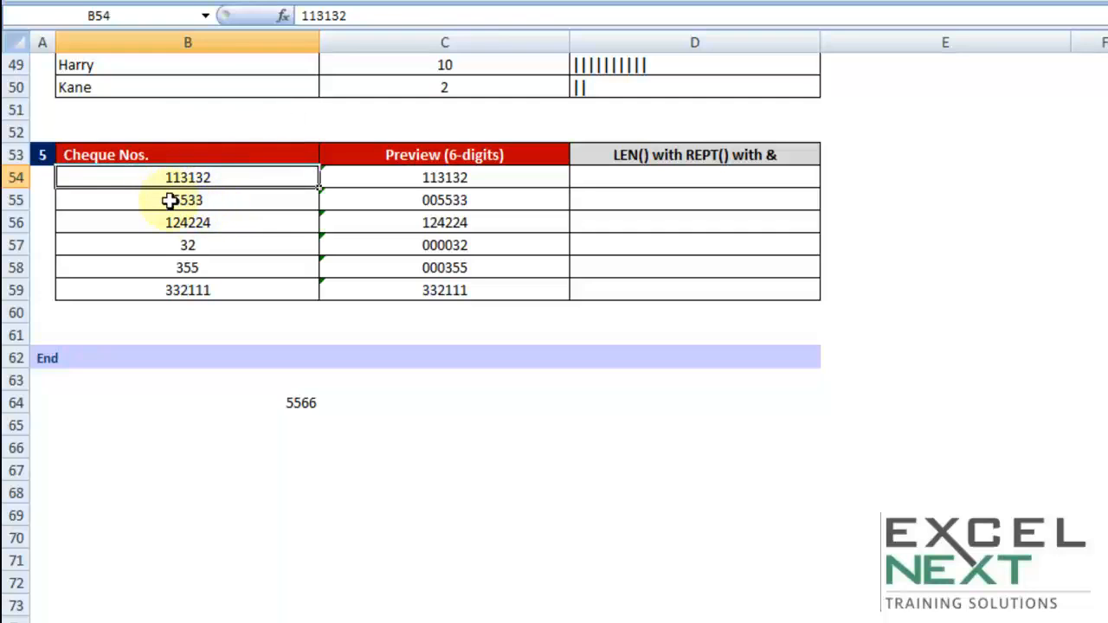
- Enter =6-LEN(B54) in D54 to calculate the missing digits and fill the formula down to D59
click(648, 179)
text(6)
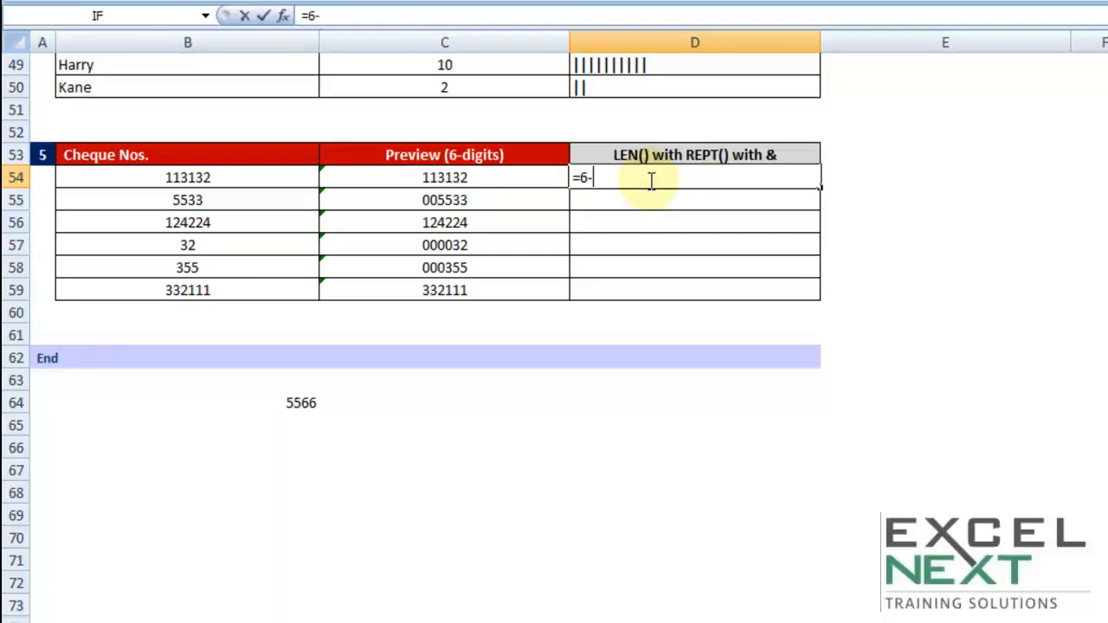
text(-len)
key(Tab)
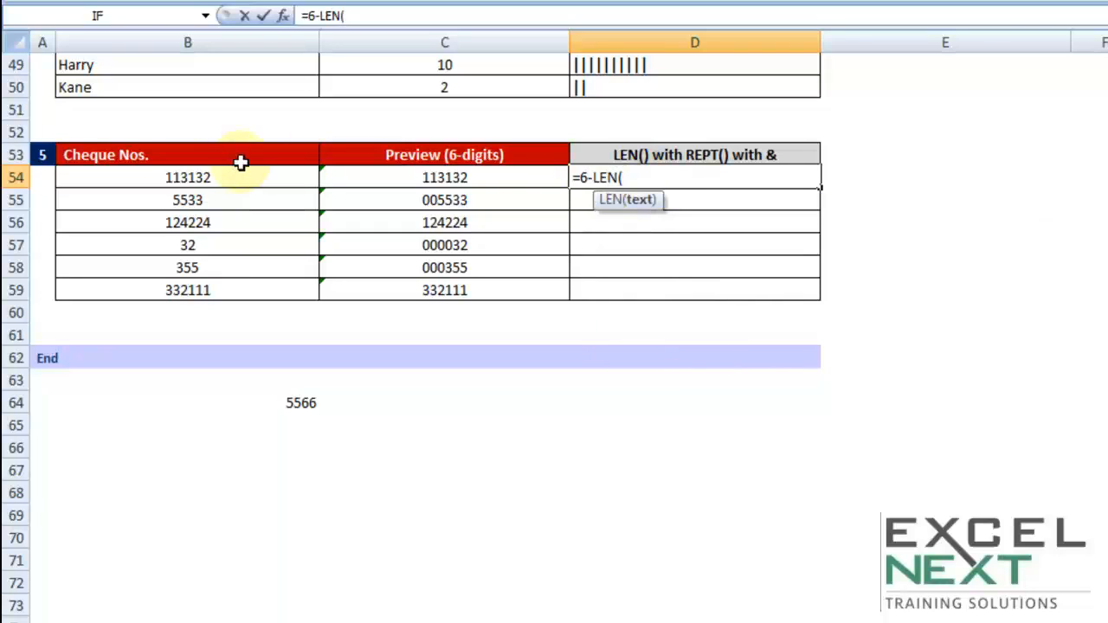
click(198, 178)
text())
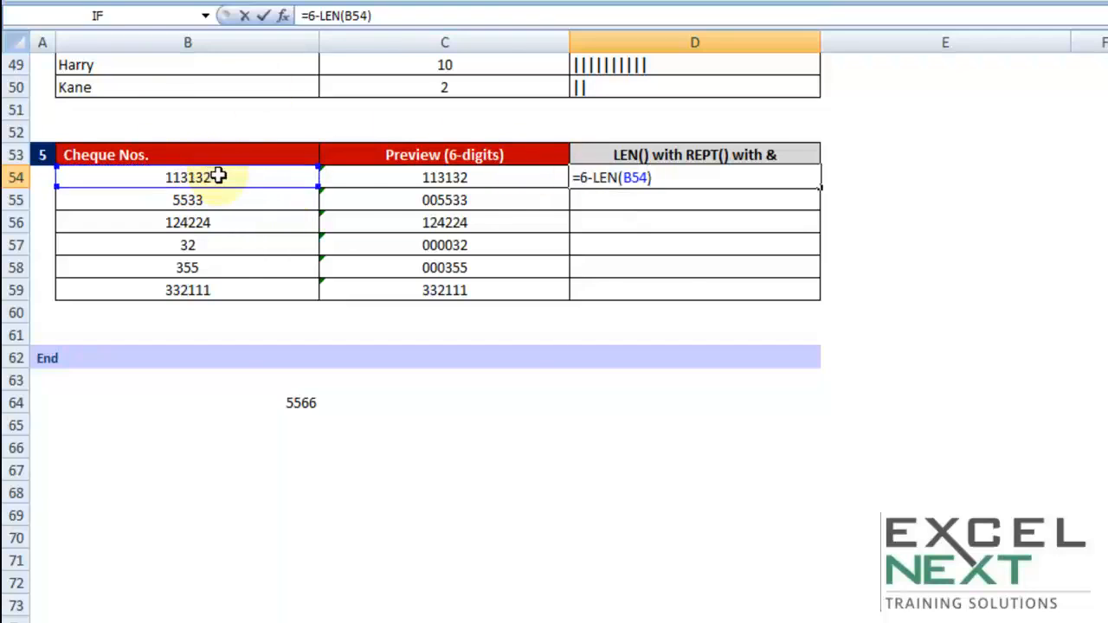
key(Return)
click(818, 177)
drag(819, 187, 809, 300)
click(806, 205)
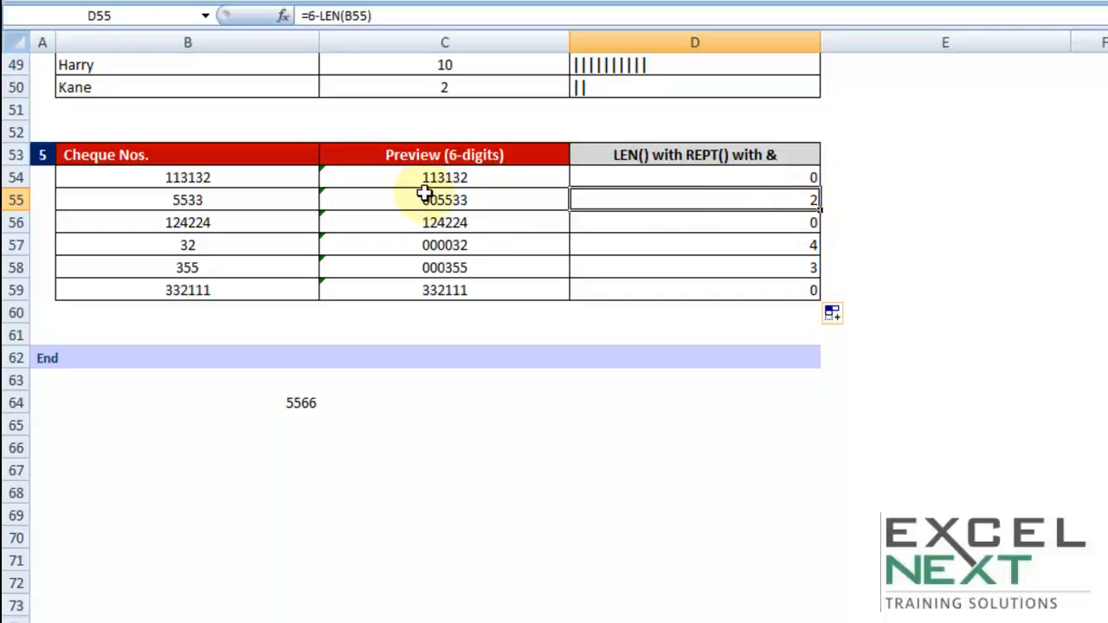
- Enter =REPT("0",D54) in E54 to generate the padding zeros and fill the formula down to E59
click(856, 177)
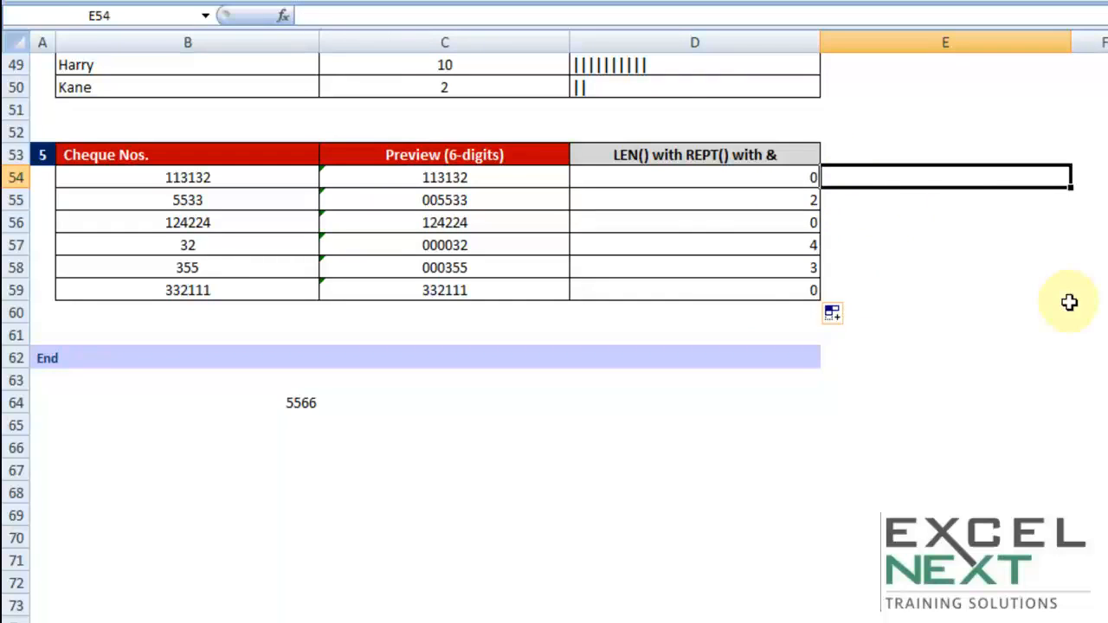
text(=)
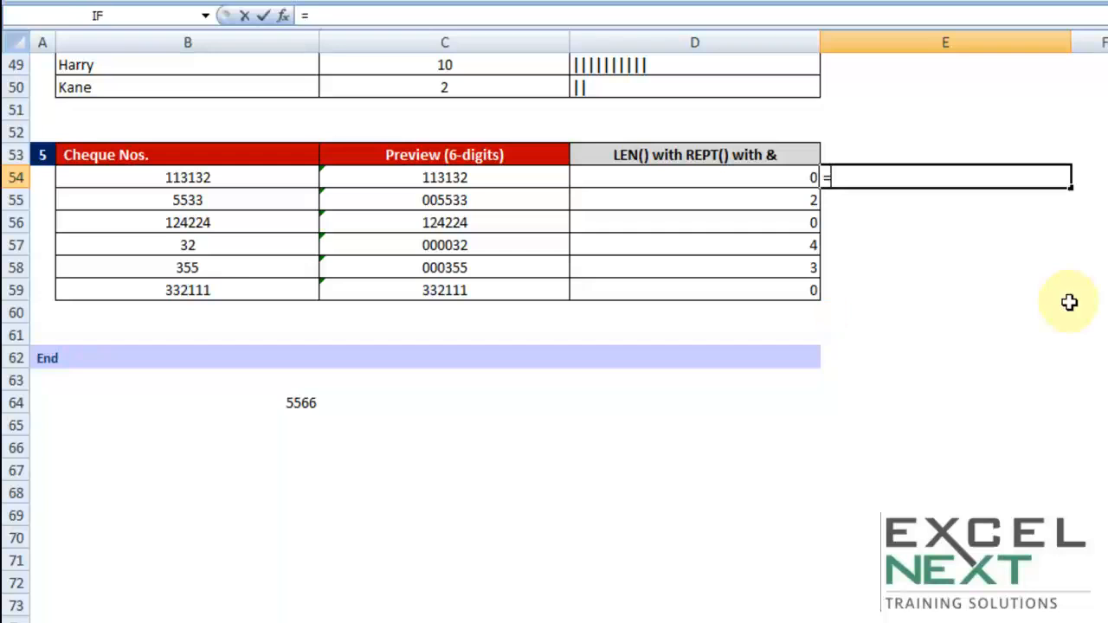
text(rept)
key(Tab)
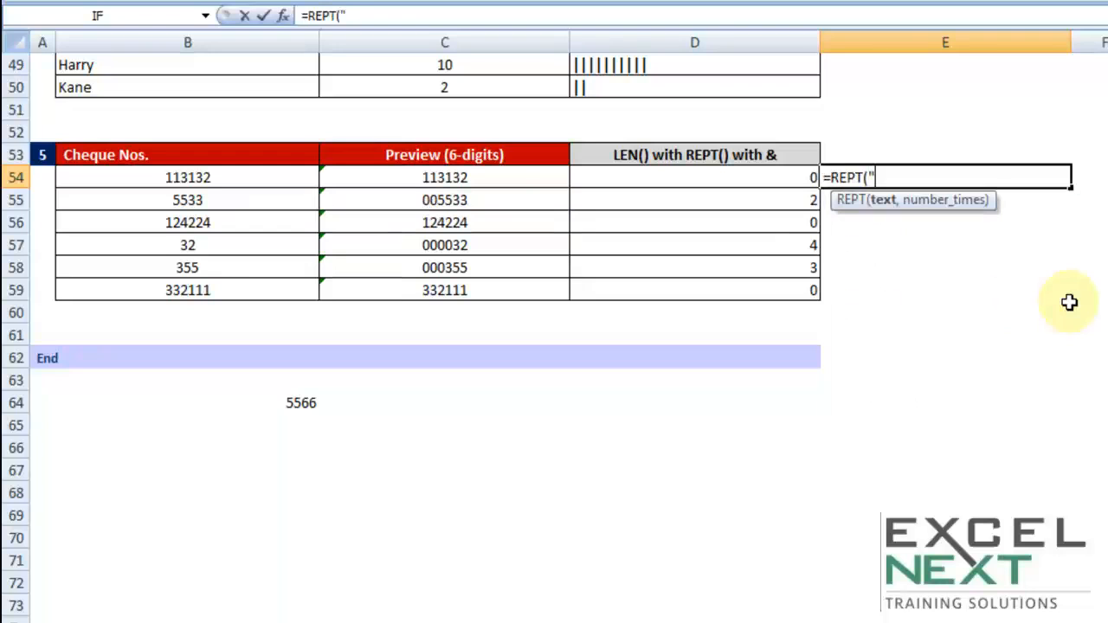
text("0",)
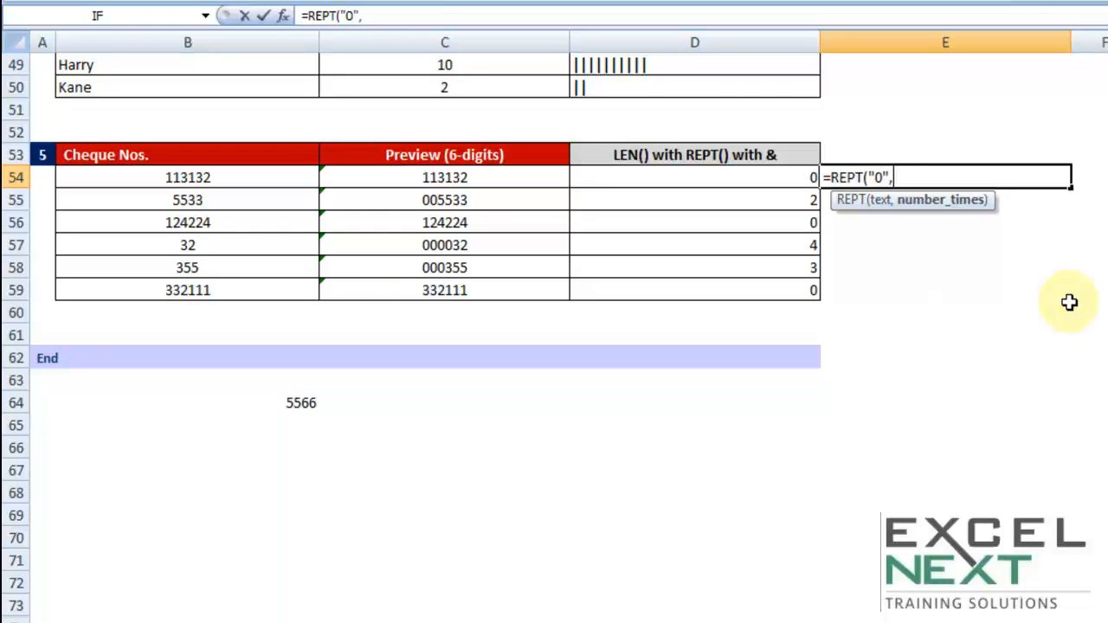
click(749, 178)
click(750, 178)
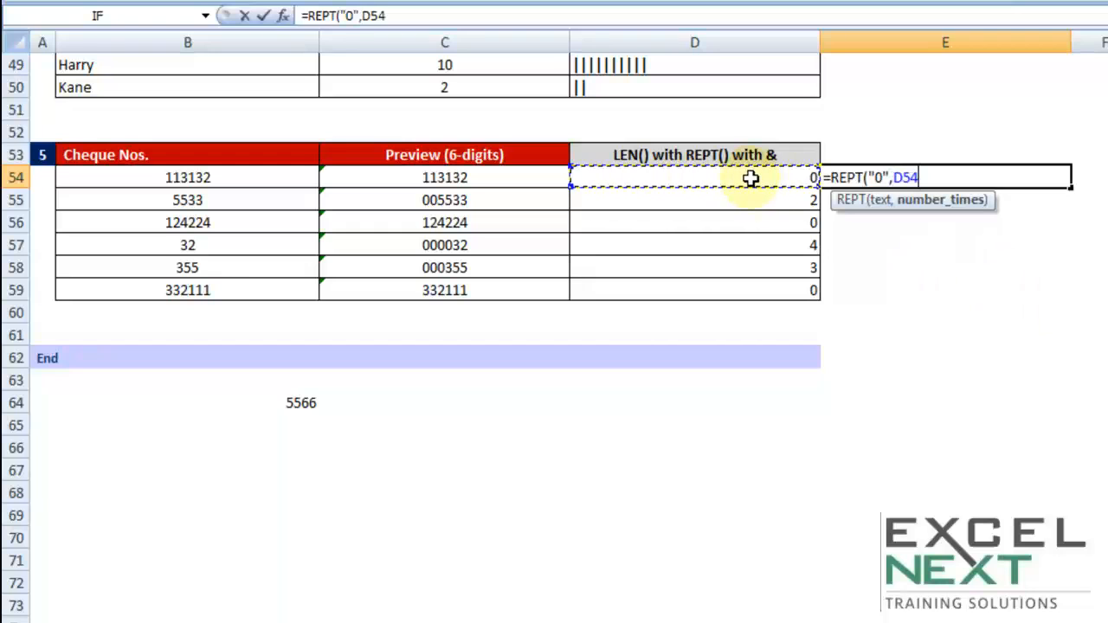
text())
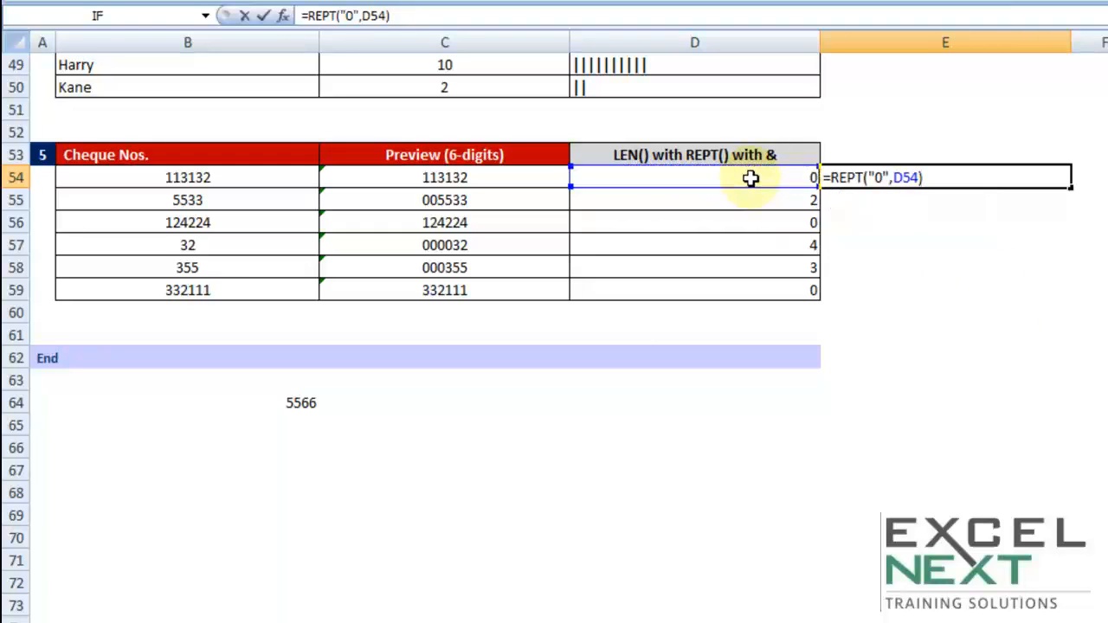
key(Return)
click(980, 172)
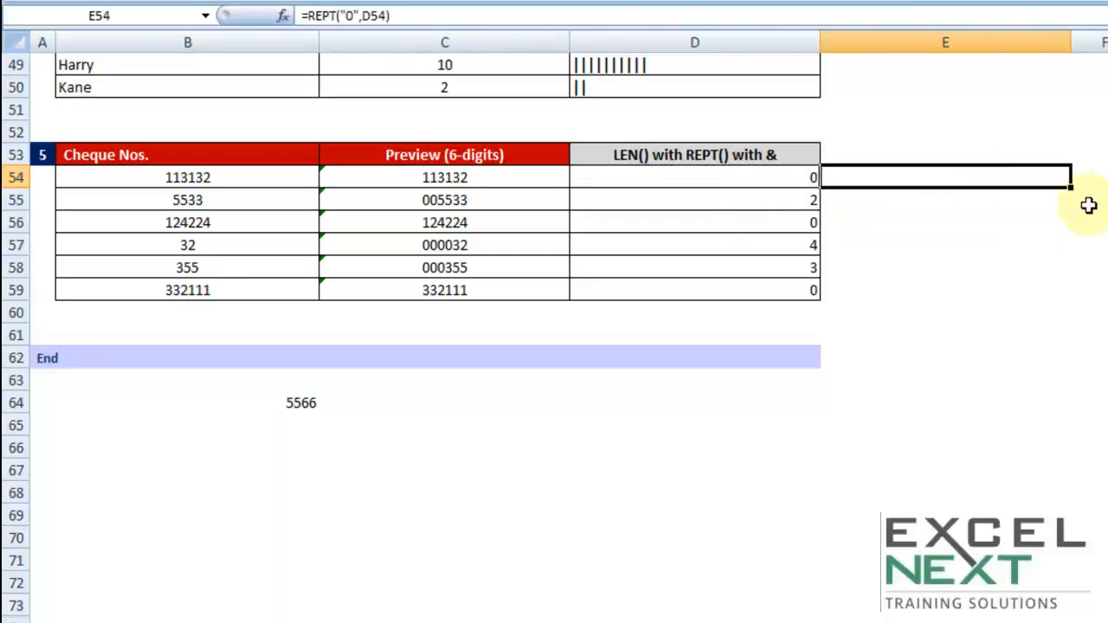
drag(1073, 191, 1066, 300)
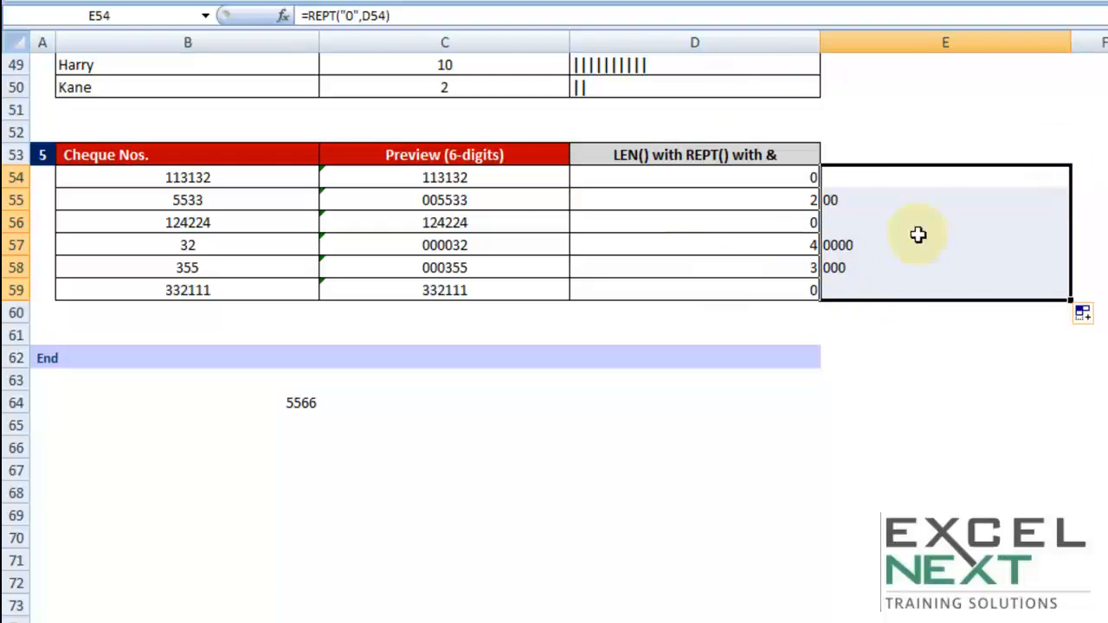
key(ctrl+c)
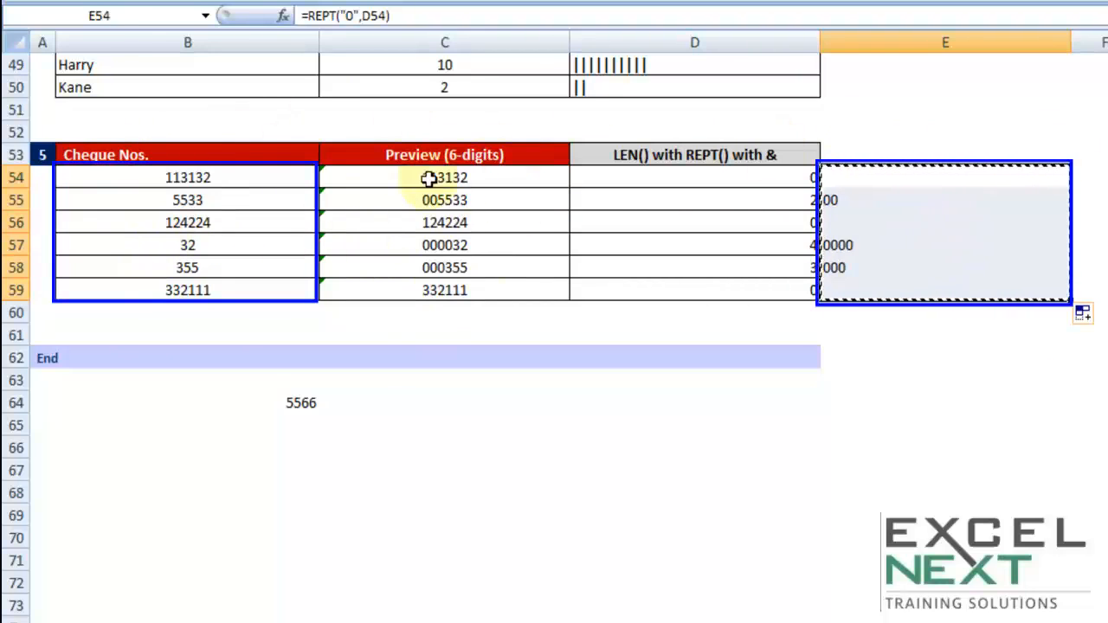
- Append &B54 to the REPT formula in E54 and fill the updated formula down to E59
click(898, 186)
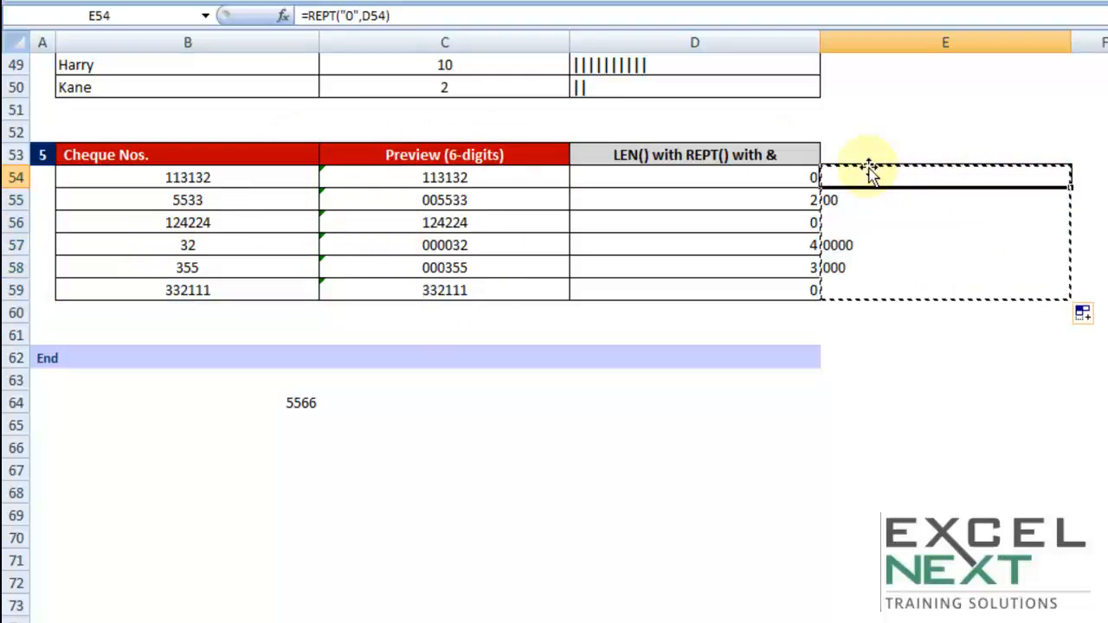
double_click(848, 177)
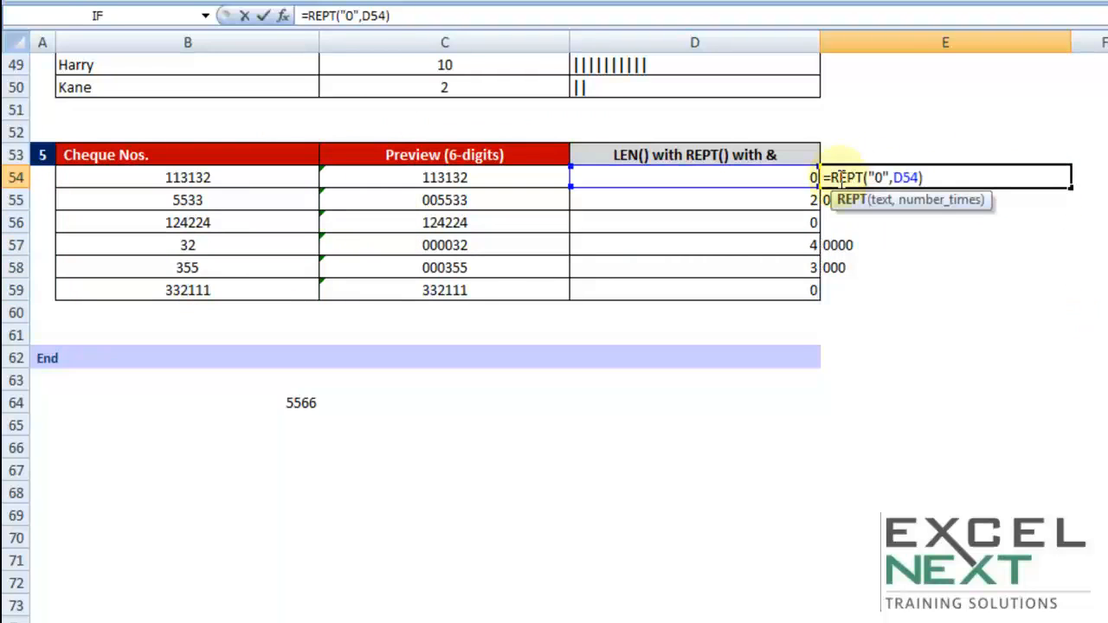
click(938, 179)
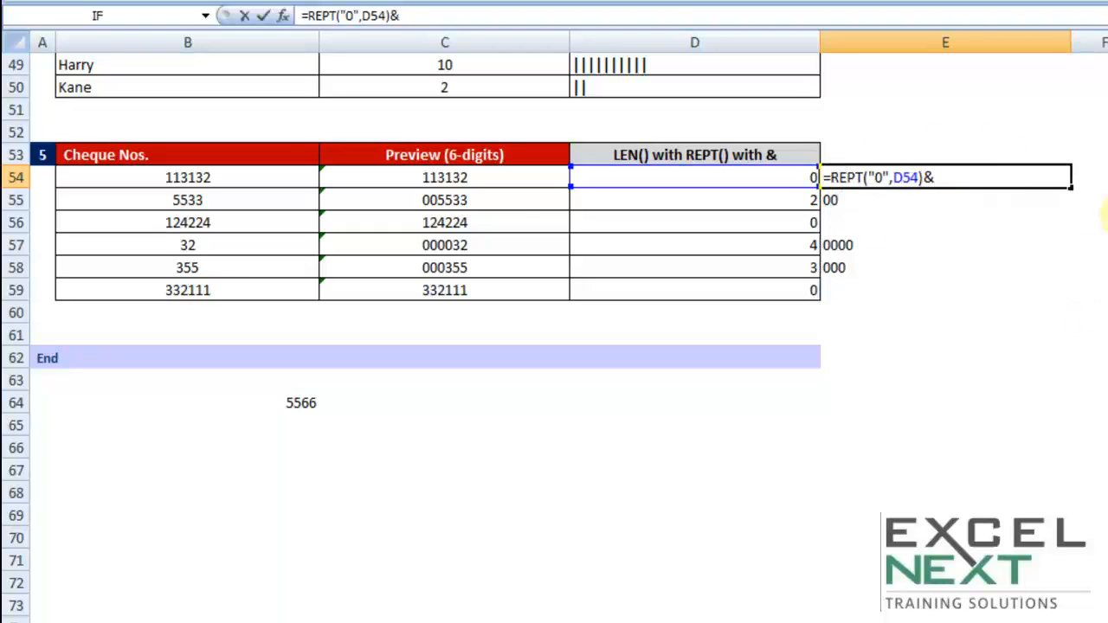
click(203, 178)
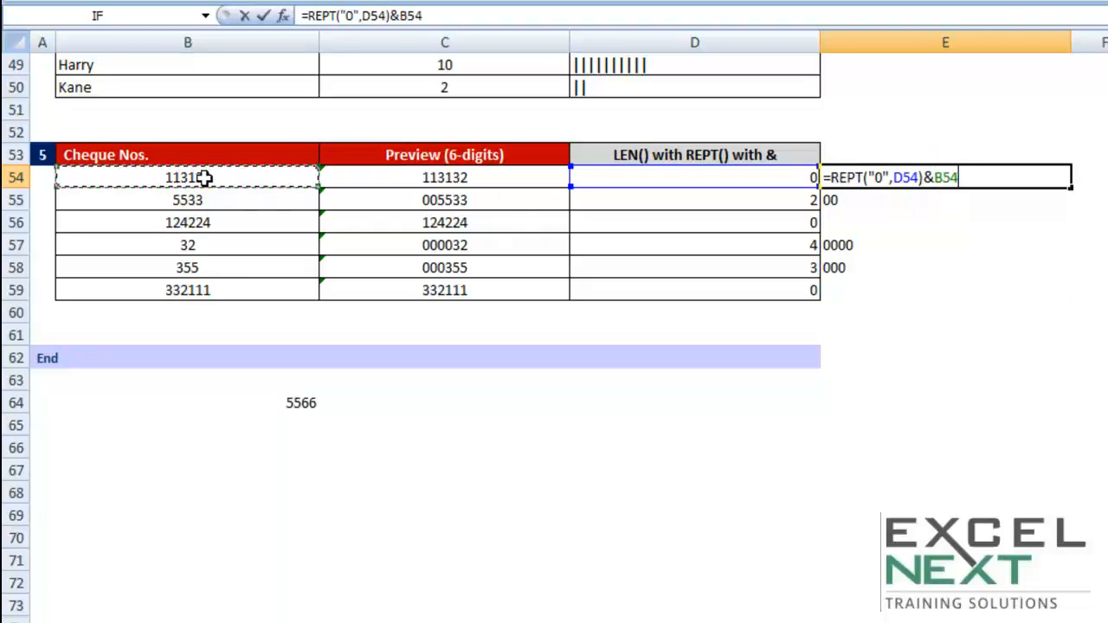
drag(827, 177, 917, 177)
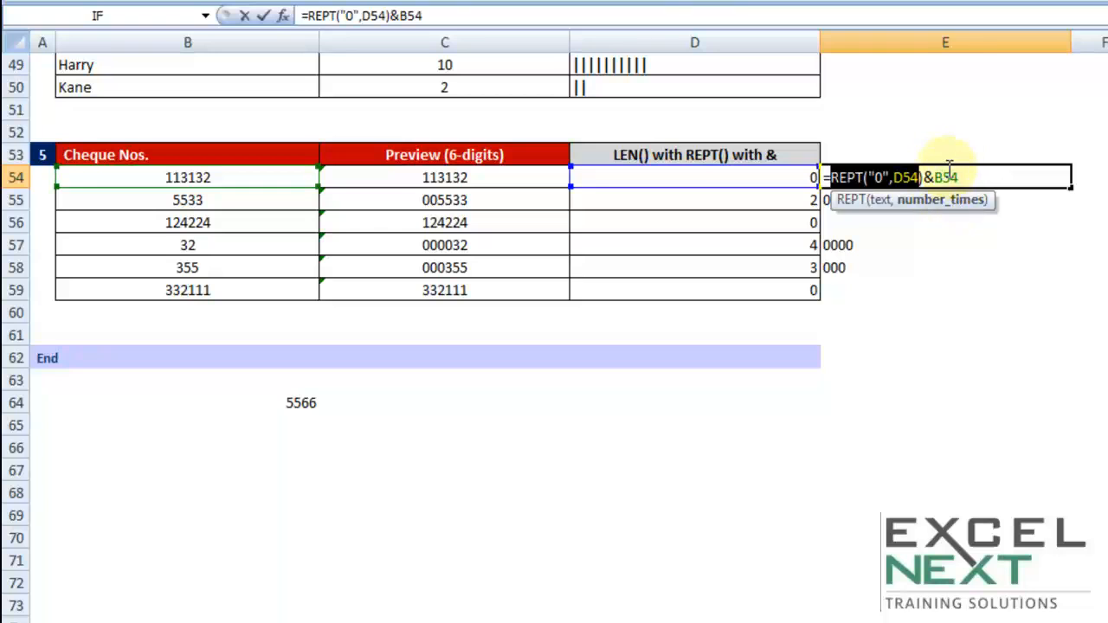
key(Return)
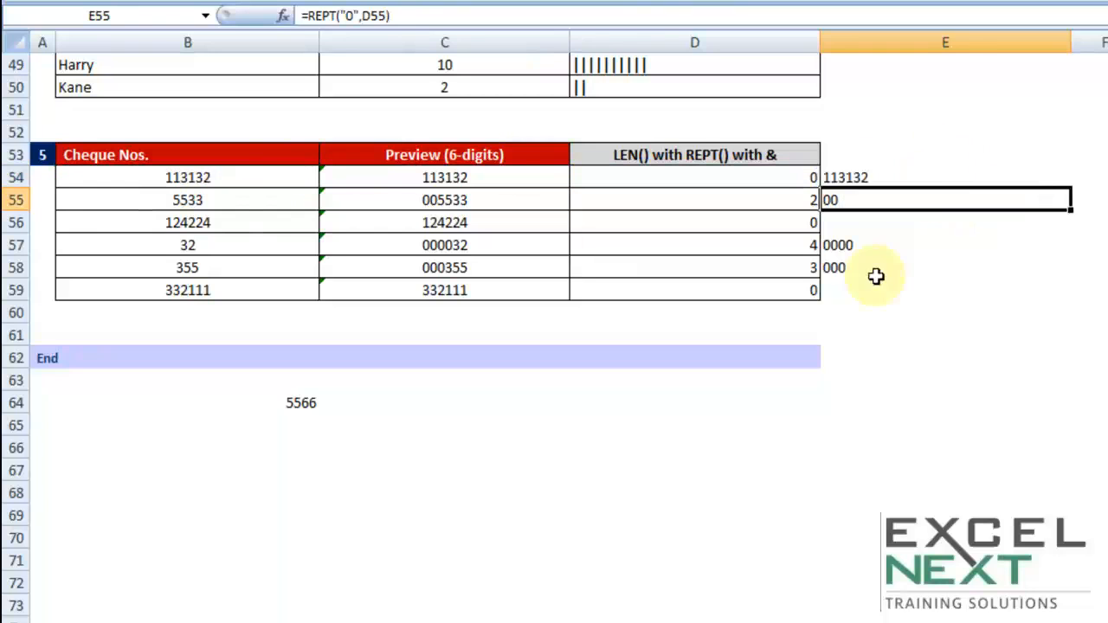
click(914, 178)
drag(1071, 186, 1058, 298)
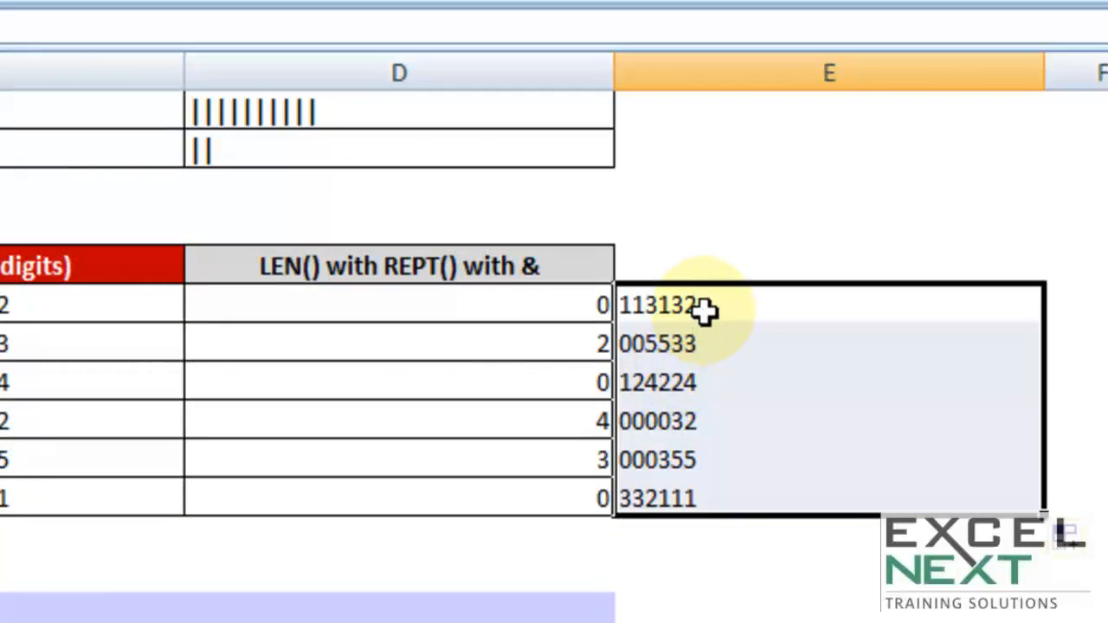
click(703, 307)
double_click(701, 306)
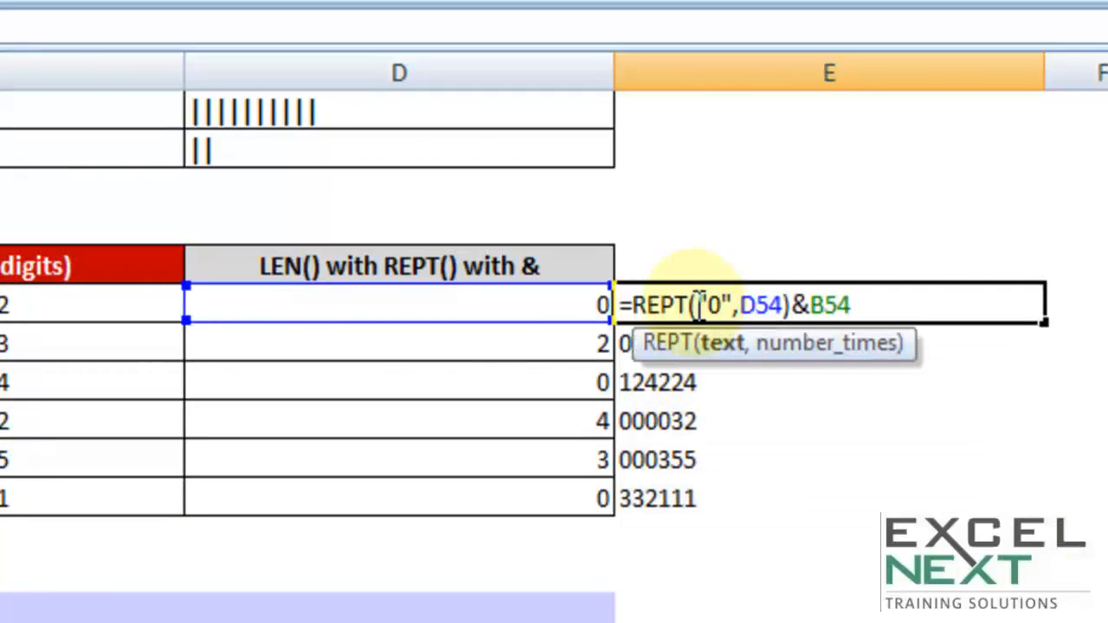
double_click(753, 306)
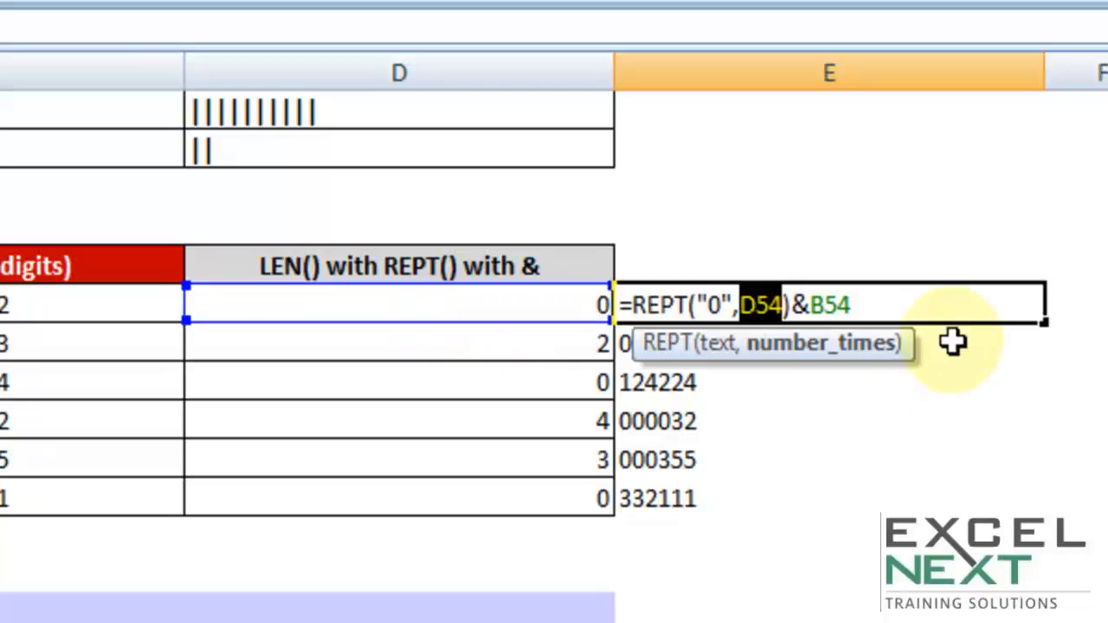
key(Escape)
- Copy the expression 6-LEN(B54) from the formula in D54, leaving that formula unedited
double_click(566, 306)
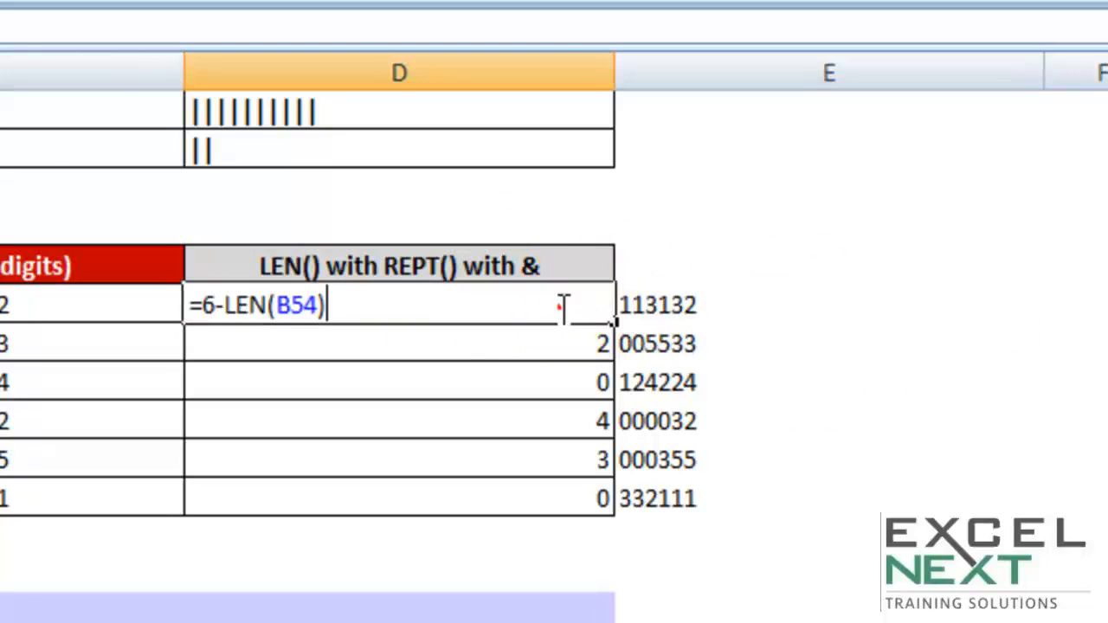
drag(389, 304, 356, 310)
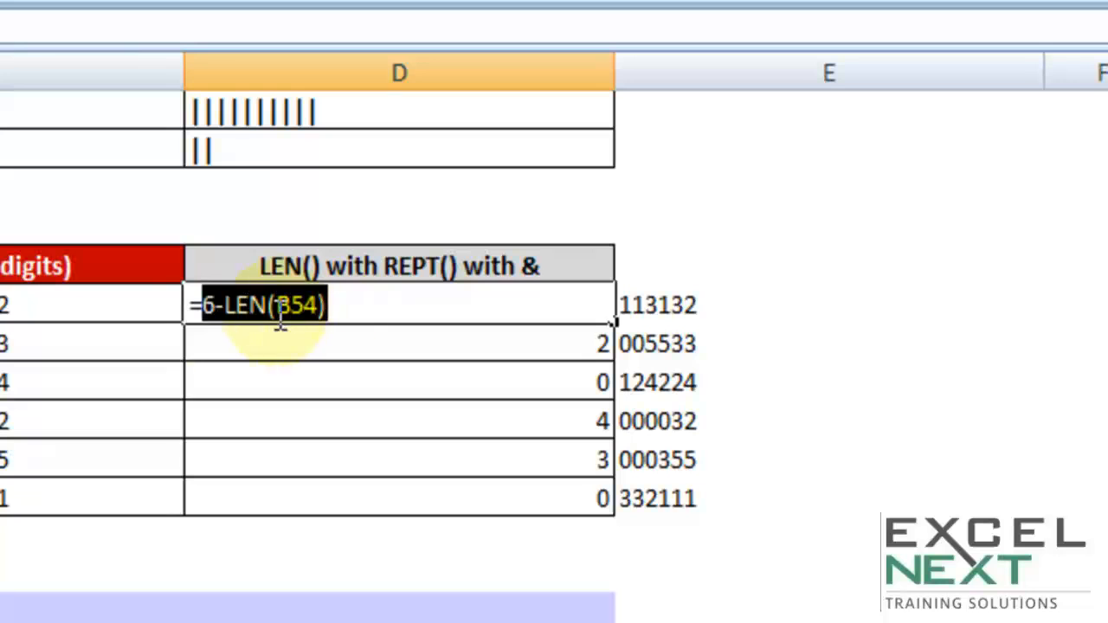
right_click(238, 309)
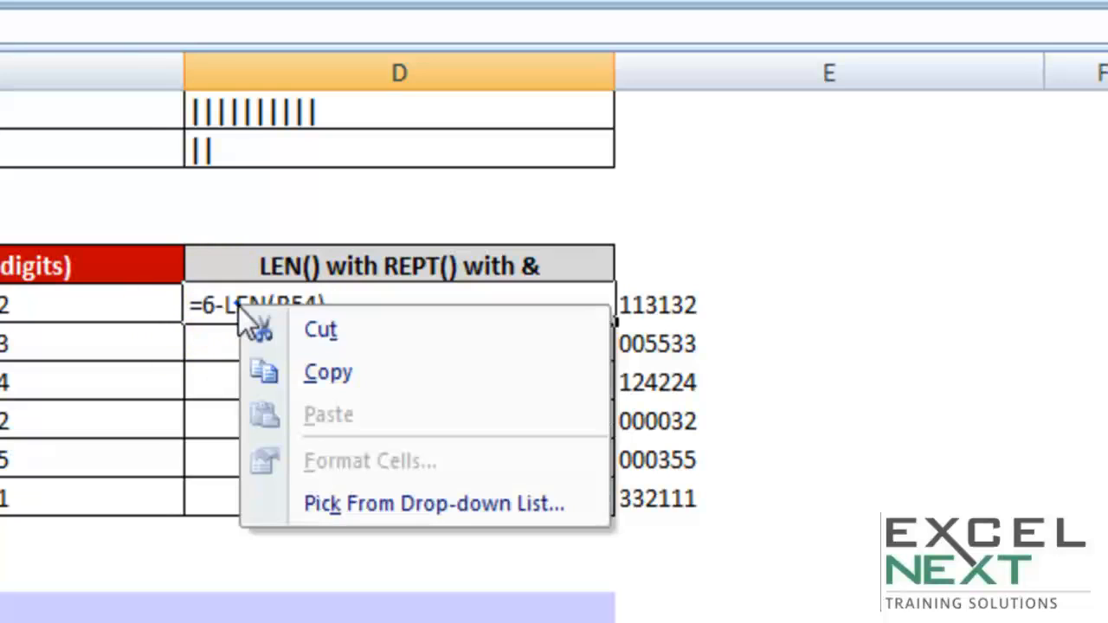
click(285, 370)
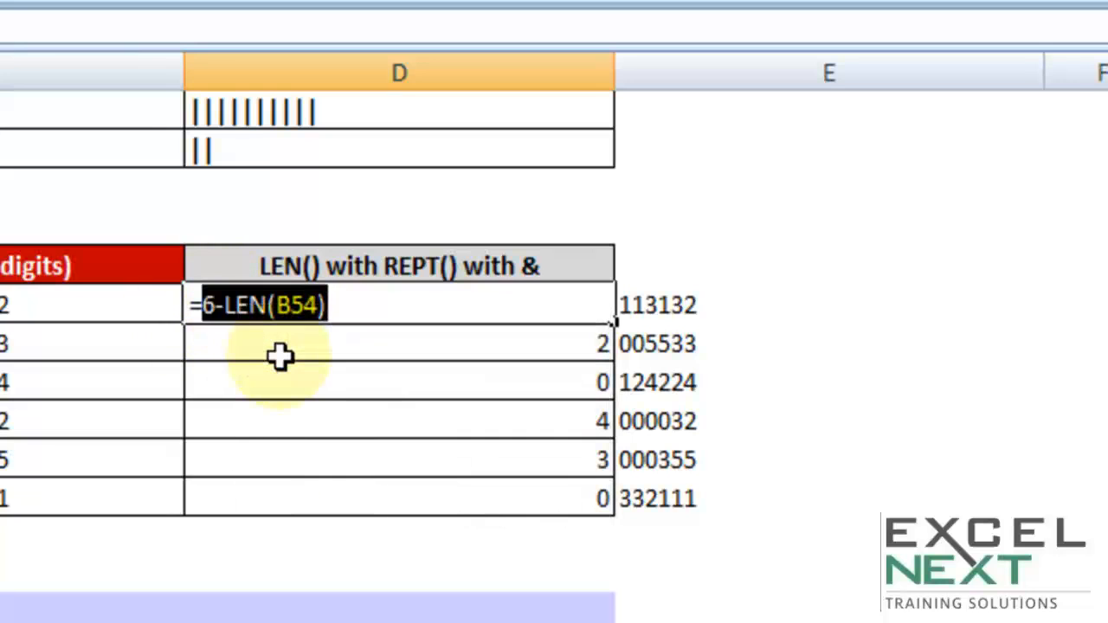
key(Escape)
- Replace the D54 reference in E54's REPT formula with the copied 6-LEN(B54) and fill the formula down to E59
double_click(700, 305)
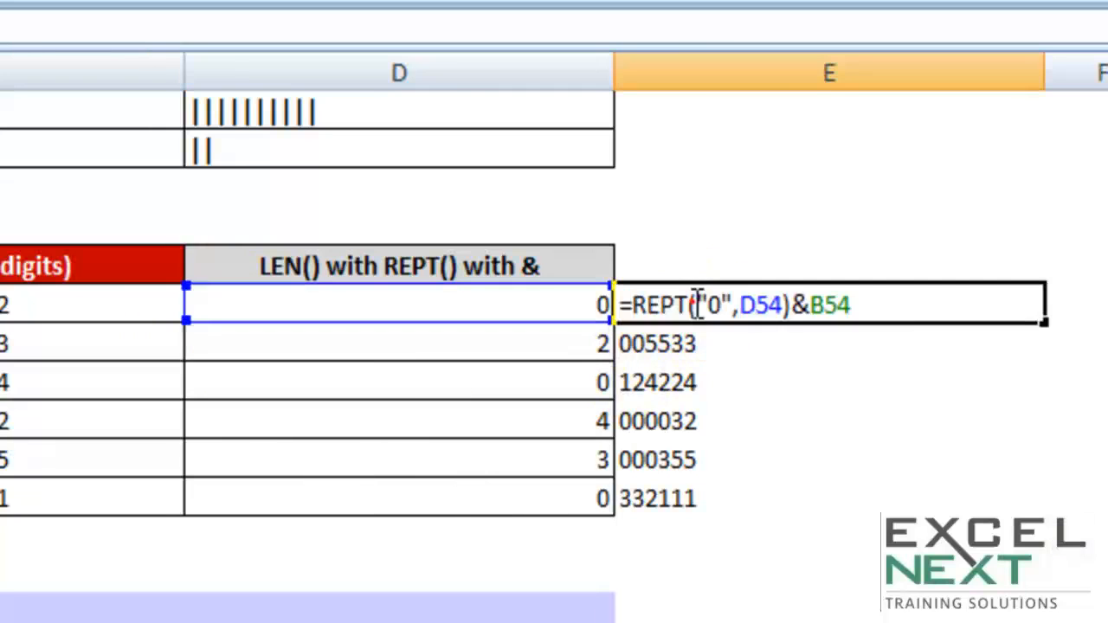
double_click(750, 308)
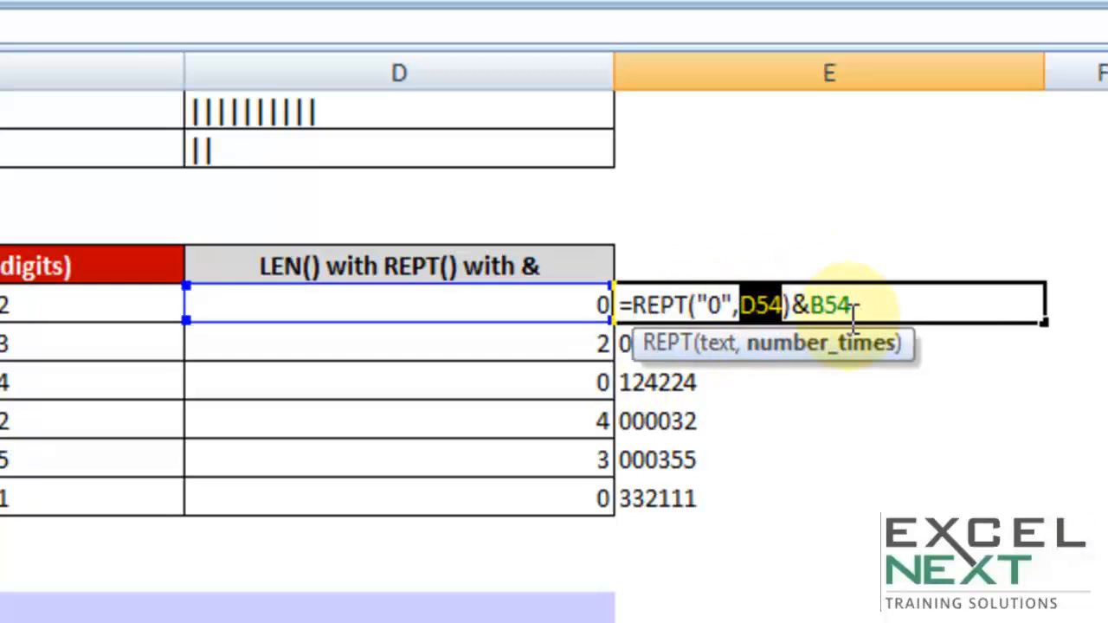
drag(790, 308, 740, 308)
double_click(781, 310)
right_click(770, 309)
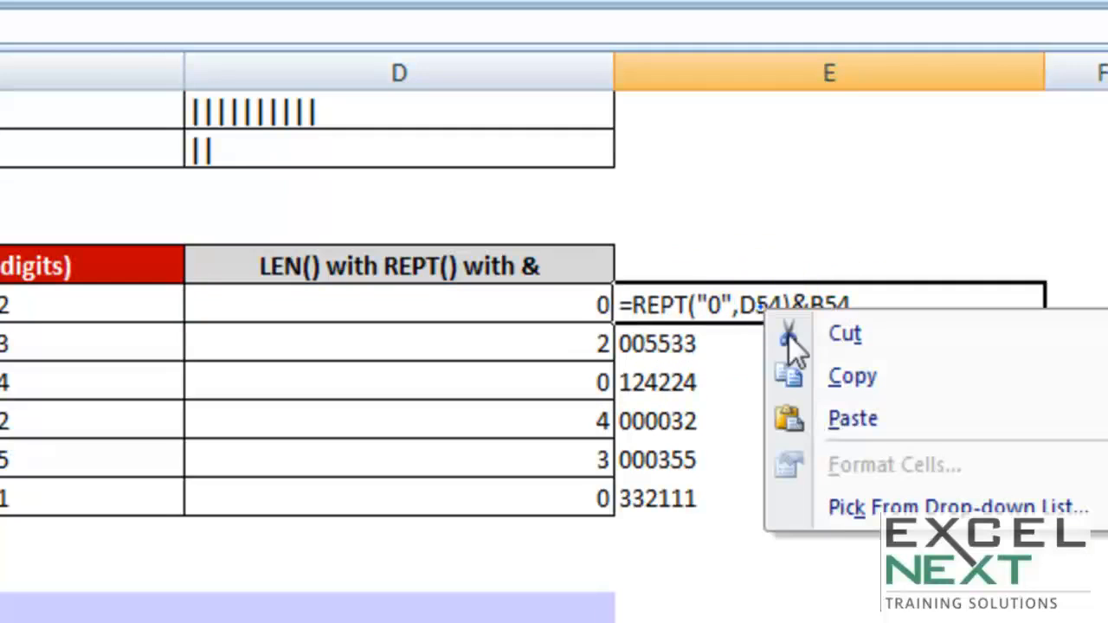
click(818, 422)
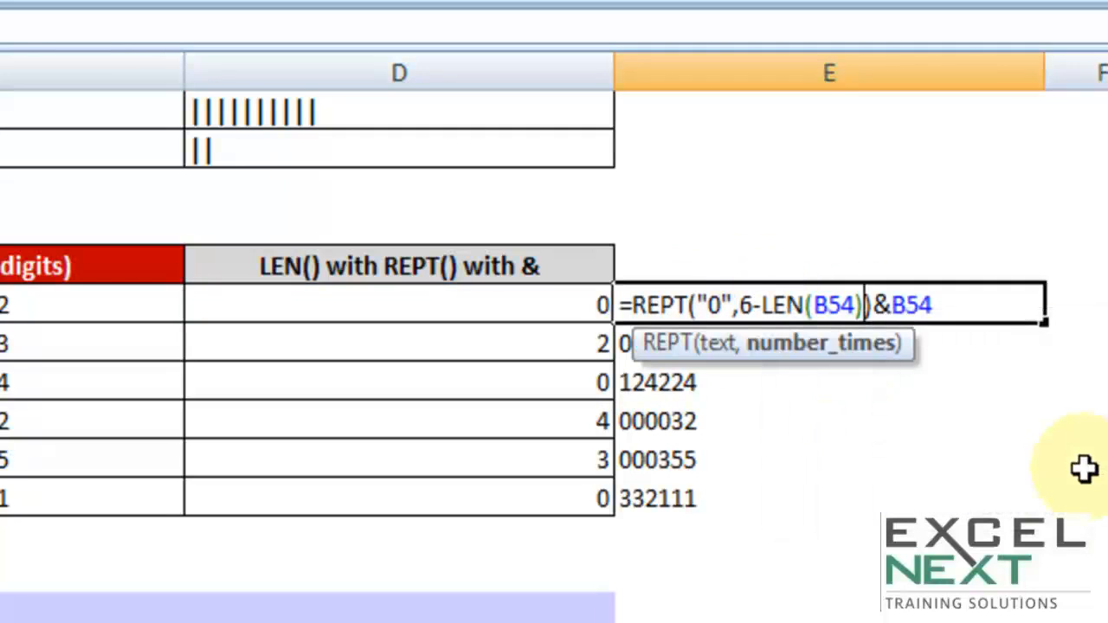
click(740, 310)
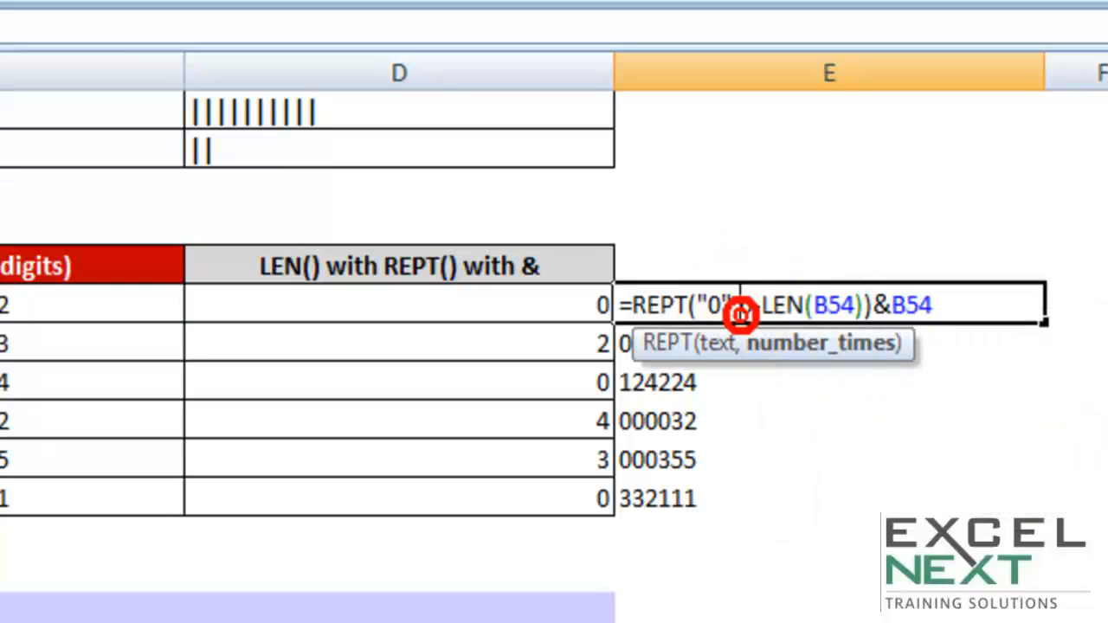
key(Return)
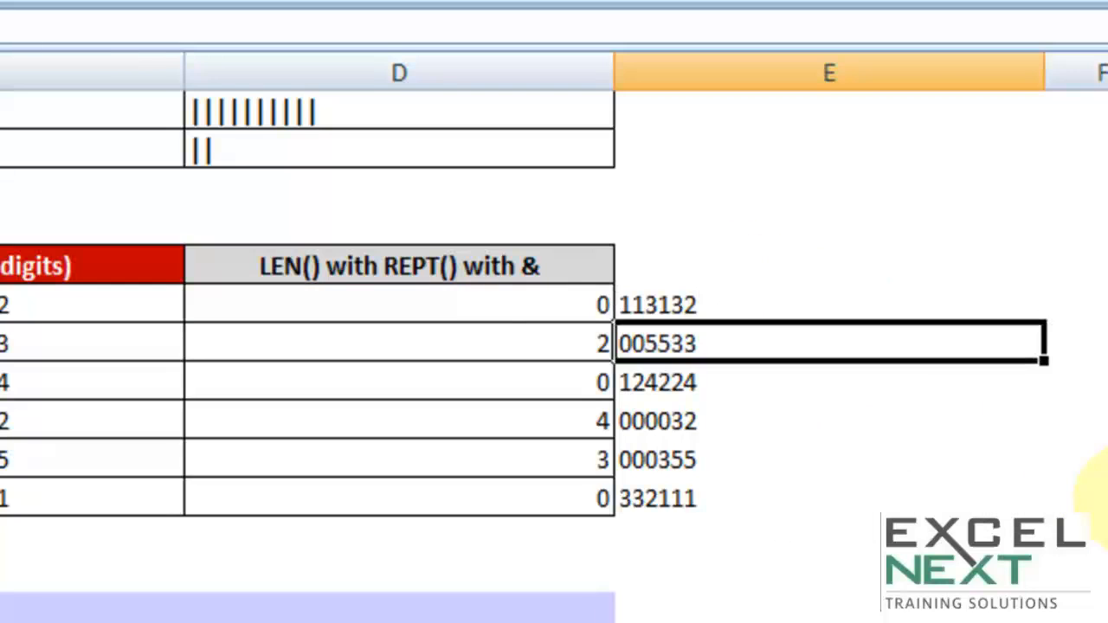
click(740, 303)
drag(1051, 321, 1036, 501)
- Clear the helper formulas from D54:D59 and return to the first table at the top of the sheet
drag(487, 295, 478, 491)
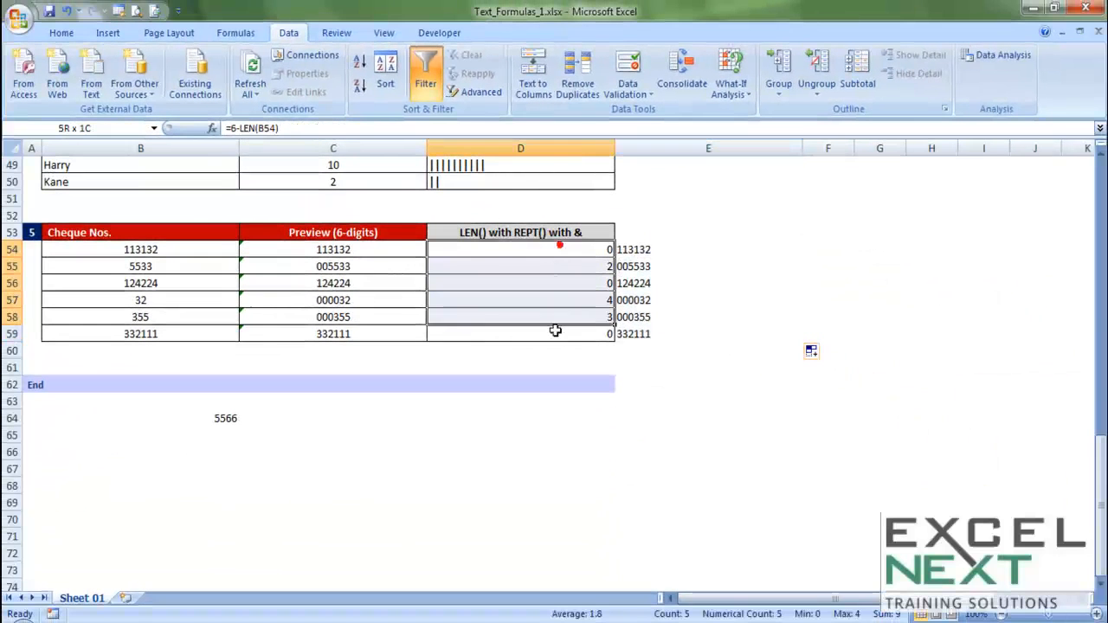
drag(555, 330, 554, 341)
key(Delete)
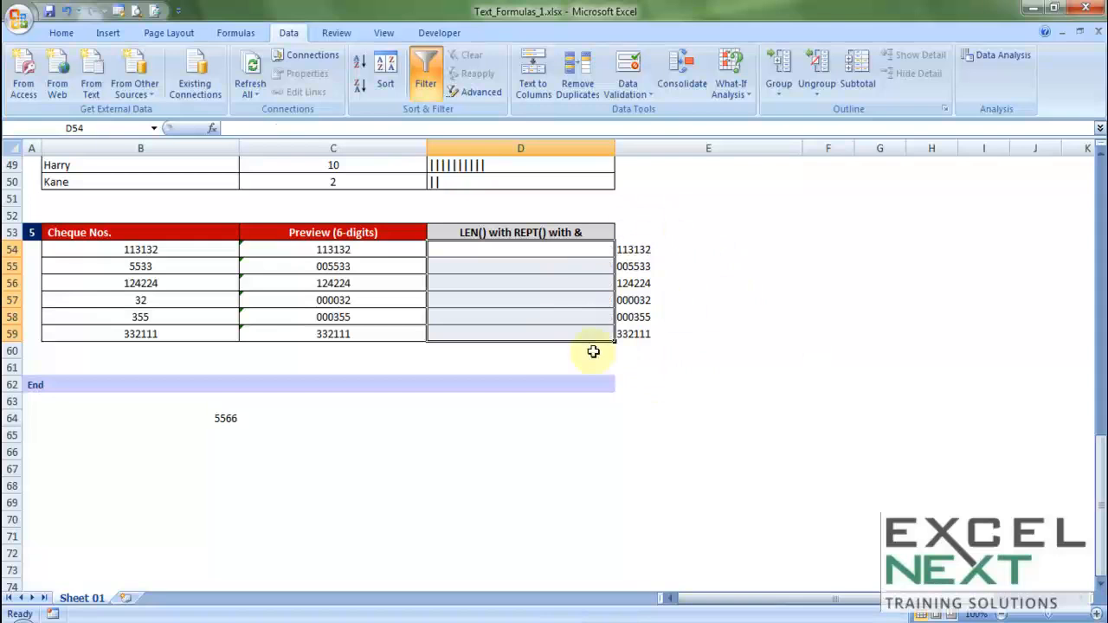
scroll(680, 352, up, 16)
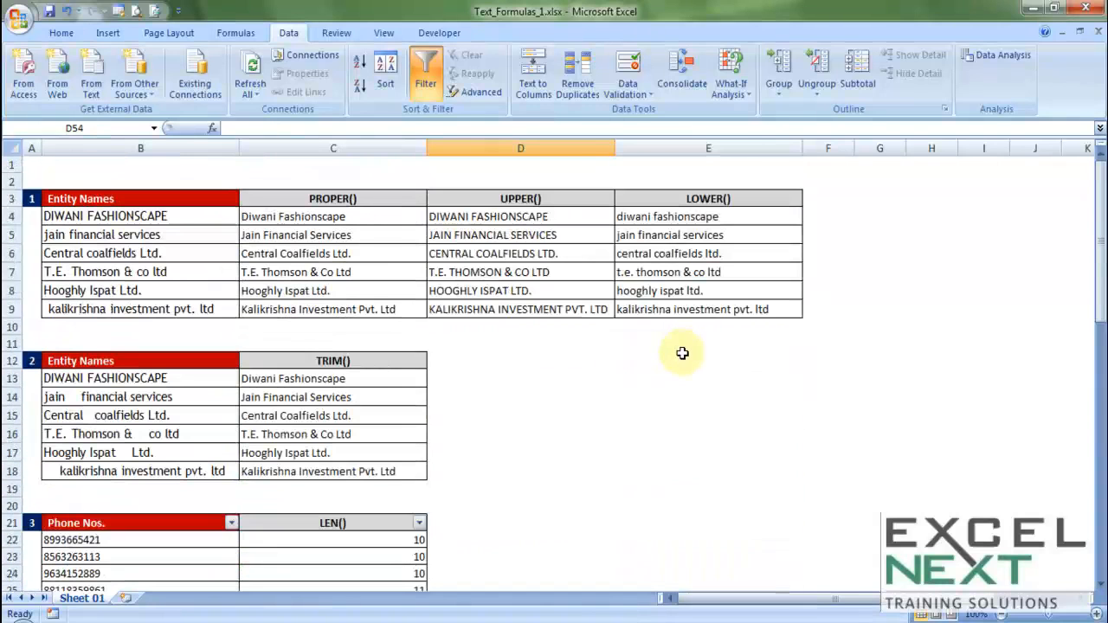